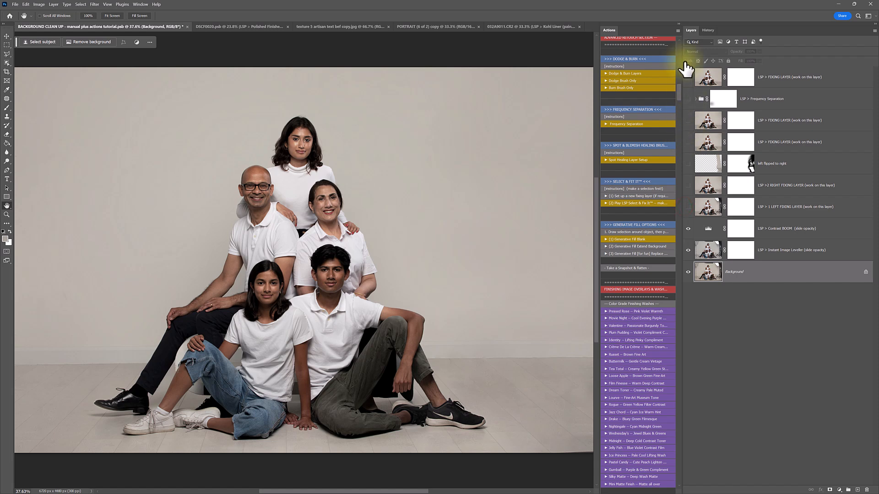
Show only the Left and Right Fixing Layers, hiding the upper retouch layers
{"action": "scroll", "coordinate": [634, 208], "scroll_direction": "up", "scroll_amount": 3}
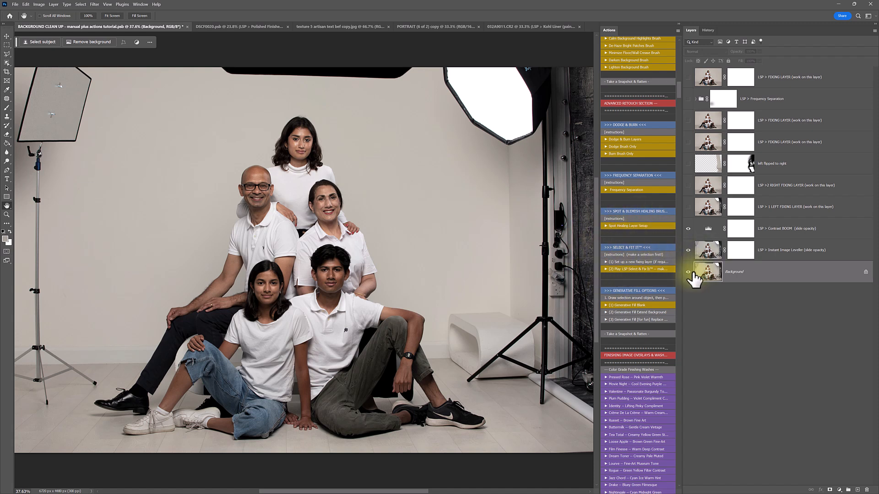
{"action": "left_click", "coordinate": [688, 207]}
{"action": "left_click_drag", "start_coordinate": [688, 185], "coordinate": [687, 88]}
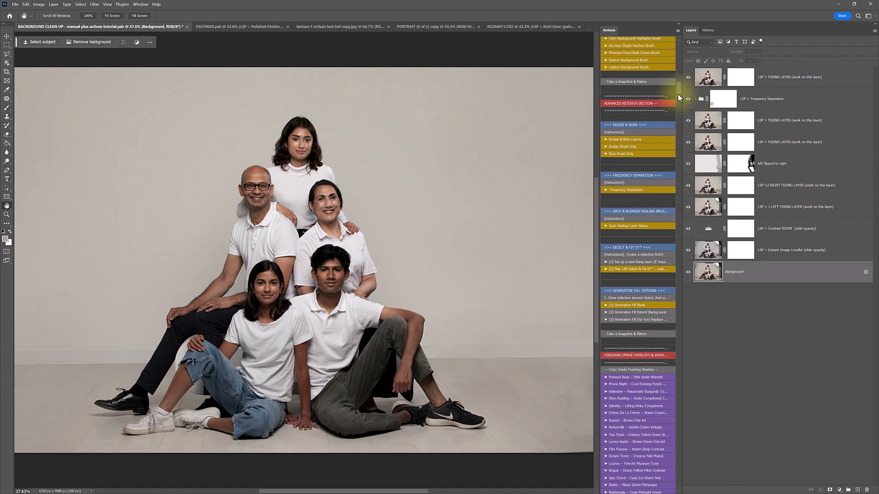
{"action": "left_click_drag", "start_coordinate": [687, 80], "coordinate": [688, 208]}
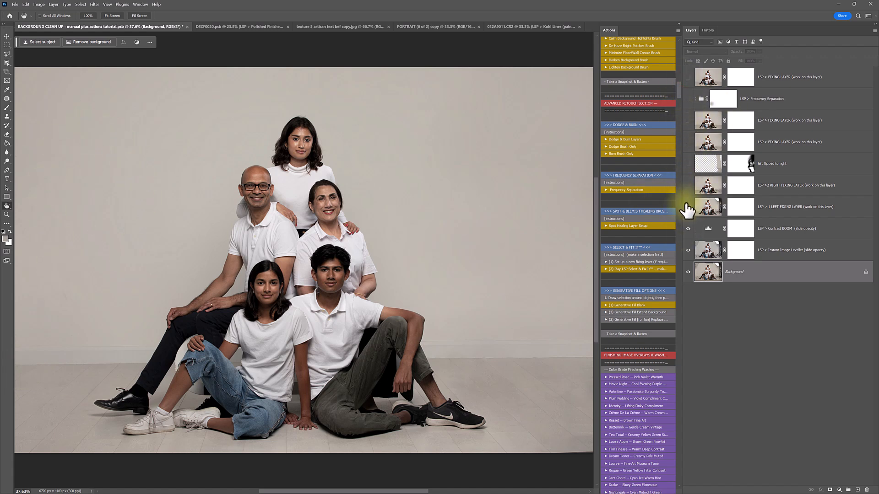
{"action": "left_click", "coordinate": [687, 207]}
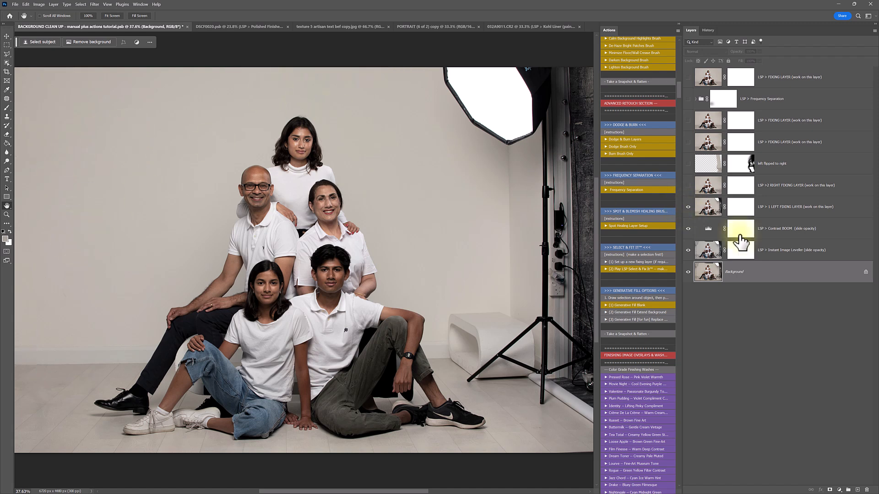
Turn on all retouch layers and toggle the top fixing layer to compare
{"action": "left_click", "coordinate": [688, 185]}
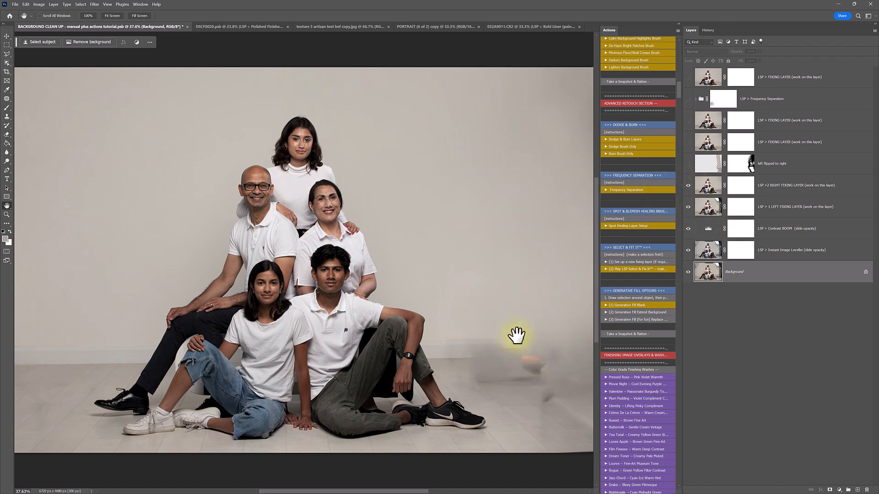
{"action": "key", "text": "z"}
{"action": "scroll", "coordinate": [565, 411], "scroll_direction": "up", "scroll_amount": 4}
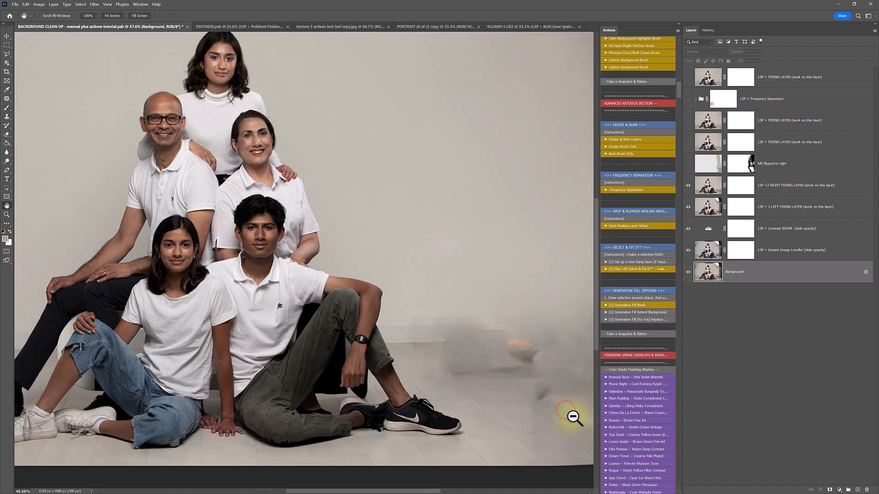
{"action": "left_click_drag", "start_coordinate": [688, 164], "coordinate": [687, 77]}
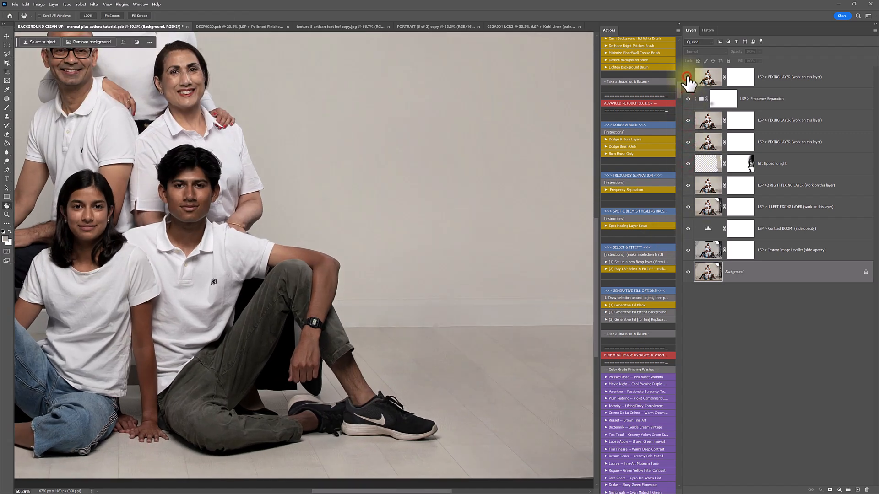
{"action": "scroll", "coordinate": [437, 296], "scroll_direction": "down", "scroll_amount": 3}
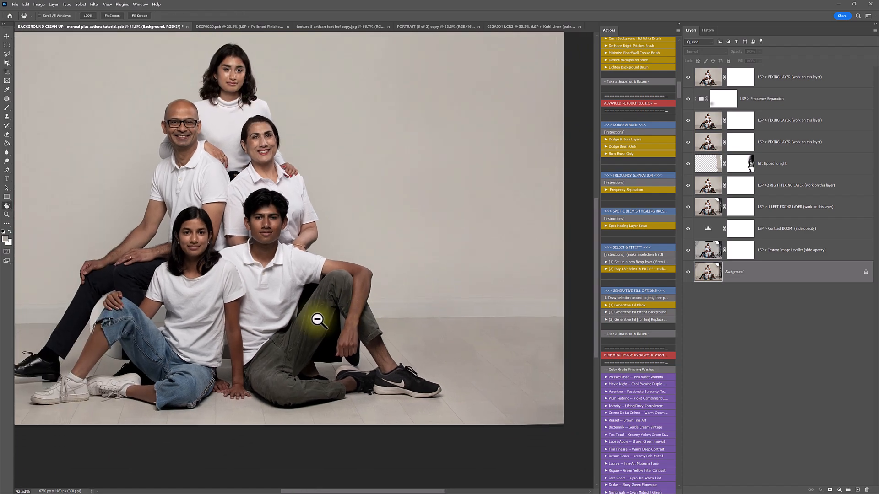
{"action": "scroll", "coordinate": [315, 319], "scroll_direction": "up", "scroll_amount": 2}
{"action": "left_click", "coordinate": [688, 76]}
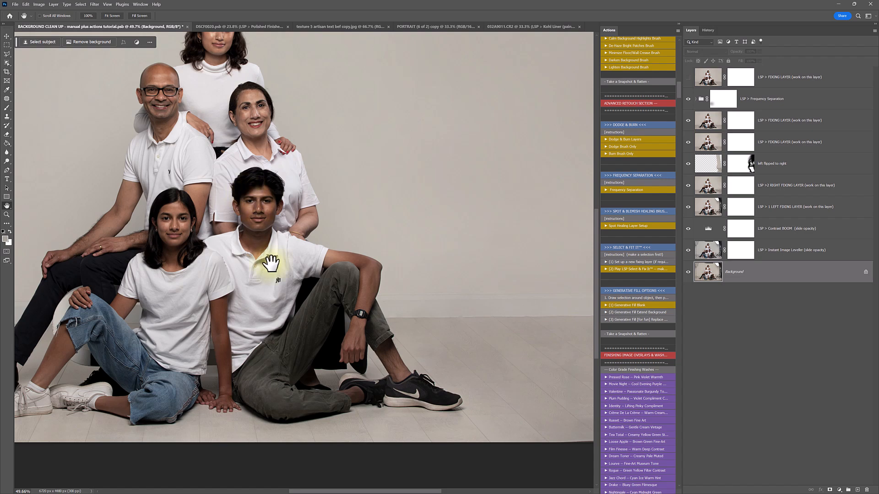
{"action": "left_click", "coordinate": [688, 76]}
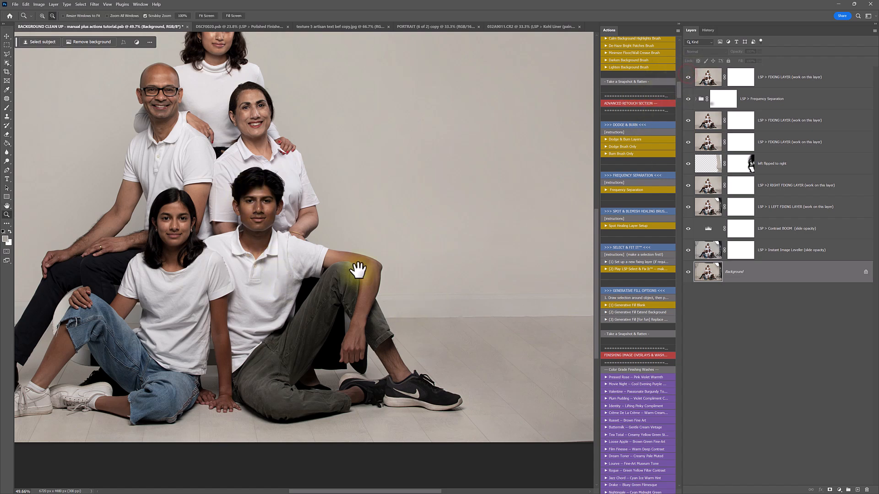
{"action": "scroll", "coordinate": [358, 270], "scroll_direction": "down", "scroll_amount": 3}
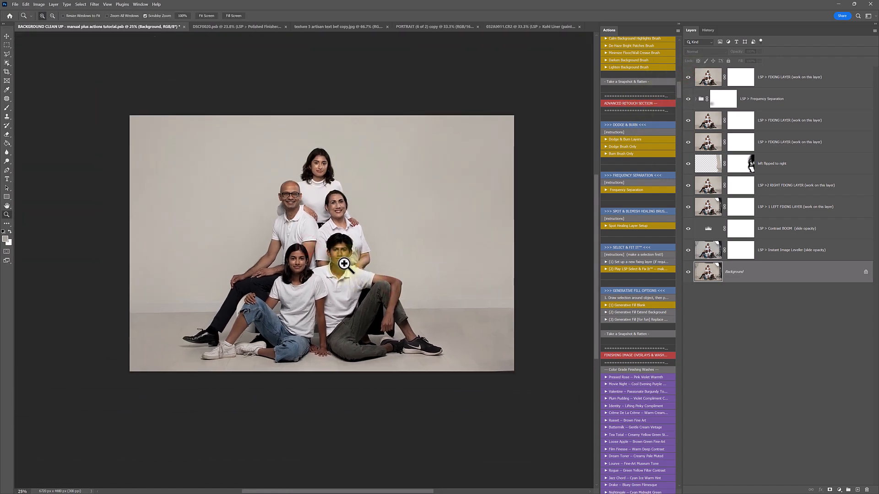
Alternate between the Background alone and the cleaned stack, ending on the original photo fitted to screen
{"action": "key", "text": "ctrl+0"}
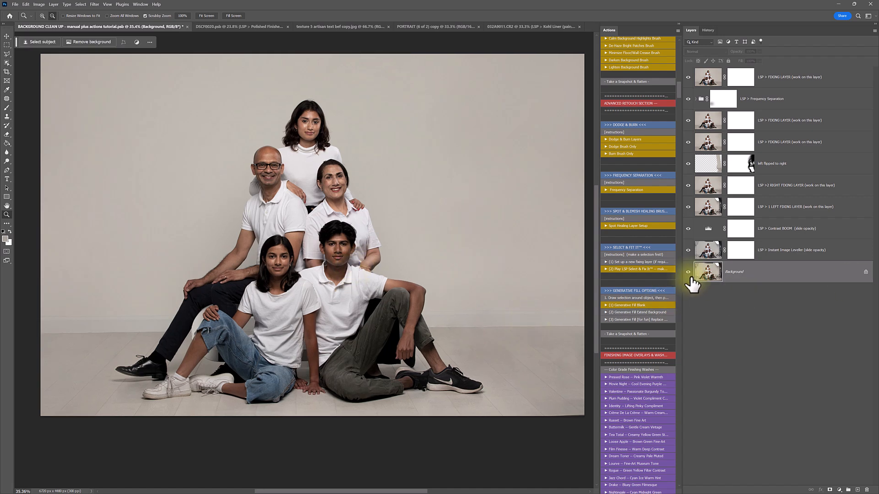
{"action": "left_click", "coordinate": [687, 272], "text": "alt"}
{"action": "left_click", "coordinate": [688, 272], "text": "alt"}
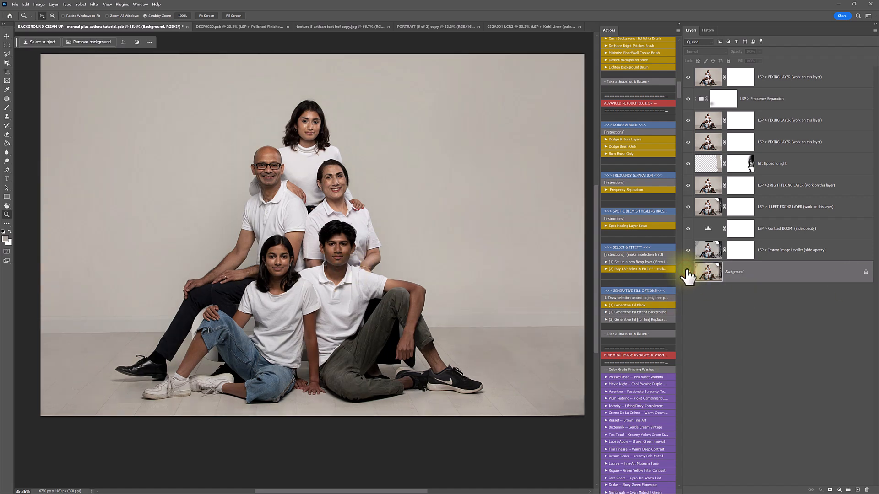
{"action": "left_click", "coordinate": [687, 272], "text": "alt"}
{"action": "left_click", "coordinate": [688, 271], "text": "alt"}
{"action": "left_click", "coordinate": [687, 272], "text": "alt"}
{"action": "left_click", "coordinate": [688, 271], "text": "alt"}
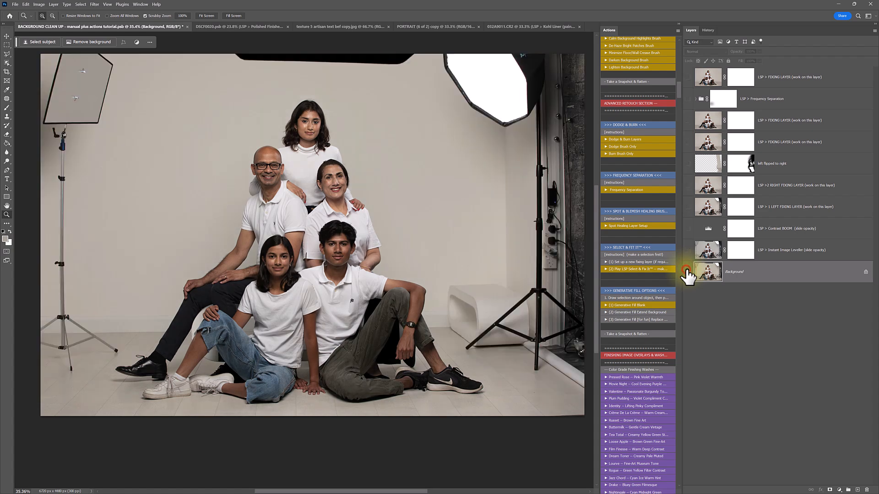
{"action": "left_click", "coordinate": [688, 272], "text": "alt"}
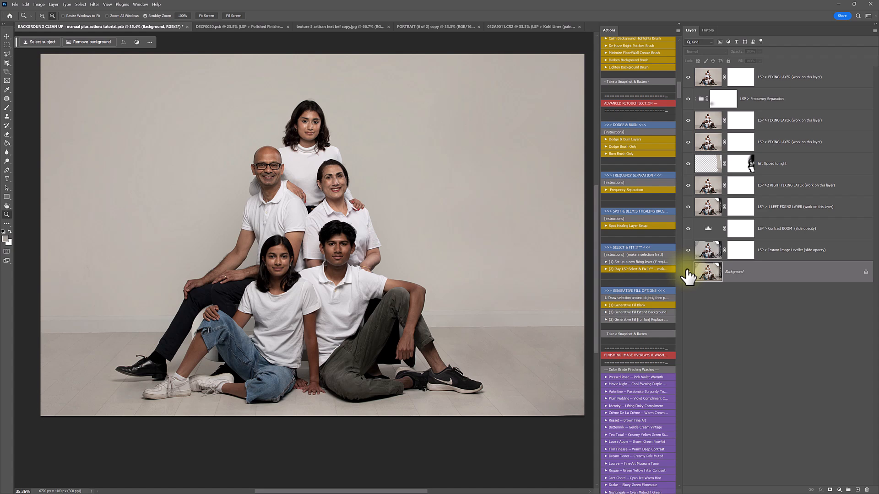
{"action": "left_click", "coordinate": [688, 271], "text": "alt"}
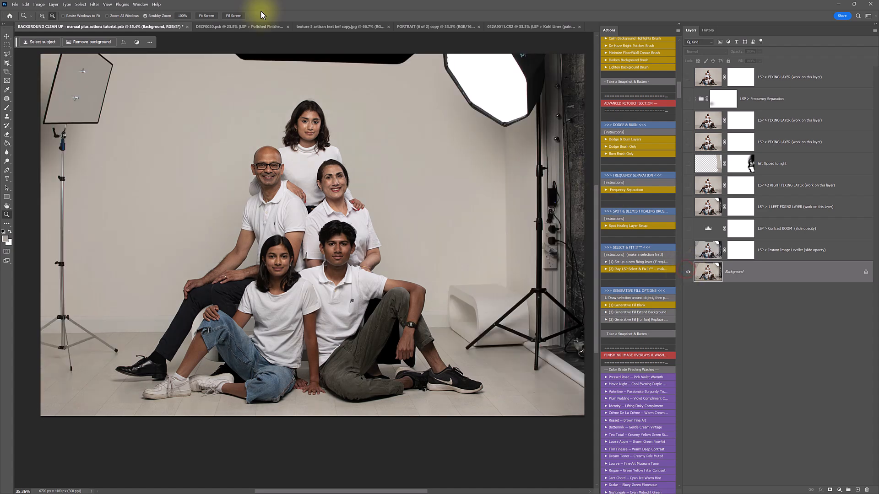
{"action": "left_click", "coordinate": [205, 16]}
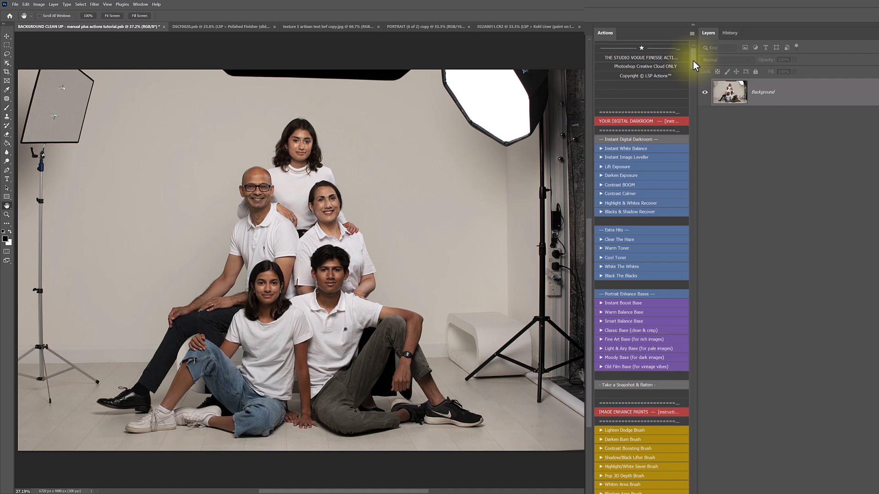
Play the Instant Image Leveller and Contrast BOOM actions, leaving Contrast BOOM at Luminosity 65%
{"action": "left_click", "coordinate": [615, 158]}
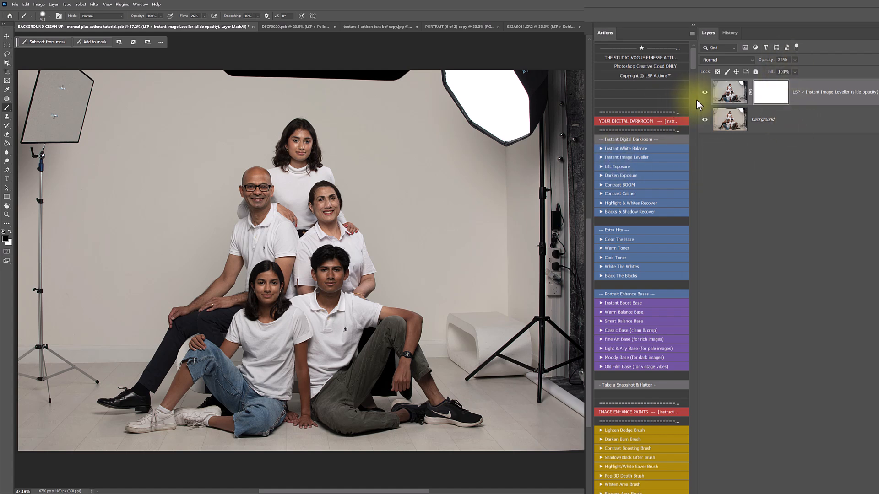
{"action": "left_click", "coordinate": [616, 185]}
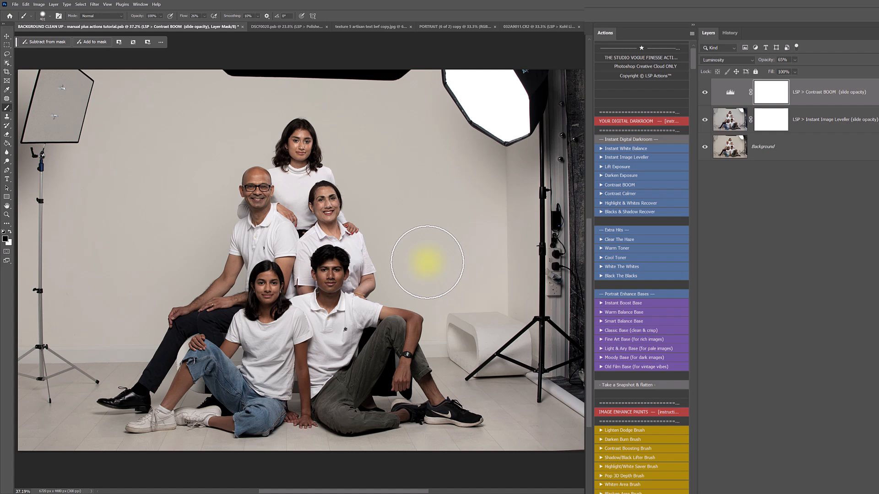
{"action": "scroll", "coordinate": [663, 194], "scroll_direction": "down", "scroll_amount": 3}
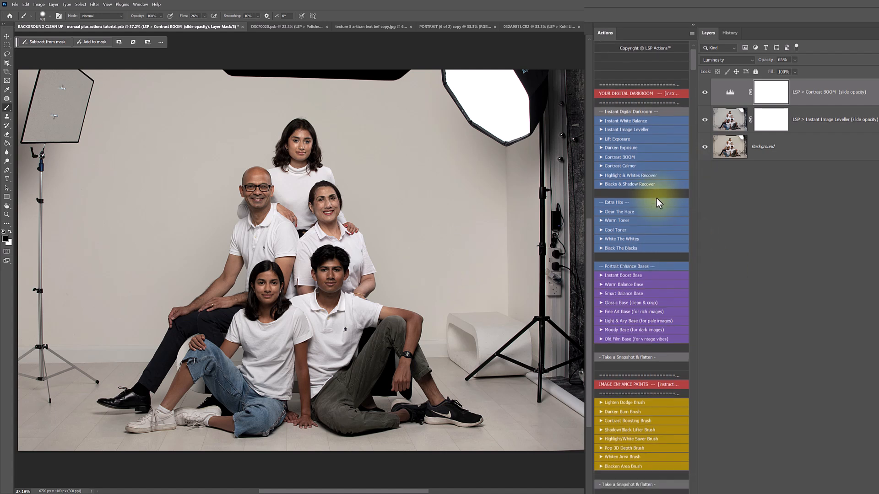
{"action": "scroll", "coordinate": [654, 200], "scroll_direction": "down", "scroll_amount": 8}
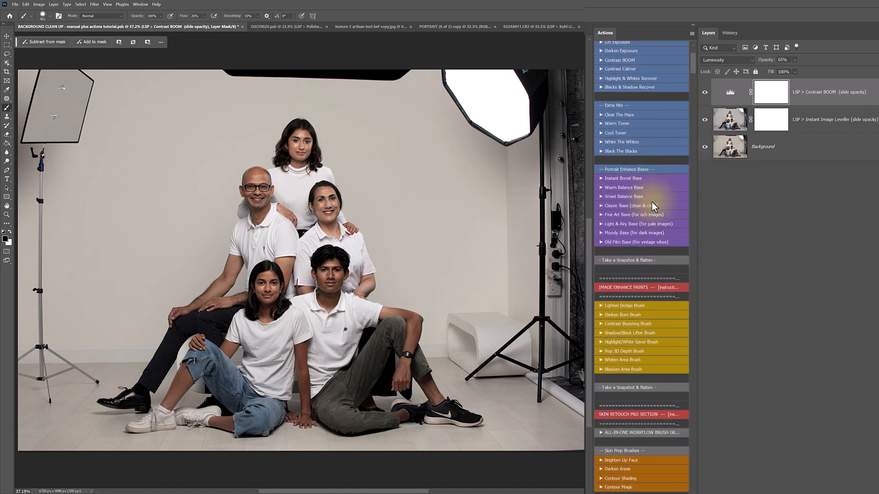
{"action": "scroll", "coordinate": [643, 208], "scroll_direction": "down", "scroll_amount": 7}
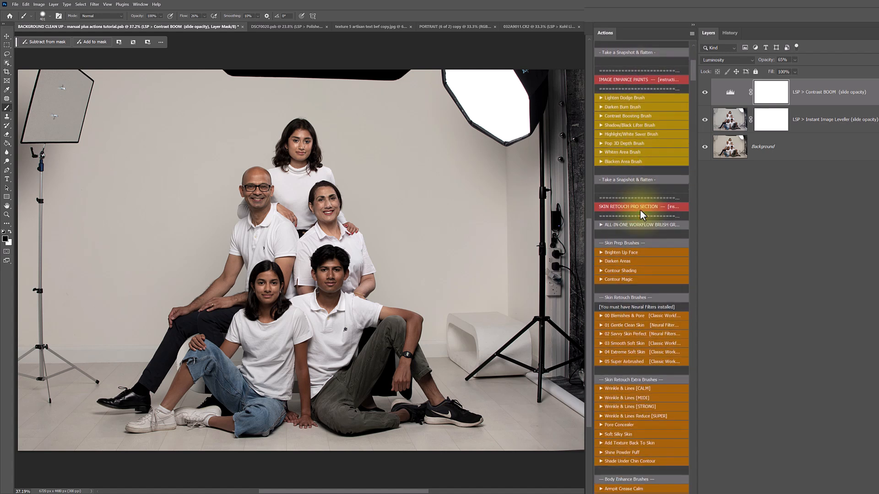
{"action": "left_click_drag", "start_coordinate": [693, 73], "coordinate": [690, 107]}
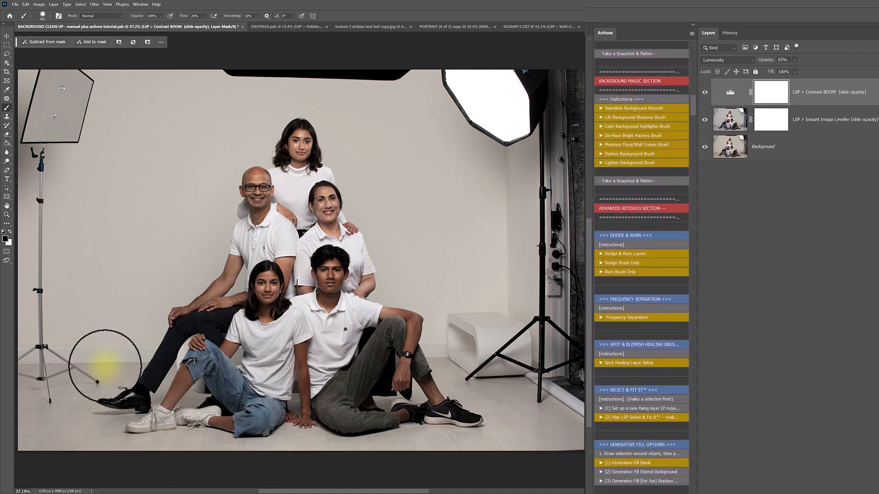
Play the '(1) Set up a new fixing layer' action to add a FIXING LAYER above Contrast BOOM
{"action": "key", "text": "space"}
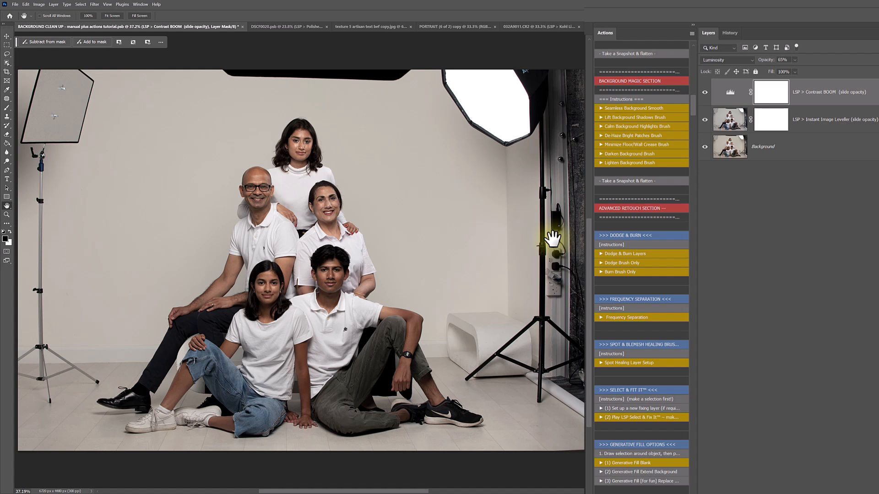
{"action": "scroll", "coordinate": [650, 248], "scroll_direction": "down", "scroll_amount": 5}
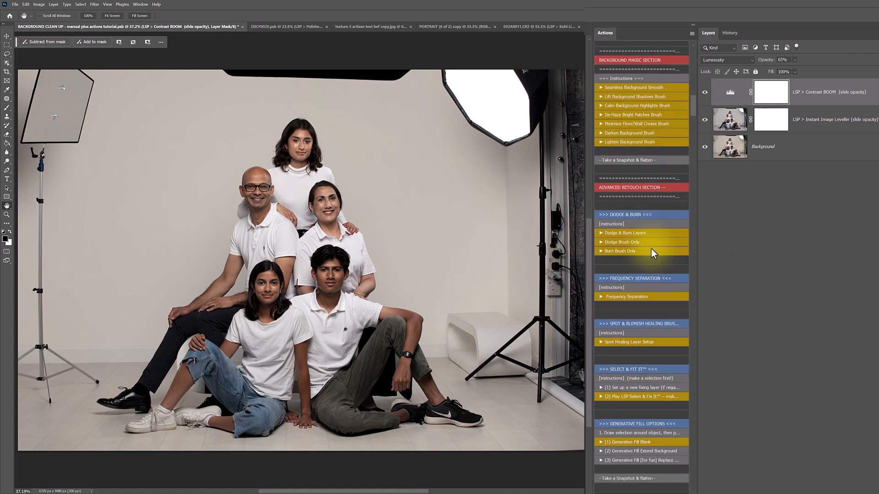
{"action": "scroll", "coordinate": [651, 249], "scroll_direction": "down", "scroll_amount": 2}
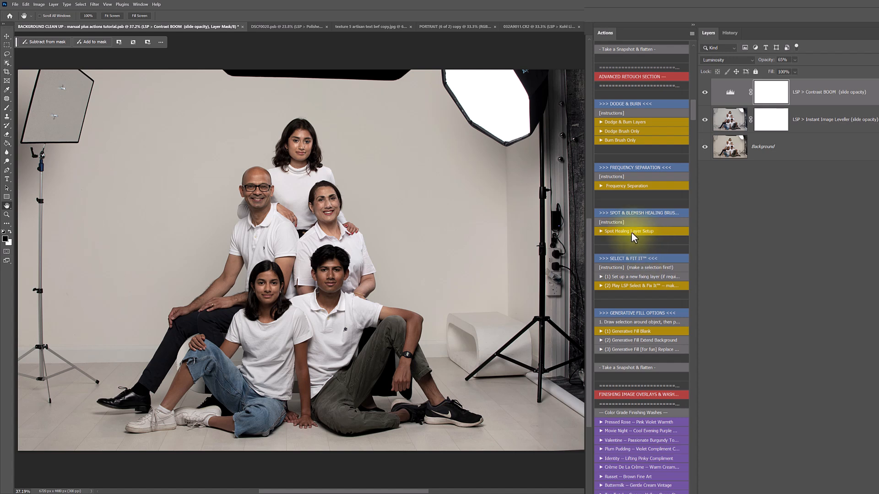
{"action": "left_click", "coordinate": [626, 279]}
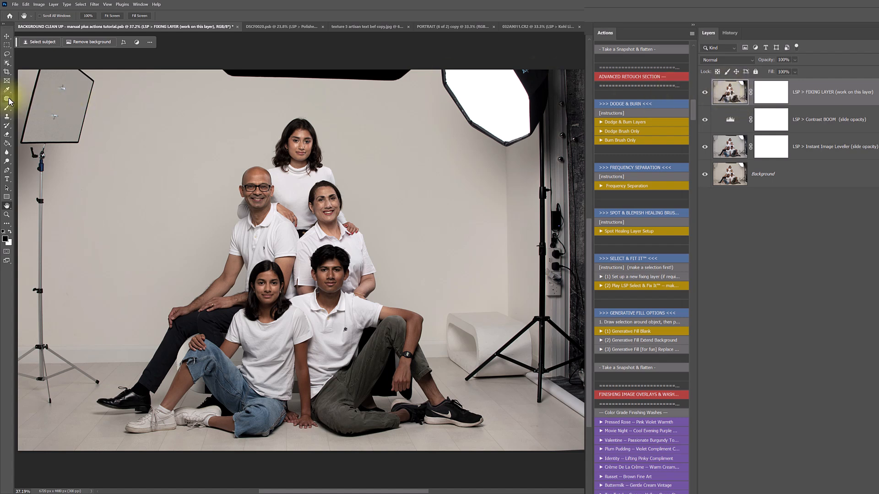
With the Polygonal Lasso, trace from the left softbox's top down the stand to the leg end
{"action": "left_click", "coordinate": [8, 54]}
{"action": "left_click", "coordinate": [22, 61]}
{"action": "left_click", "coordinate": [98, 79]}
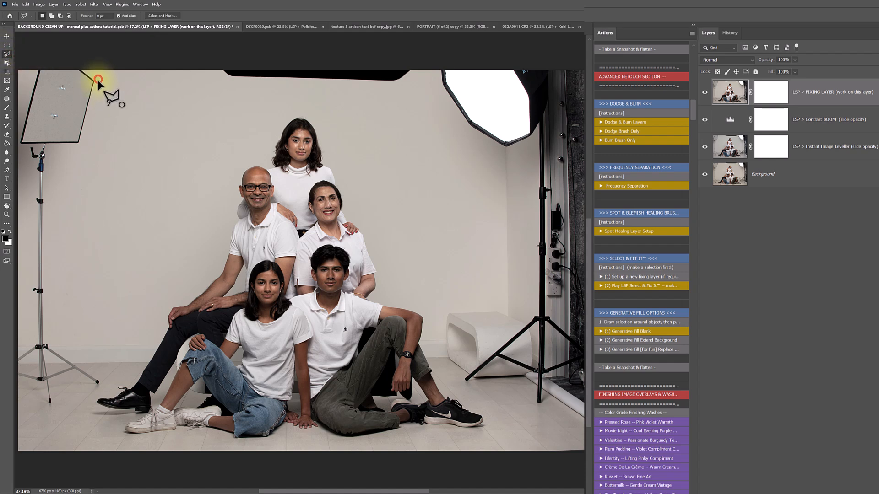
{"action": "left_click", "coordinate": [81, 145]}
{"action": "left_click", "coordinate": [47, 145]}
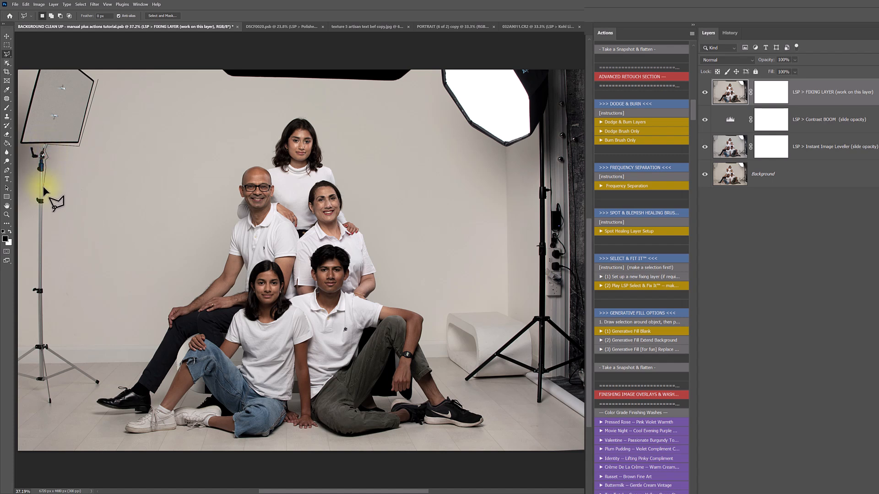
{"action": "left_click", "coordinate": [45, 290]}
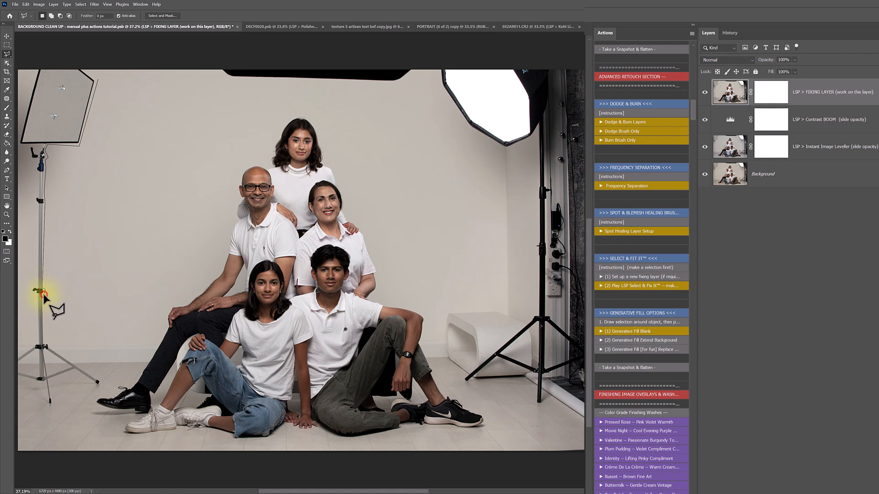
{"action": "left_click", "coordinate": [49, 348]}
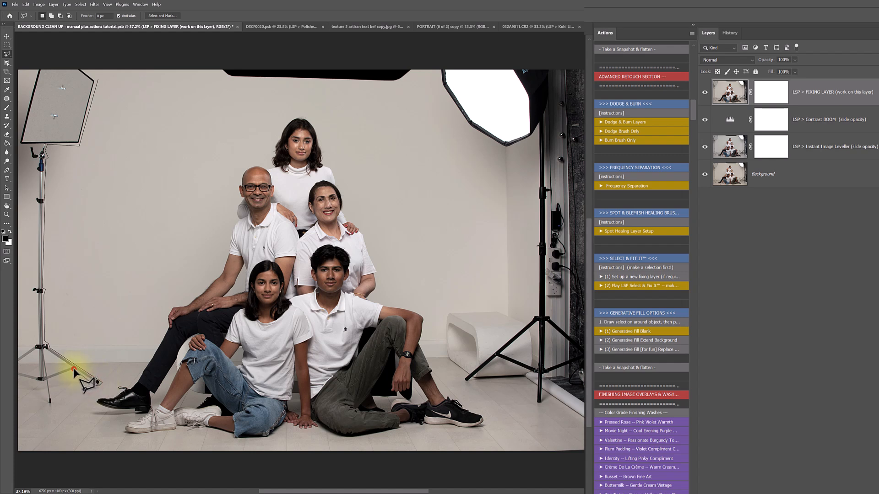
{"action": "left_click", "coordinate": [48, 379]}
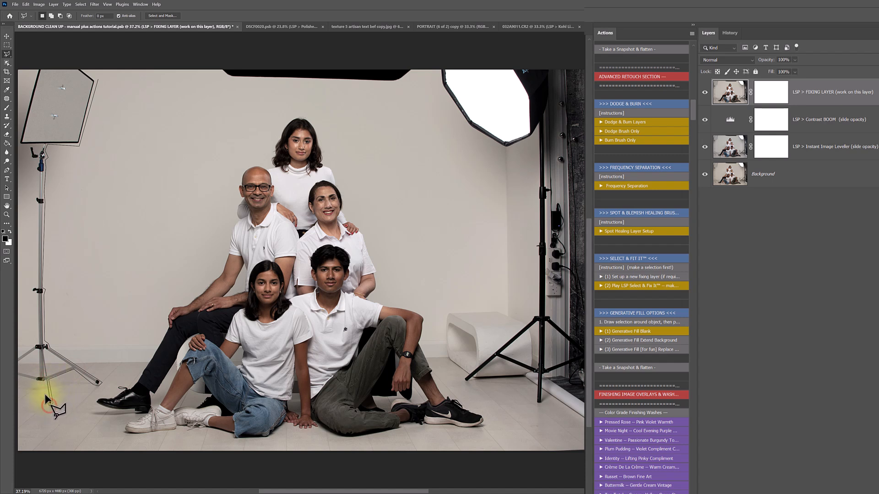
Continue the outline up the stand's left side past the bracket and close it at the softbox
{"action": "left_click", "coordinate": [15, 376]}
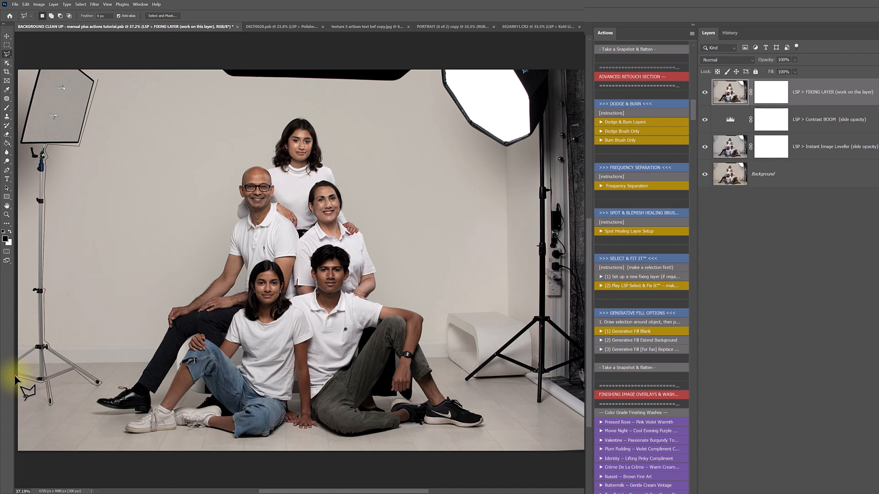
{"action": "left_click", "coordinate": [16, 356]}
{"action": "left_click", "coordinate": [36, 345]}
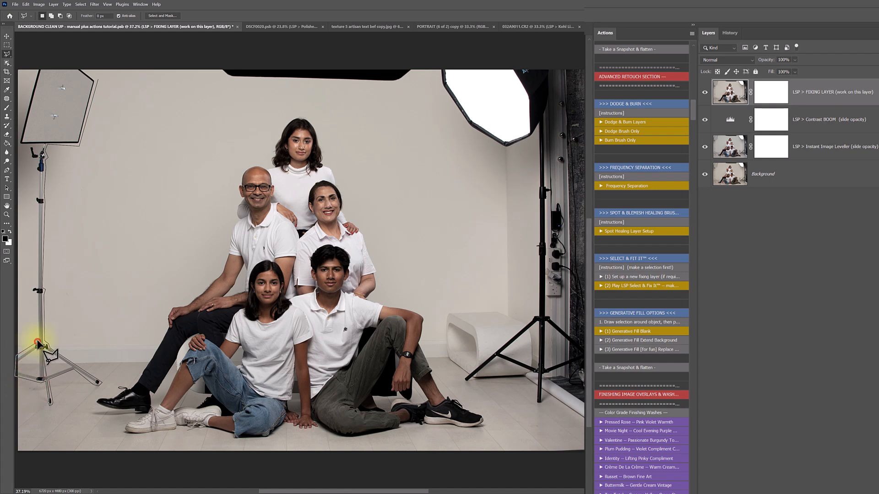
{"action": "left_click", "coordinate": [34, 287]}
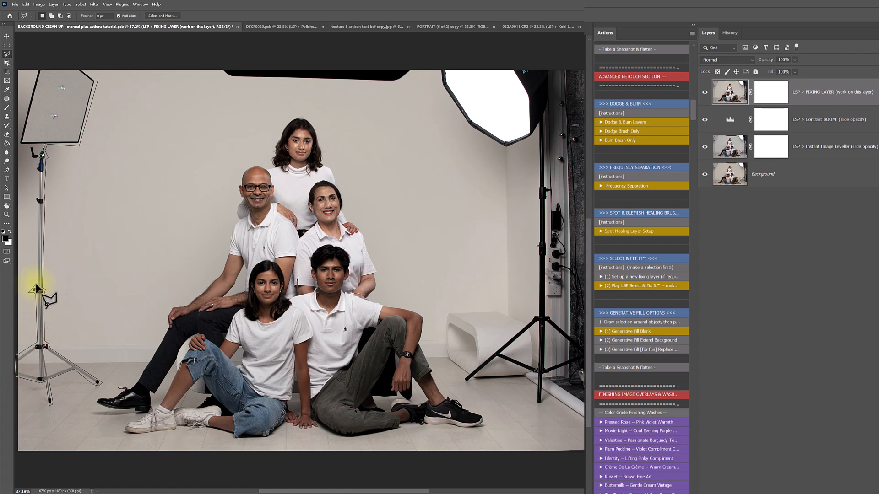
{"action": "left_click", "coordinate": [38, 204]}
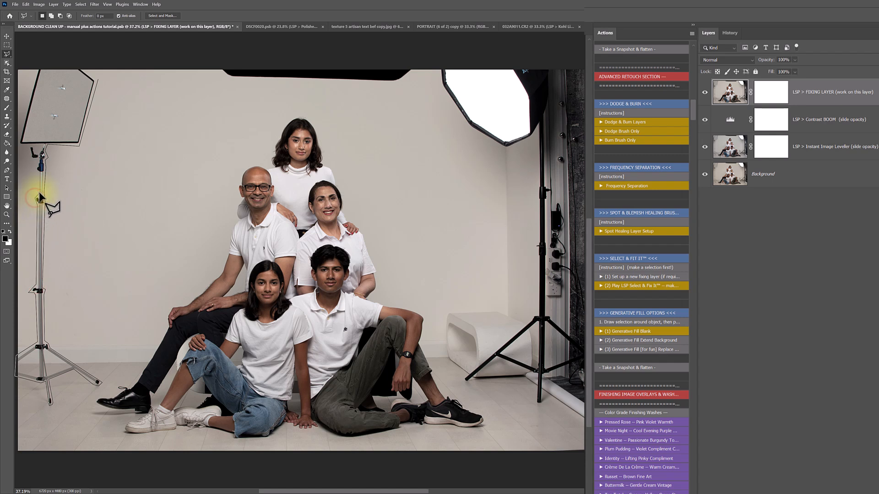
{"action": "left_click", "coordinate": [39, 197]}
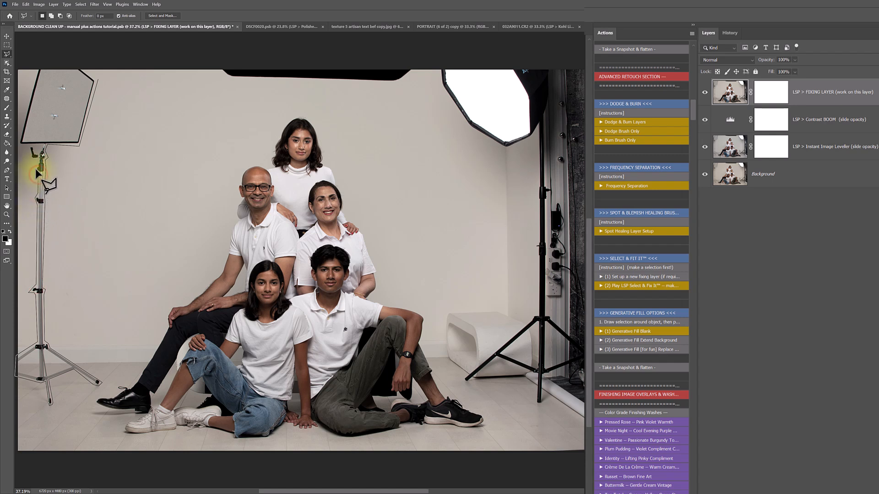
{"action": "left_click", "coordinate": [31, 158]}
{"action": "left_click", "coordinate": [29, 151]}
{"action": "left_click", "coordinate": [19, 147]}
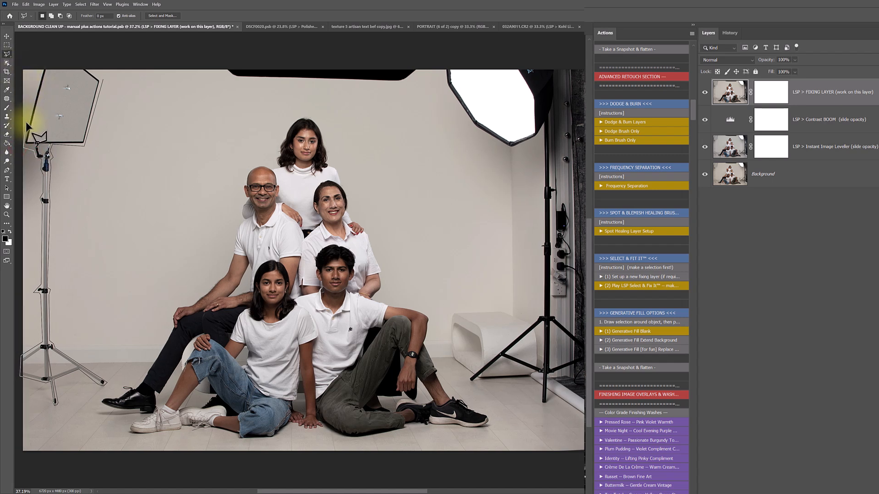
{"action": "left_click", "coordinate": [43, 66]}
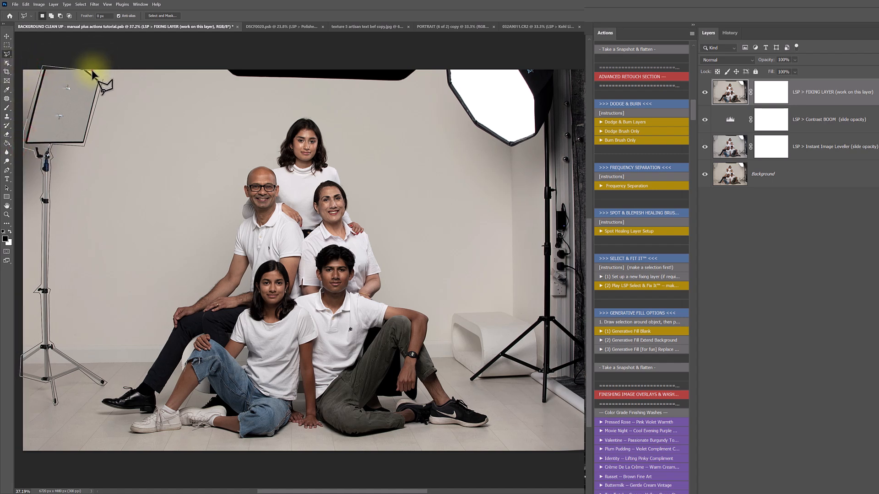
{"action": "left_click", "coordinate": [99, 76]}
Zoom in on the stand's foot and subtract the triangular gap between the legs
{"action": "key", "text": "alt+space"}
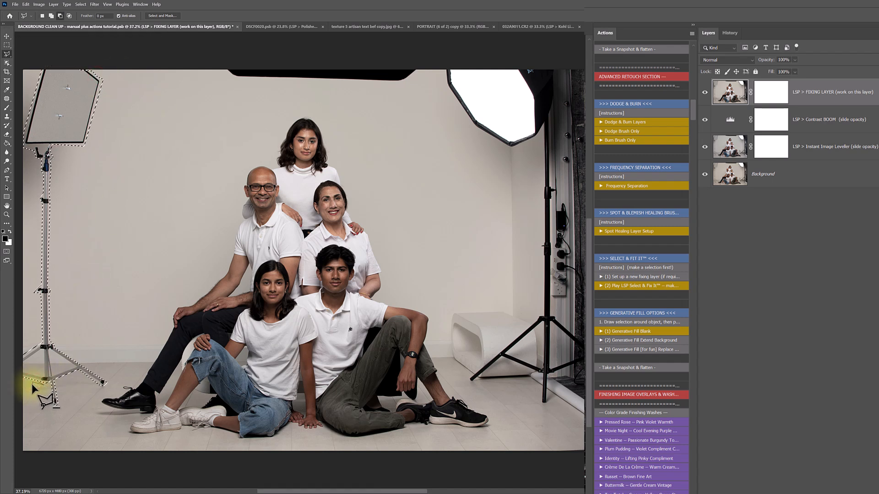
{"action": "key", "text": "alt+space"}
{"action": "left_click", "coordinate": [27, 378], "text": "alt"}
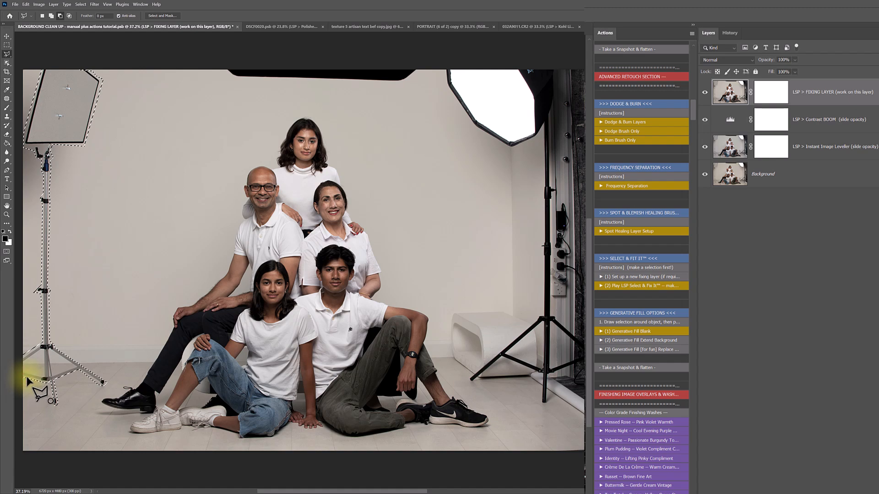
{"action": "left_click", "coordinate": [10, 321]}
{"action": "key", "text": "Escape"}
{"action": "key", "text": "ctrl+space"}
{"action": "left_click_drag", "start_coordinate": [138, 377], "coordinate": [173, 412]}
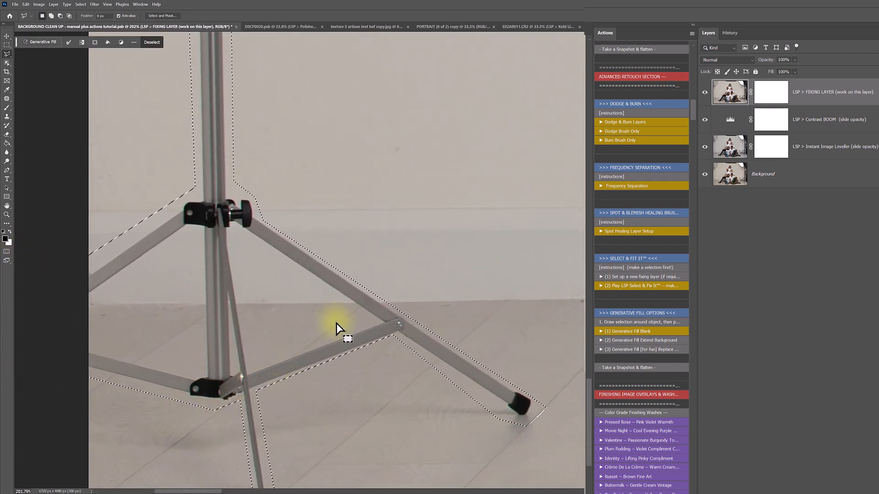
{"action": "left_click", "coordinate": [380, 321]}
{"action": "left_click", "coordinate": [248, 369]}
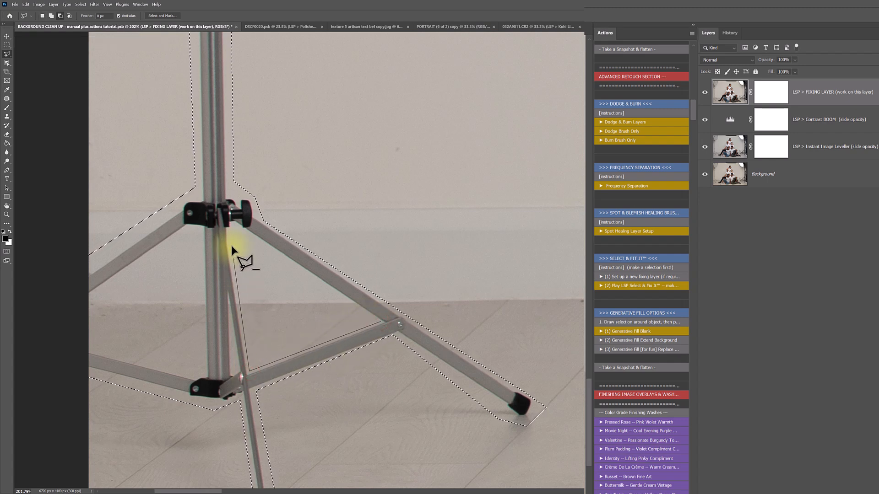
{"action": "left_click", "coordinate": [249, 236]}
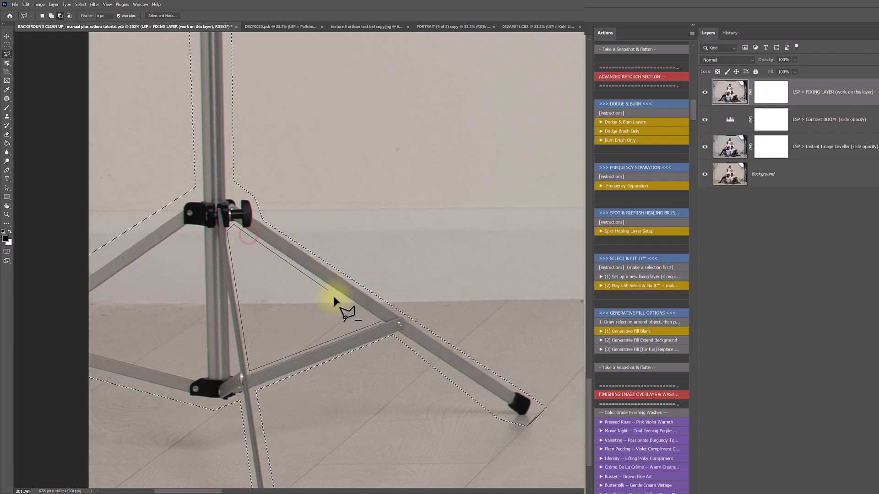
{"action": "left_click", "coordinate": [381, 321]}
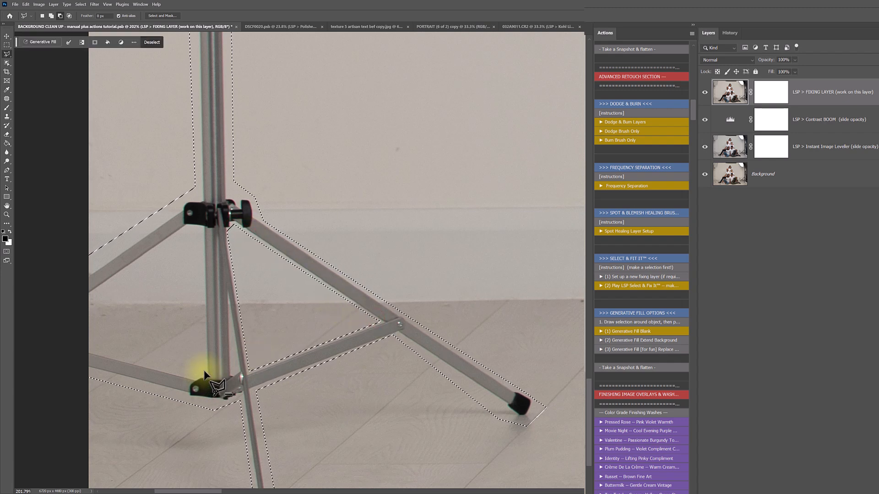
Subtract the area left of the pole and around the lower leg from the selection
{"action": "left_click", "coordinate": [204, 371]}
{"action": "left_click", "coordinate": [200, 227]}
{"action": "left_click", "coordinate": [186, 228]}
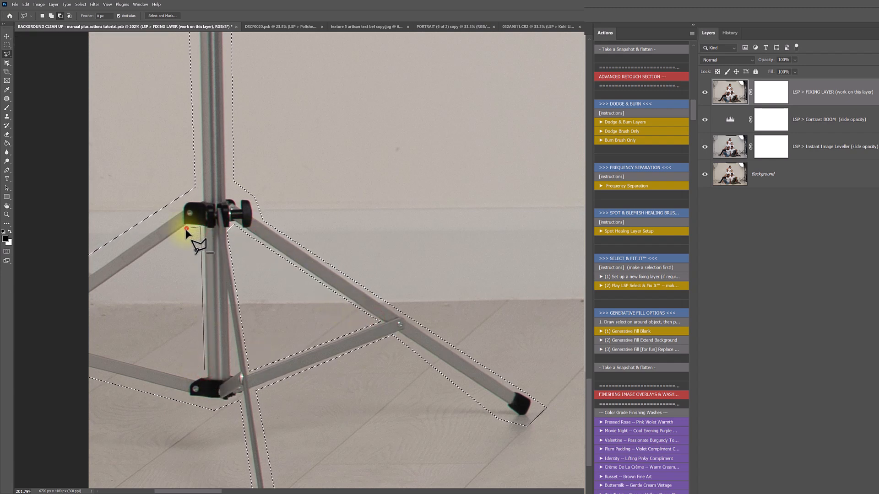
{"action": "left_click", "coordinate": [85, 299]}
{"action": "left_click", "coordinate": [83, 347]}
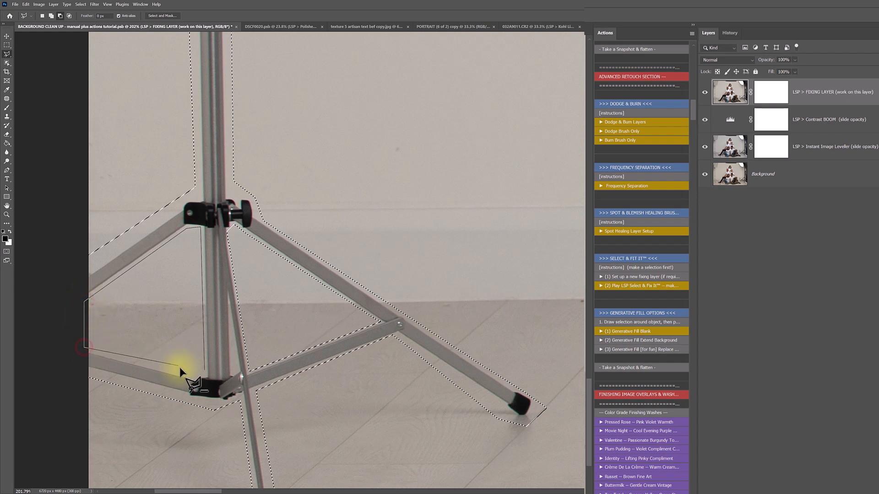
{"action": "left_click", "coordinate": [195, 377]}
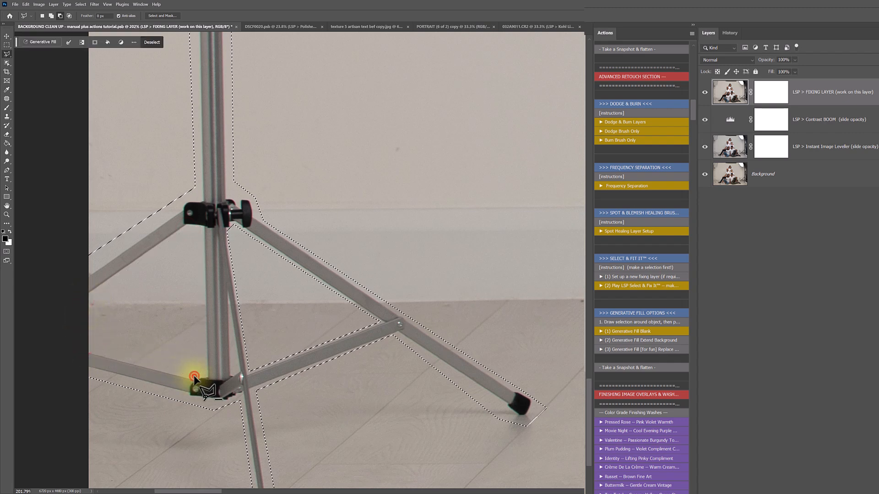
{"action": "left_click", "coordinate": [235, 417]}
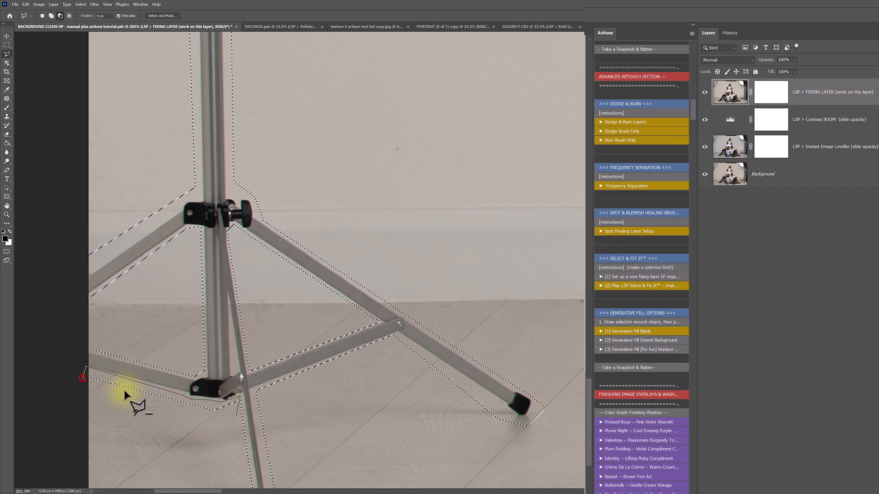
{"action": "double_click", "coordinate": [215, 414]}
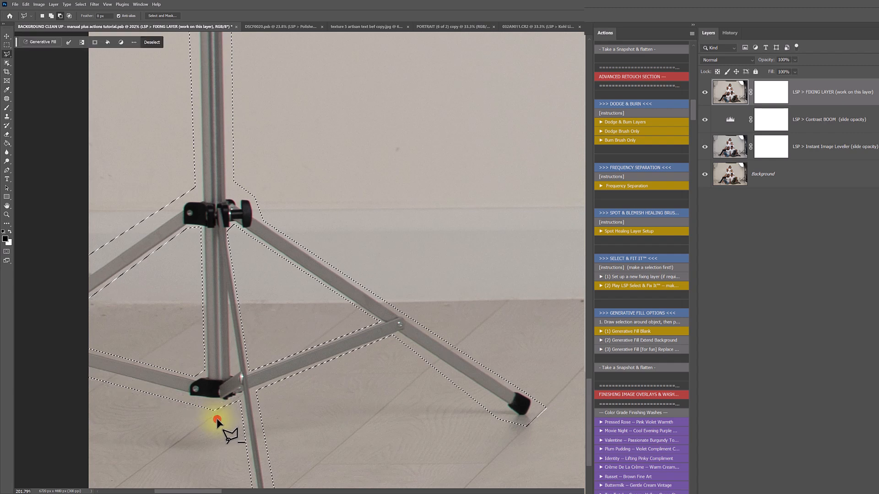
Trim the wall beside the upper-left leg and alongside the pole out of the selection
{"action": "left_click", "coordinate": [82, 278]}
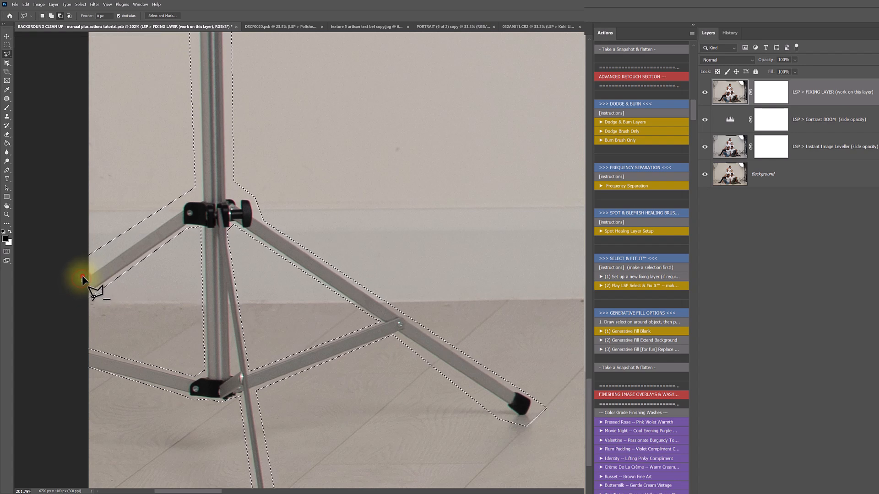
{"action": "double_click", "coordinate": [89, 285]}
{"action": "left_click", "coordinate": [88, 275], "text": "alt"}
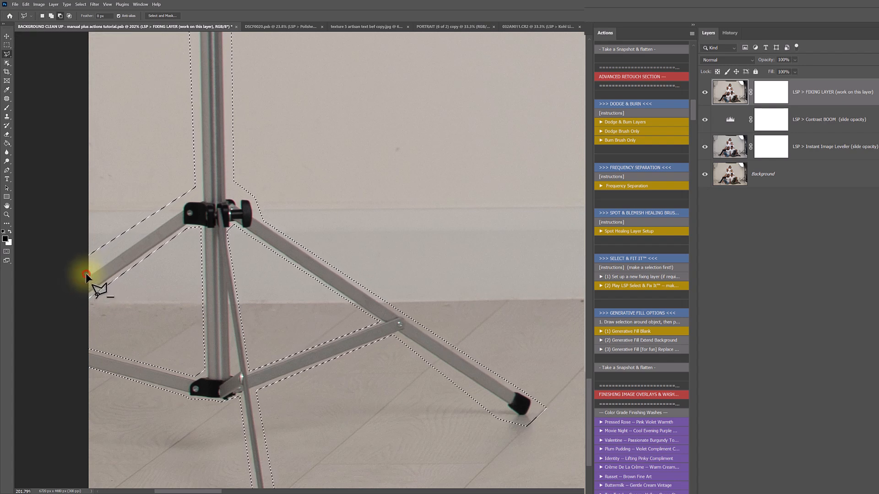
{"action": "left_click", "coordinate": [181, 201]}
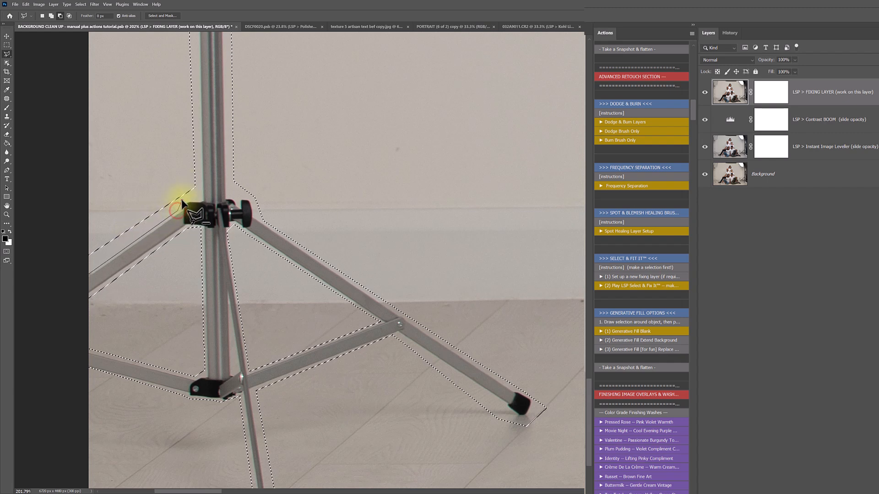
{"action": "left_click", "coordinate": [198, 194]}
{"action": "left_click", "coordinate": [191, 74]}
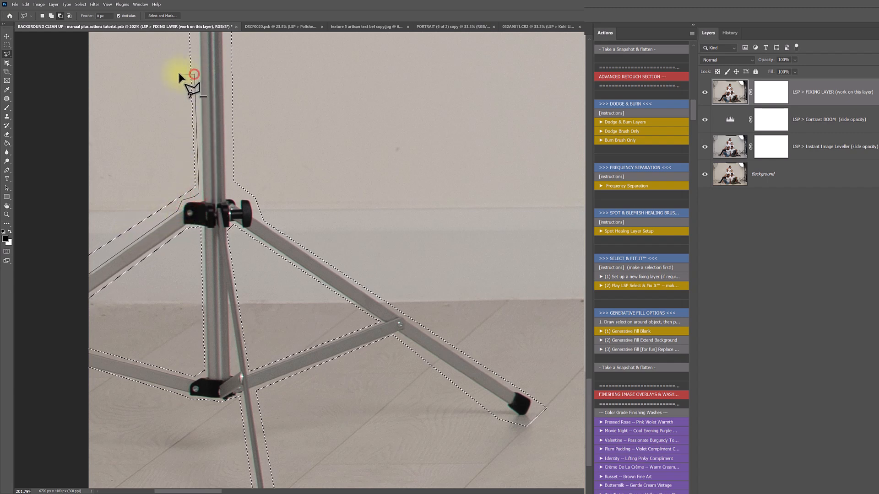
{"action": "double_click", "coordinate": [71, 179]}
Zoom out and play '(2) Play LSP Select & Fix It' to fill the stand with background
{"action": "key", "text": "z"}
{"action": "left_click", "coordinate": [194, 243], "text": "alt"}
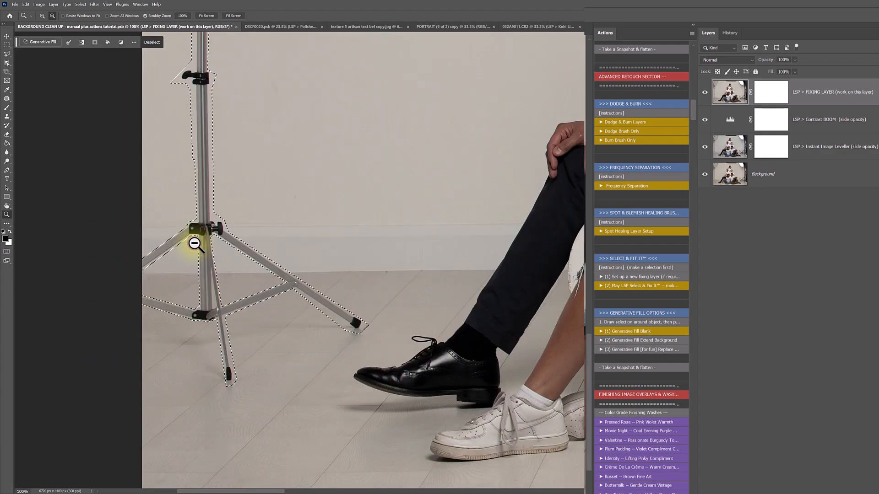
{"action": "key", "text": "l"}
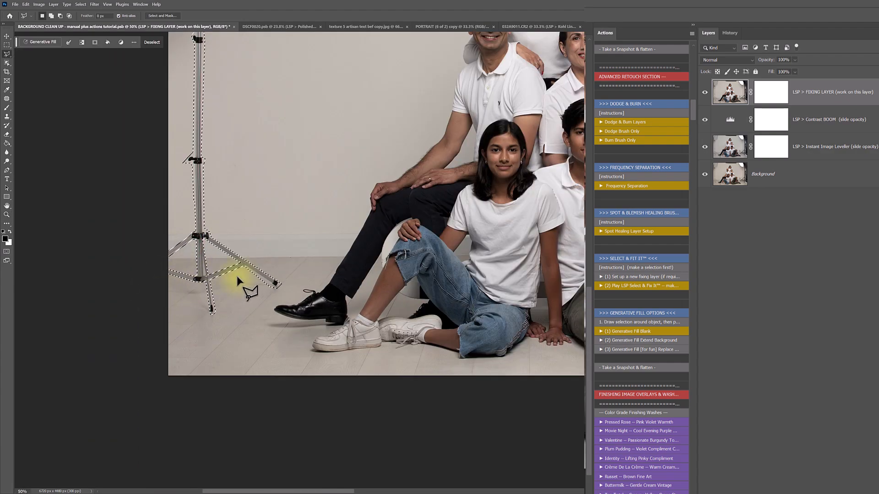
{"action": "scroll", "coordinate": [241, 282], "scroll_direction": "up", "scroll_amount": 5}
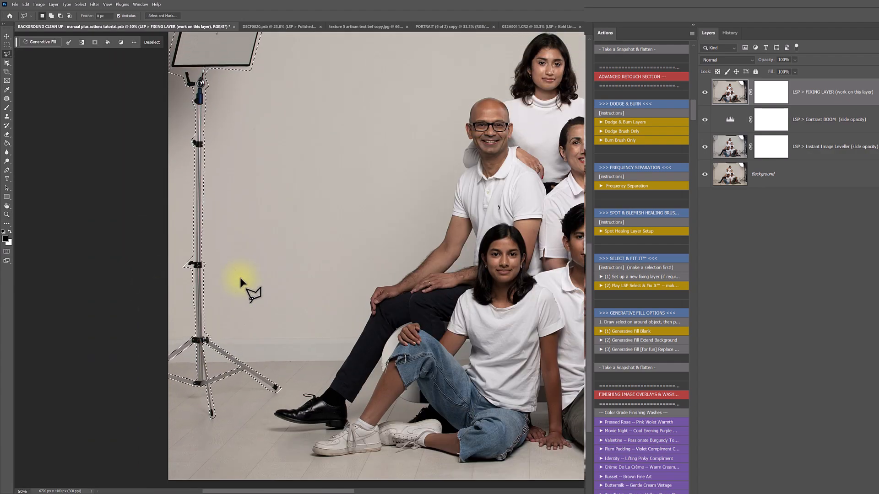
{"action": "left_click", "coordinate": [622, 286]}
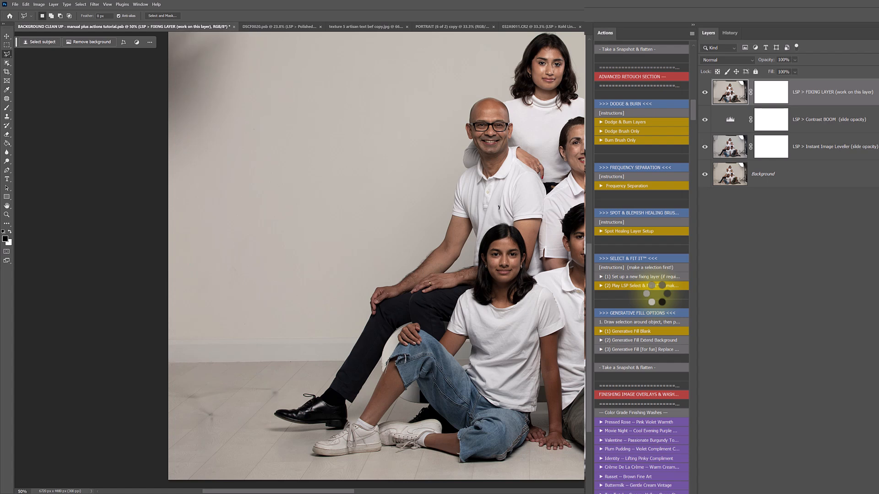
Toggle the FIXING LAYER visibility several times to compare before and after the removal
{"action": "left_click", "coordinate": [705, 92]}
{"action": "left_click", "coordinate": [704, 92]}
{"action": "left_click", "coordinate": [705, 92]}
{"action": "left_click", "coordinate": [705, 92]}
{"action": "left_click", "coordinate": [705, 92]}
{"action": "left_click", "coordinate": [705, 92]}
{"action": "scroll", "coordinate": [221, 249], "scroll_direction": "up", "scroll_amount": 2}
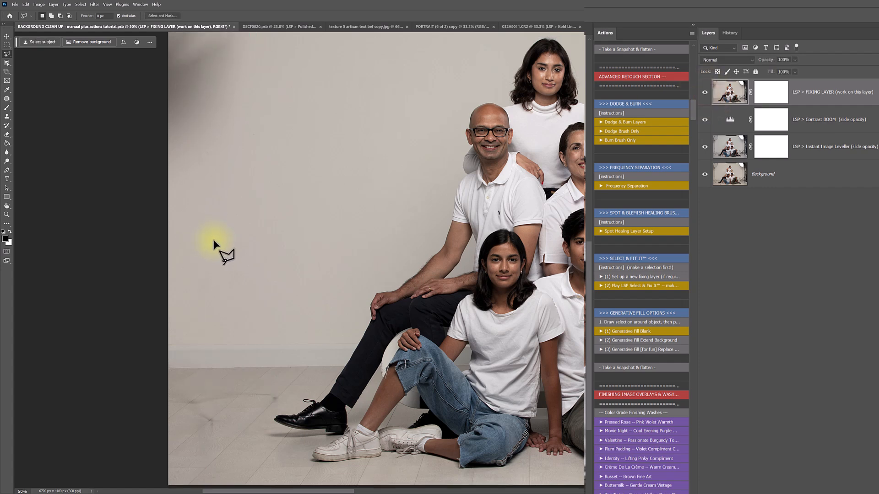
{"action": "scroll", "coordinate": [222, 248], "scroll_direction": "up", "scroll_amount": 3}
{"action": "left_click", "coordinate": [7, 99]}
Patch the dark top-left wall corner twice with lighter nearby wall
{"action": "scroll", "coordinate": [310, 126], "scroll_direction": "up", "scroll_amount": 1}
{"action": "mouse_move", "coordinate": [295, 51]}
{"action": "left_mouse_down"}
{"action": "mouse_move", "coordinate": [242, 187]}
{"action": "mouse_move", "coordinate": [200, 251]}
{"action": "mouse_move", "coordinate": [119, 202]}
{"action": "mouse_move", "coordinate": [106, 27]}
{"action": "left_mouse_up"}
{"action": "left_click_drag", "start_coordinate": [225, 114], "coordinate": [310, 156]}
{"action": "left_click", "coordinate": [379, 162]}
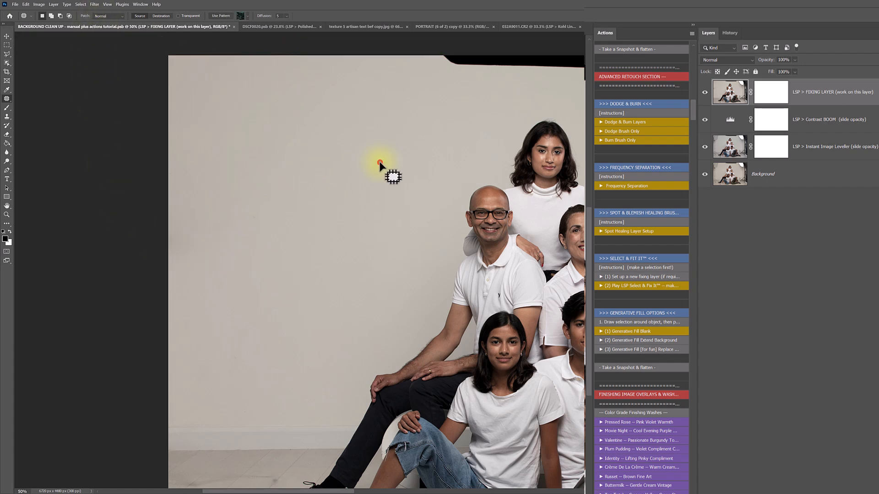
{"action": "scroll", "coordinate": [278, 211], "scroll_direction": "down", "scroll_amount": 2}
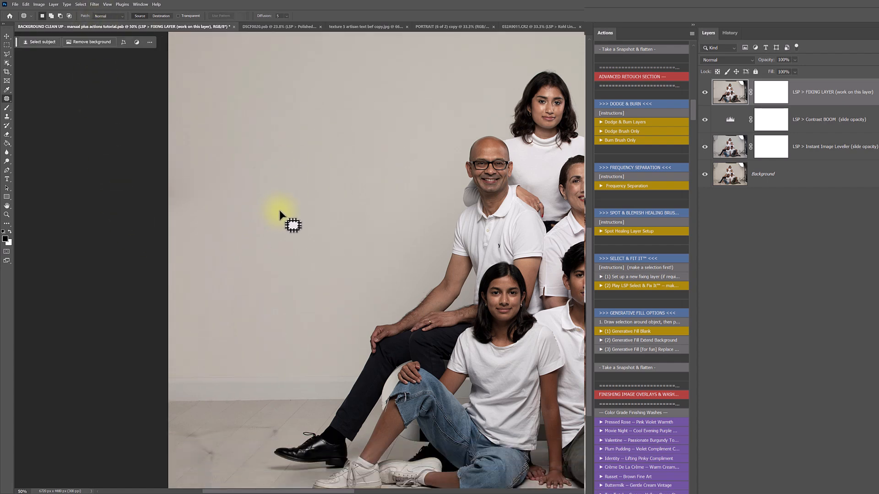
{"action": "mouse_move", "coordinate": [253, 83]}
{"action": "left_mouse_down"}
{"action": "mouse_move", "coordinate": [249, 173]}
{"action": "mouse_move", "coordinate": [133, 92]}
{"action": "left_mouse_up"}
{"action": "left_click_drag", "start_coordinate": [232, 161], "coordinate": [331, 176]}
{"action": "left_click", "coordinate": [388, 118]}
{"action": "scroll", "coordinate": [251, 201], "scroll_direction": "down", "scroll_amount": 3}
Zoom into the lower-left floor and outline the dark smudges beside the man's shoe
{"action": "key", "text": "z"}
{"action": "left_click_drag", "start_coordinate": [225, 367], "coordinate": [247, 380]}
{"action": "key", "text": "j"}
{"action": "mouse_move", "coordinate": [420, 236]}
{"action": "left_mouse_down"}
{"action": "mouse_move", "coordinate": [423, 246]}
{"action": "mouse_move", "coordinate": [414, 235]}
{"action": "left_mouse_up"}
{"action": "left_click_drag", "start_coordinate": [190, 331], "coordinate": [188, 345]}
{"action": "mouse_move", "coordinate": [181, 309]}
{"action": "left_mouse_down"}
{"action": "mouse_move", "coordinate": [192, 328]}
{"action": "mouse_move", "coordinate": [170, 327]}
{"action": "mouse_move", "coordinate": [127, 287]}
{"action": "left_mouse_up"}
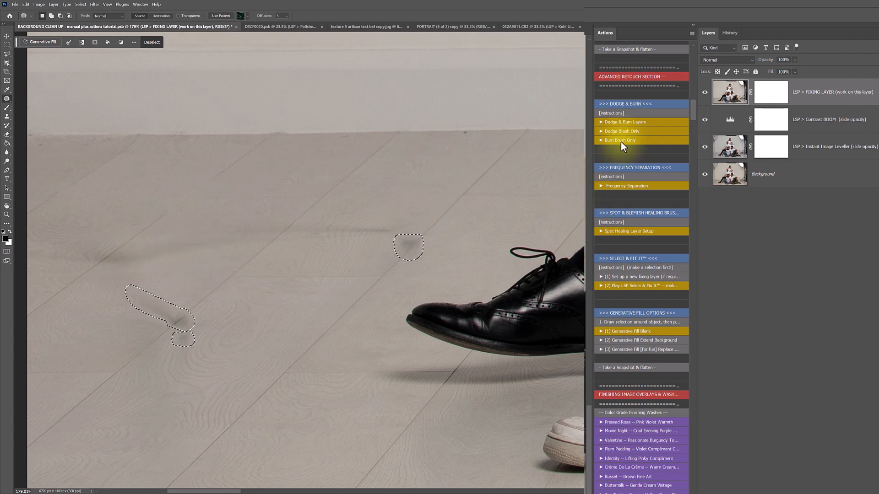
Patch the first two dark smudges on the wooden floor using clean nearby floor
{"action": "scroll", "coordinate": [616, 287], "scroll_direction": "down", "scroll_amount": 5}
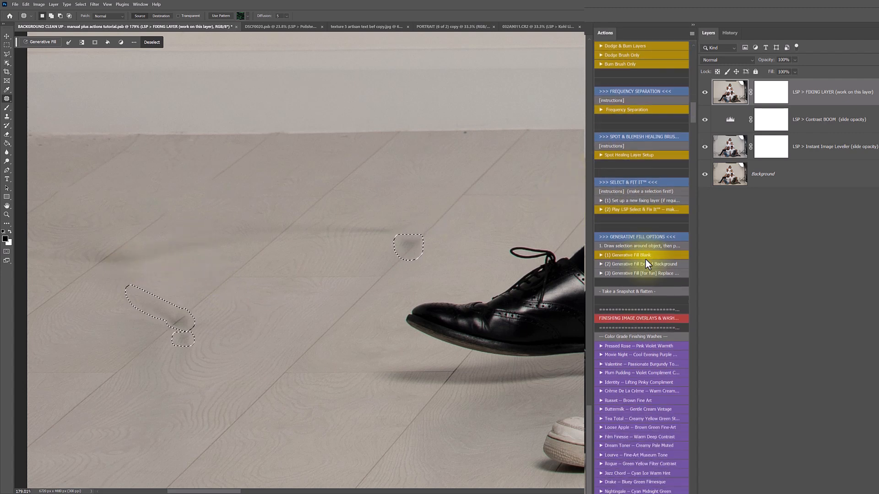
{"action": "left_click", "coordinate": [641, 149]}
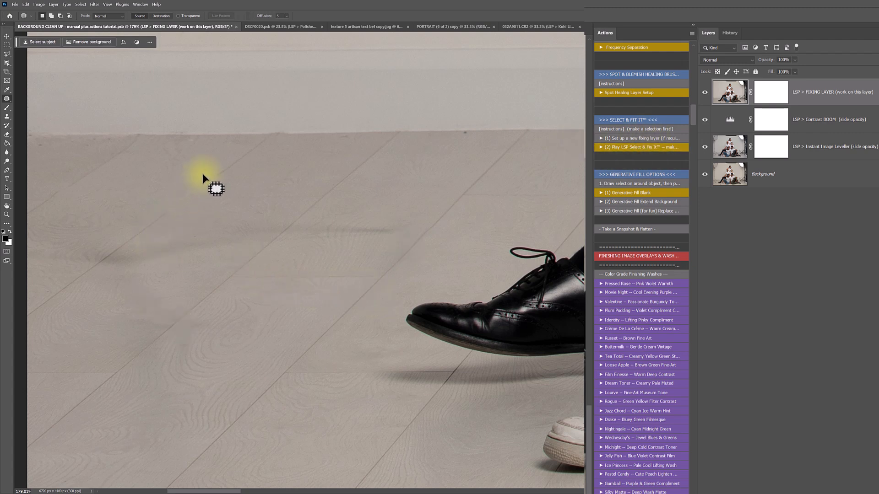
{"action": "left_click_drag", "start_coordinate": [205, 174], "coordinate": [208, 172]}
{"action": "mouse_move", "coordinate": [179, 214]}
{"action": "left_mouse_down"}
{"action": "mouse_move", "coordinate": [204, 174]}
{"action": "mouse_move", "coordinate": [112, 249]}
{"action": "left_mouse_up"}
{"action": "left_click", "coordinate": [188, 229]}
{"action": "mouse_move", "coordinate": [196, 189]}
{"action": "left_mouse_down"}
{"action": "mouse_move", "coordinate": [153, 233]}
{"action": "mouse_move", "coordinate": [249, 147]}
{"action": "left_mouse_up"}
{"action": "left_click", "coordinate": [252, 192]}
Remove a small floor mark, a small spot and the thin dark line on the floor
{"action": "mouse_move", "coordinate": [173, 197]}
{"action": "left_mouse_down"}
{"action": "mouse_move", "coordinate": [168, 219]}
{"action": "mouse_move", "coordinate": [174, 213]}
{"action": "left_mouse_up"}
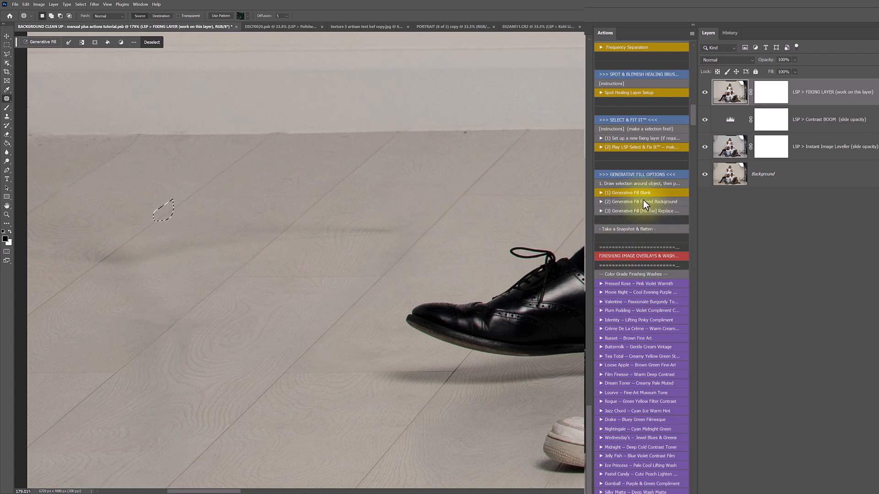
{"action": "left_click", "coordinate": [636, 149]}
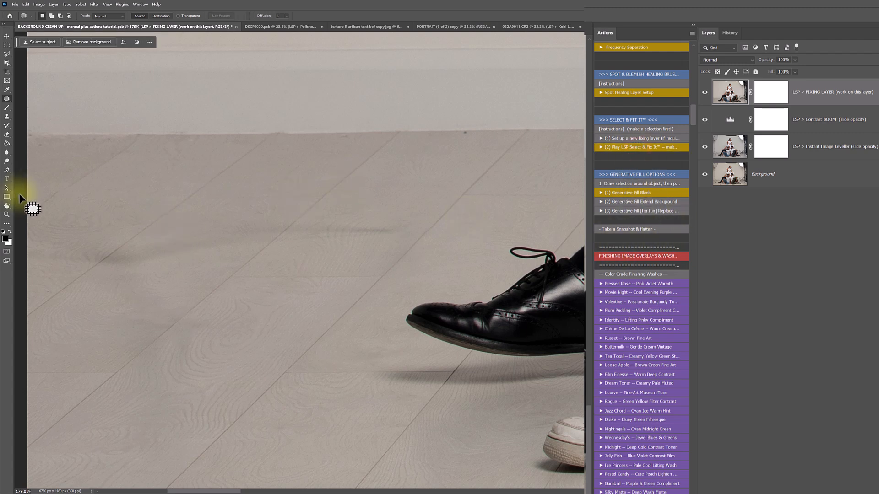
{"action": "mouse_move", "coordinate": [68, 181]}
{"action": "left_mouse_down"}
{"action": "mouse_move", "coordinate": [60, 195]}
{"action": "mouse_move", "coordinate": [93, 171]}
{"action": "left_mouse_up"}
{"action": "left_click", "coordinate": [76, 169]}
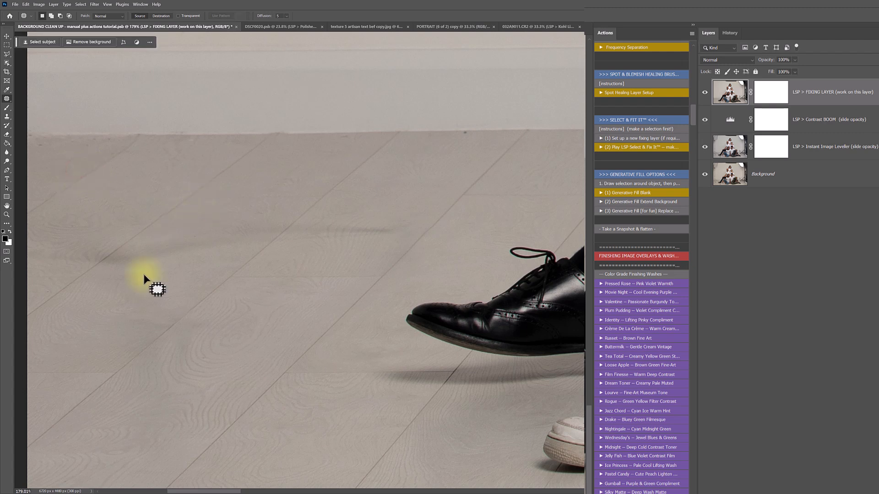
{"action": "left_click_drag", "start_coordinate": [320, 221], "coordinate": [387, 223]}
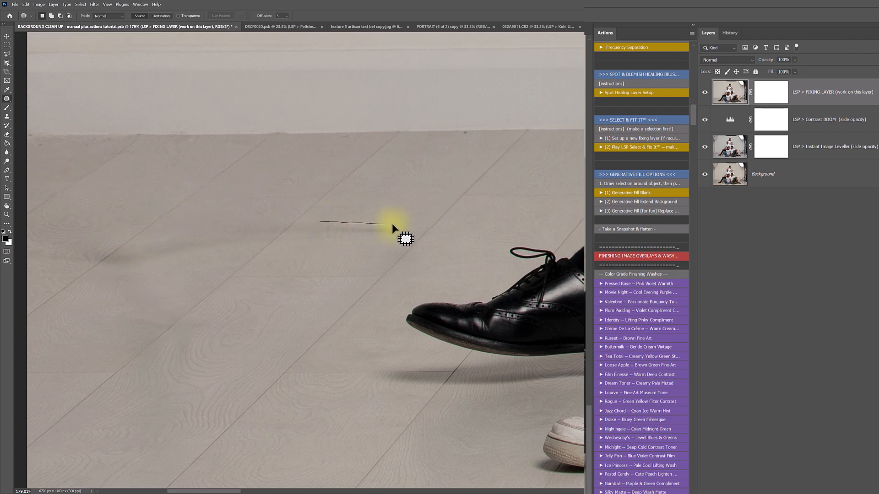
{"action": "mouse_move", "coordinate": [286, 244]}
{"action": "left_mouse_down"}
{"action": "mouse_move", "coordinate": [265, 232]}
{"action": "mouse_move", "coordinate": [275, 215]}
{"action": "mouse_move", "coordinate": [320, 221]}
{"action": "mouse_move", "coordinate": [369, 180]}
{"action": "mouse_move", "coordinate": [386, 183]}
{"action": "mouse_move", "coordinate": [383, 214]}
{"action": "mouse_move", "coordinate": [395, 209]}
{"action": "left_mouse_up"}
{"action": "left_click", "coordinate": [365, 200]}
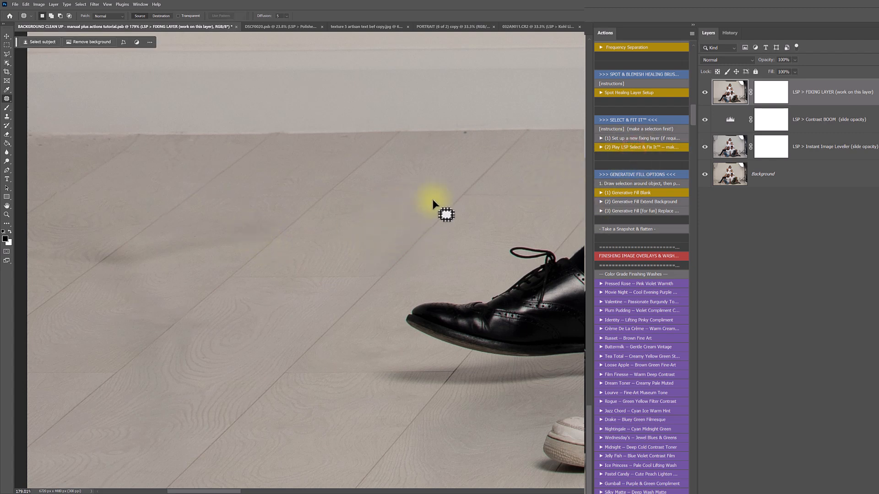
Patch the remaining floor marks and smudges near the man's shoe from surrounding clean floor
{"action": "left_click_drag", "start_coordinate": [472, 129], "coordinate": [454, 135]}
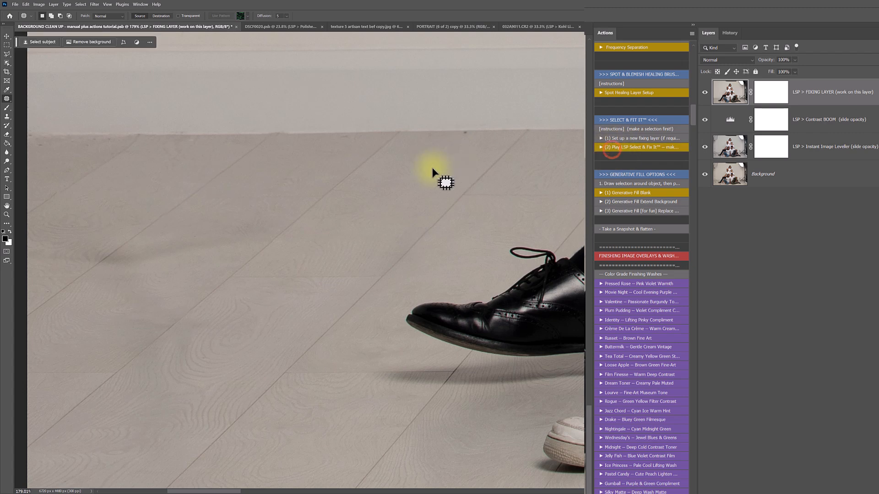
{"action": "mouse_move", "coordinate": [189, 235]}
{"action": "left_mouse_down"}
{"action": "mouse_move", "coordinate": [228, 246]}
{"action": "mouse_move", "coordinate": [116, 277]}
{"action": "mouse_move", "coordinate": [89, 238]}
{"action": "left_mouse_up"}
{"action": "mouse_move", "coordinate": [130, 274]}
{"action": "left_mouse_down"}
{"action": "mouse_move", "coordinate": [222, 206]}
{"action": "mouse_move", "coordinate": [209, 233]}
{"action": "mouse_move", "coordinate": [161, 284]}
{"action": "mouse_move", "coordinate": [201, 232]}
{"action": "left_mouse_up"}
{"action": "mouse_move", "coordinate": [202, 257]}
{"action": "left_mouse_down"}
{"action": "mouse_move", "coordinate": [155, 306]}
{"action": "mouse_move", "coordinate": [135, 271]}
{"action": "mouse_move", "coordinate": [171, 254]}
{"action": "left_mouse_up"}
{"action": "left_click", "coordinate": [200, 282]}
{"action": "left_click_drag", "start_coordinate": [163, 278], "coordinate": [202, 281]}
{"action": "left_click", "coordinate": [206, 280]}
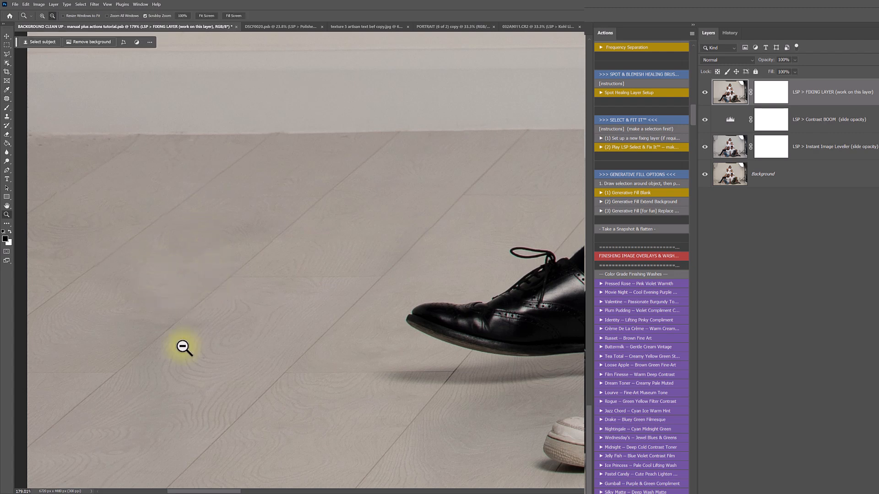
{"action": "mouse_move", "coordinate": [167, 316]}
{"action": "left_mouse_down"}
{"action": "mouse_move", "coordinate": [201, 334]}
{"action": "mouse_move", "coordinate": [185, 359]}
{"action": "left_mouse_up"}
{"action": "left_click_drag", "start_coordinate": [161, 330], "coordinate": [197, 287]}
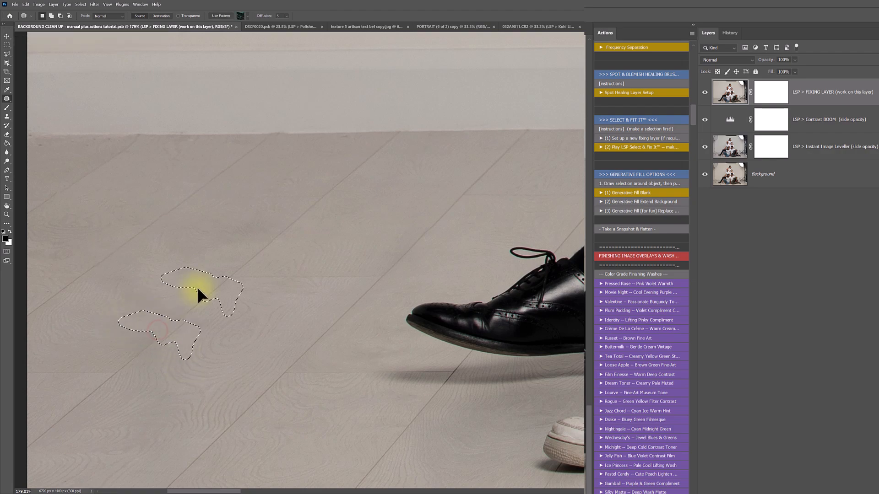
{"action": "left_click", "coordinate": [223, 322]}
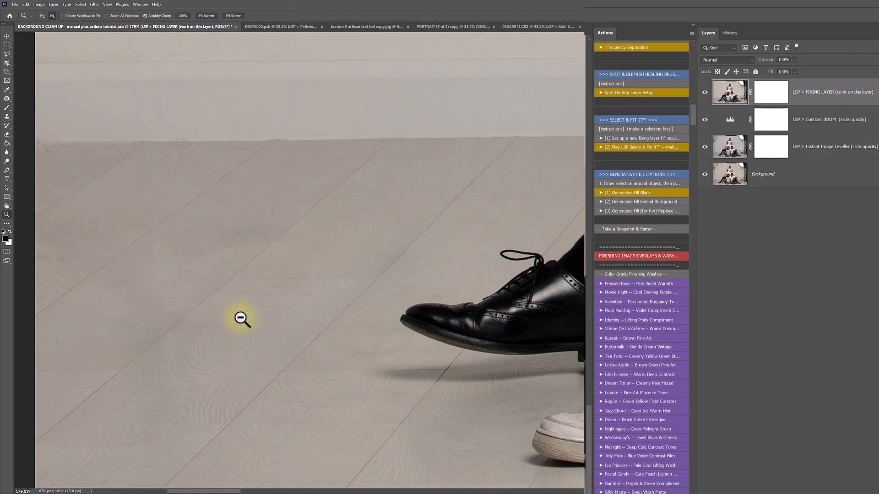
Zoom out, compare the retouch against the original, and move the view to the backdrop's top
{"action": "left_click", "coordinate": [241, 317], "text": "alt"}
{"action": "left_click", "coordinate": [241, 318], "text": "alt"}
{"action": "left_click", "coordinate": [241, 318], "text": "alt"}
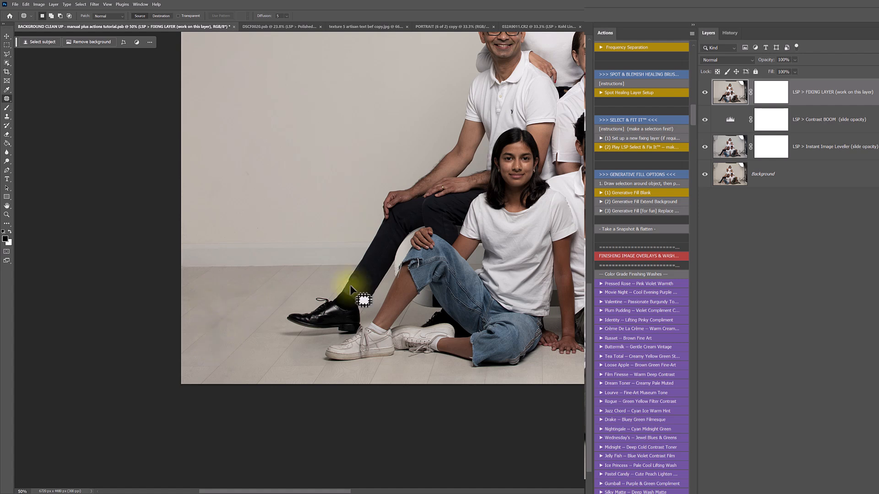
{"action": "left_click", "coordinate": [705, 174], "text": "alt"}
{"action": "left_click", "coordinate": [705, 174], "text": "alt"}
{"action": "left_click", "coordinate": [705, 174], "text": "alt"}
{"action": "left_click", "coordinate": [705, 174], "text": "alt"}
{"action": "left_click", "coordinate": [705, 175], "text": "alt"}
{"action": "left_click", "coordinate": [705, 175], "text": "alt"}
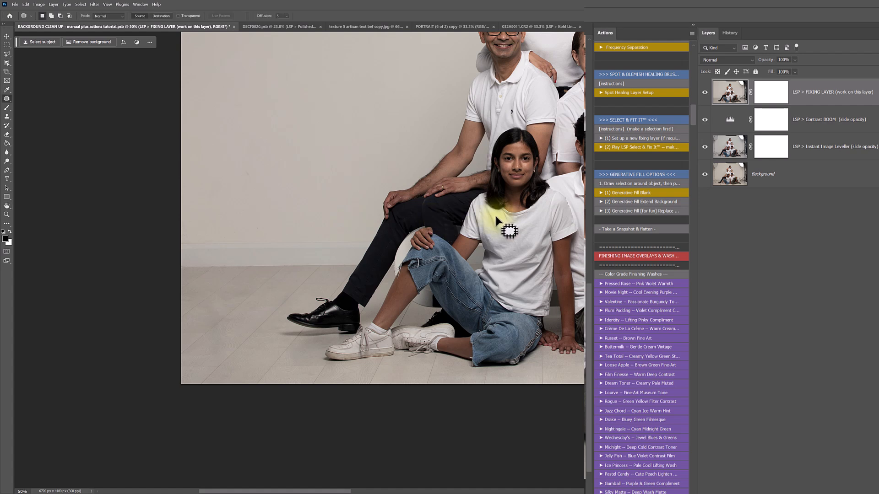
{"action": "key", "text": "h"}
{"action": "mouse_move", "coordinate": [496, 216]}
{"action": "left_mouse_down"}
{"action": "mouse_move", "coordinate": [385, 229]}
{"action": "mouse_move", "coordinate": [529, 227]}
{"action": "mouse_move", "coordinate": [533, 201]}
{"action": "mouse_move", "coordinate": [452, 140]}
{"action": "mouse_move", "coordinate": [228, 153]}
{"action": "mouse_move", "coordinate": [354, 133]}
{"action": "mouse_move", "coordinate": [170, 169]}
{"action": "left_mouse_up"}
Patch the dark fixture out of the backdrop and pan right to the light stand
{"action": "left_click", "coordinate": [405, 172]}
{"action": "key", "text": "space"}
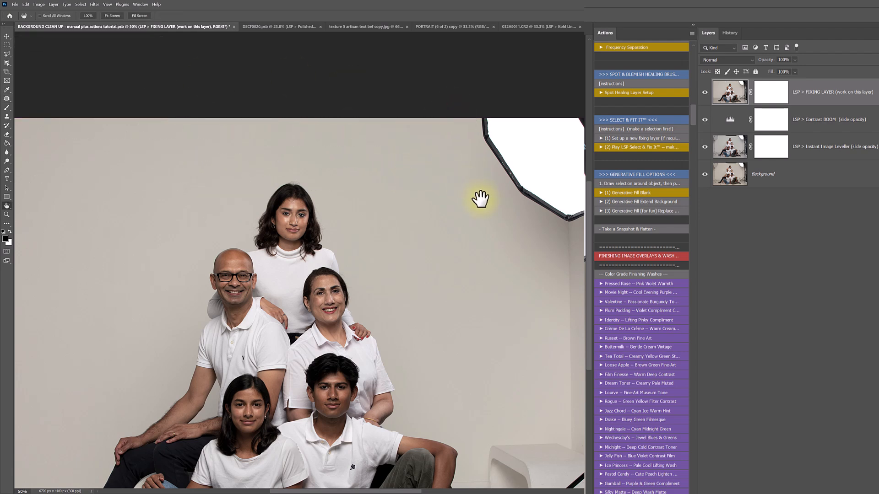
{"action": "left_click_drag", "start_coordinate": [478, 198], "coordinate": [314, 185]}
{"action": "left_click_drag", "start_coordinate": [442, 298], "coordinate": [445, 192]}
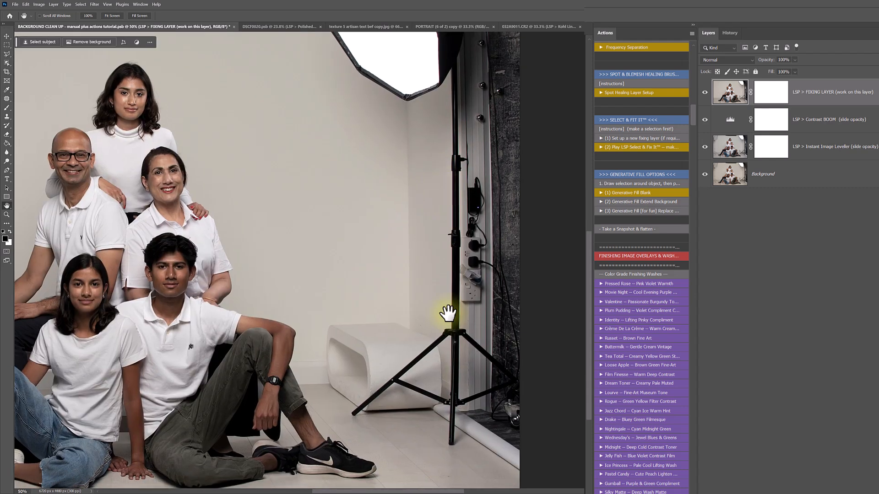
{"action": "left_click_drag", "start_coordinate": [447, 314], "coordinate": [447, 271]}
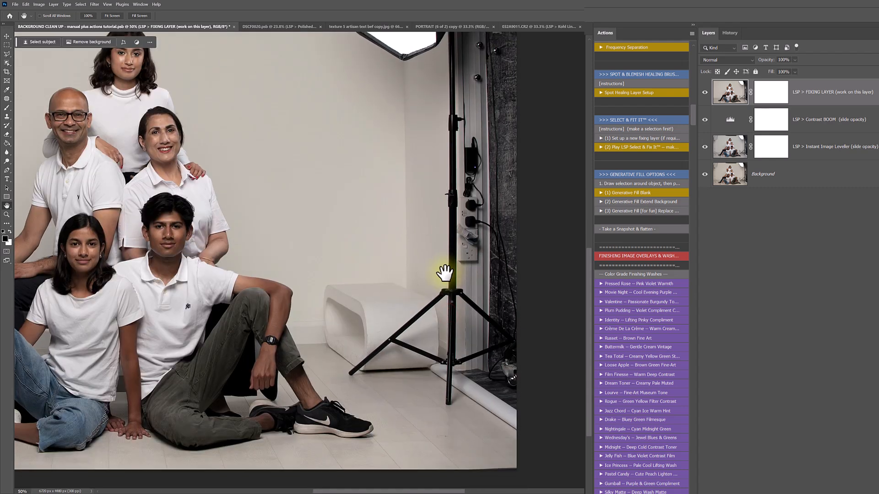
Stop the unavailable Feather command when its warning appears
{"action": "key", "text": "F2"}
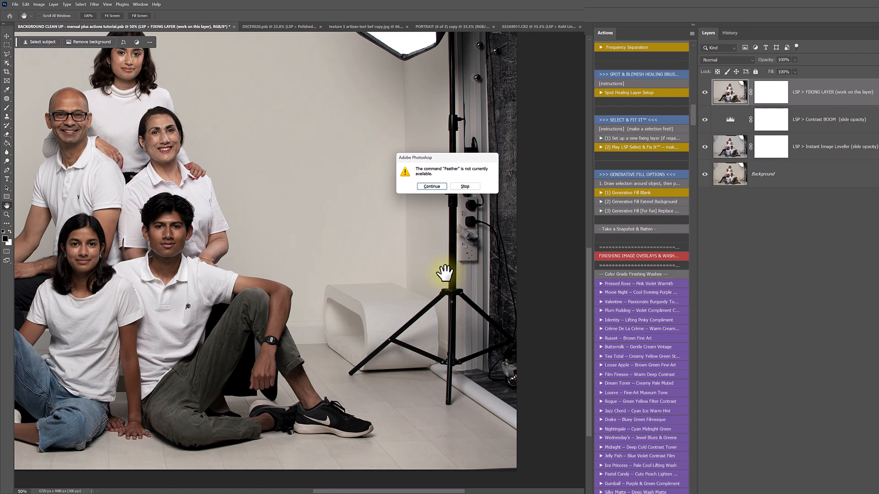
{"action": "left_click", "coordinate": [465, 186]}
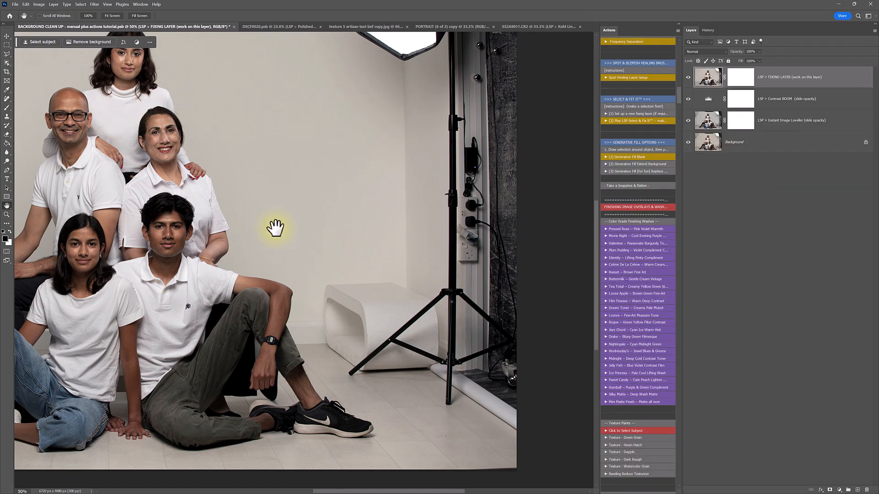
{"action": "scroll", "coordinate": [349, 295], "scroll_direction": "up", "scroll_amount": 3}
{"action": "scroll", "coordinate": [399, 322], "scroll_direction": "up", "scroll_amount": 3}
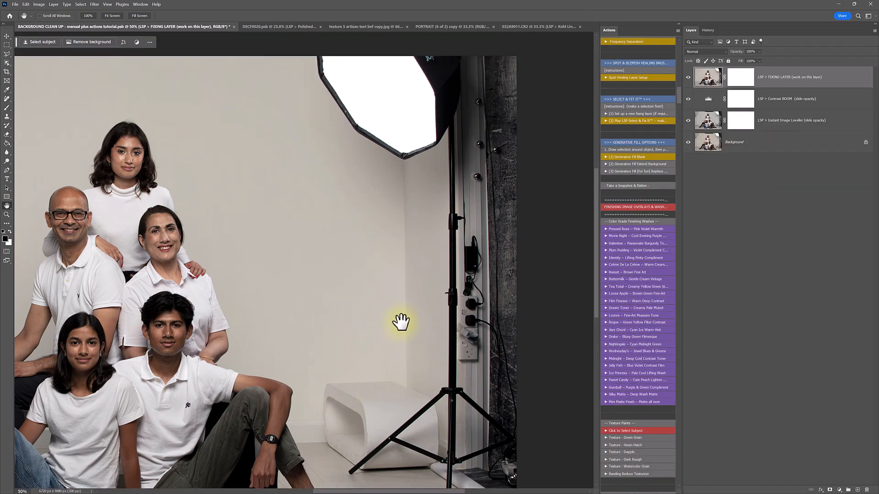
{"action": "scroll", "coordinate": [400, 321], "scroll_direction": "down", "scroll_amount": 3}
{"action": "scroll", "coordinate": [402, 321], "scroll_direction": "down", "scroll_amount": 5}
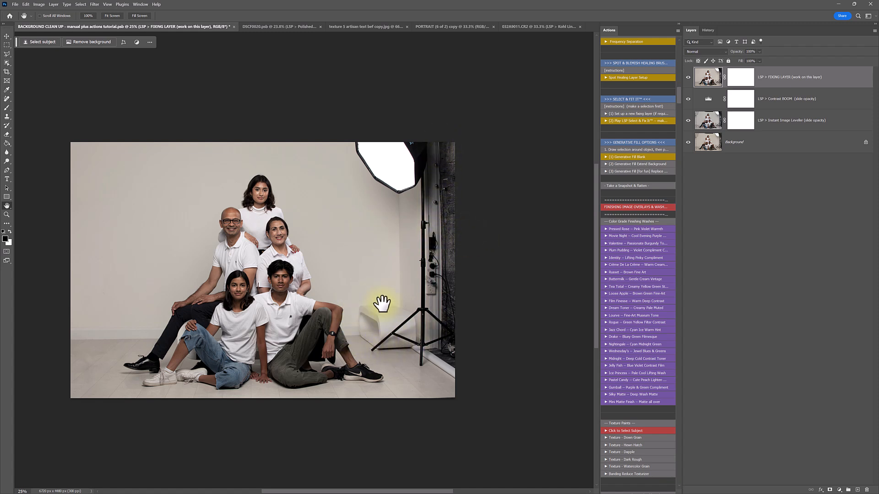
Zoom out to about 37% to show the whole portrait and add a second fixing layer
{"action": "key", "text": "z"}
{"action": "left_click_drag", "start_coordinate": [389, 343], "coordinate": [407, 340]}
{"action": "scroll", "coordinate": [408, 339], "scroll_direction": "up", "scroll_amount": 1}
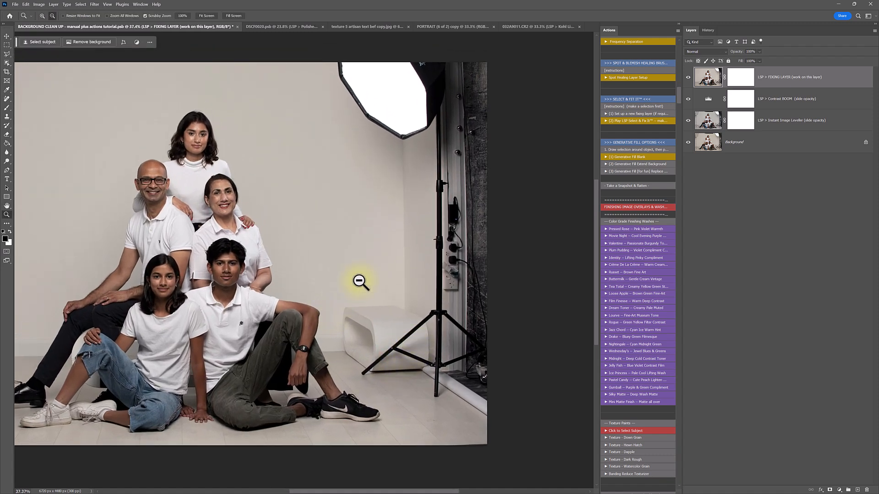
{"action": "left_click", "coordinate": [641, 114]}
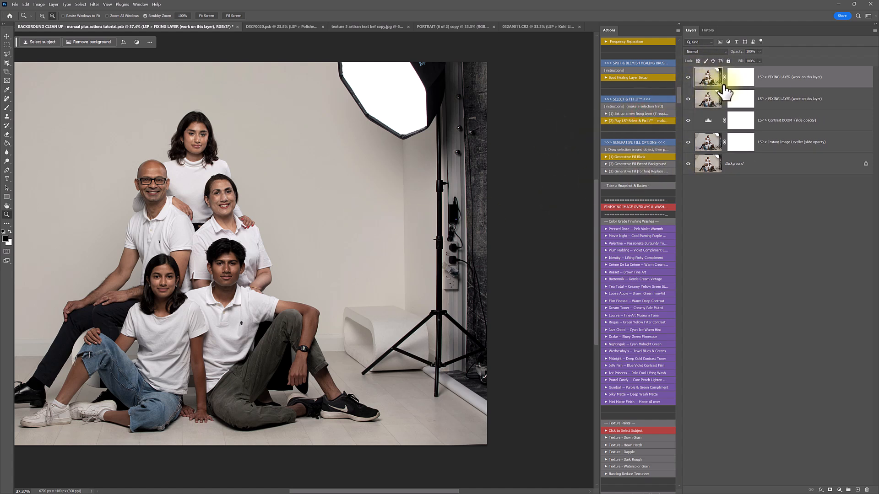
Rename the fixing layers 'LSP > 1 LEFT FIXING LAYER' and 'LSP > 2 RIGHT FIXING LAYER (work on this layer)'
{"action": "double_click", "coordinate": [766, 100]}
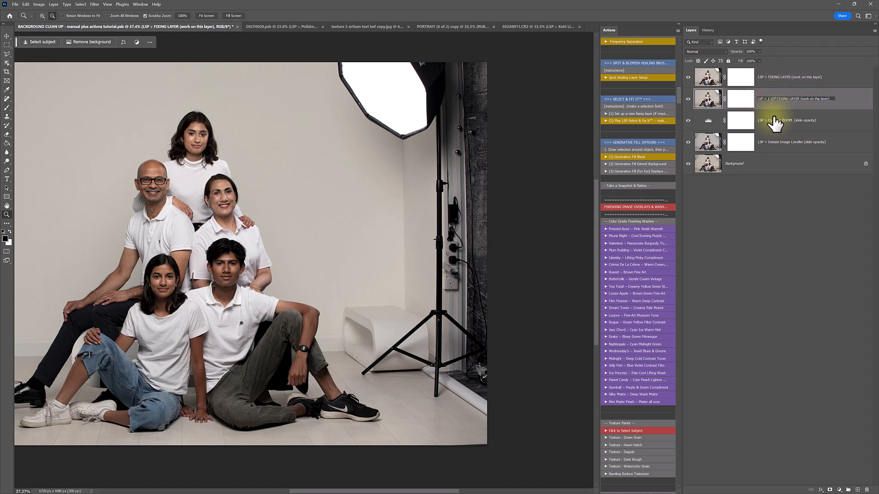
{"action": "double_click", "coordinate": [766, 78]}
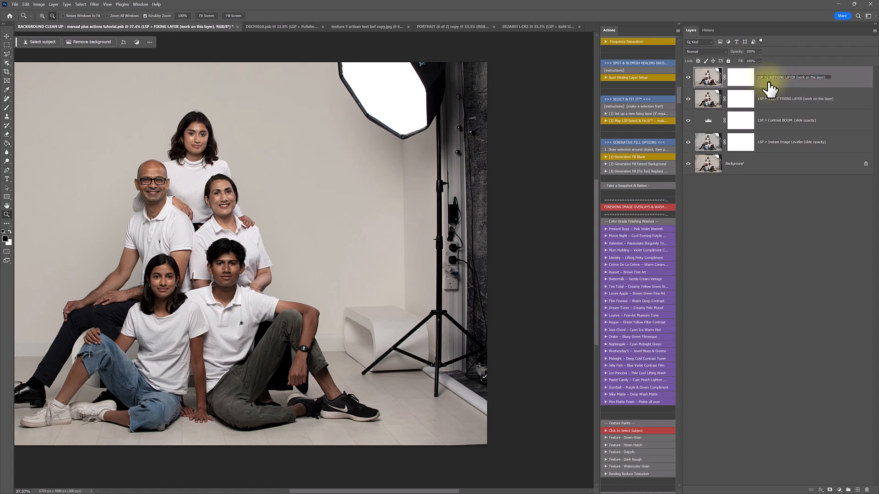
{"action": "key", "text": "Return"}
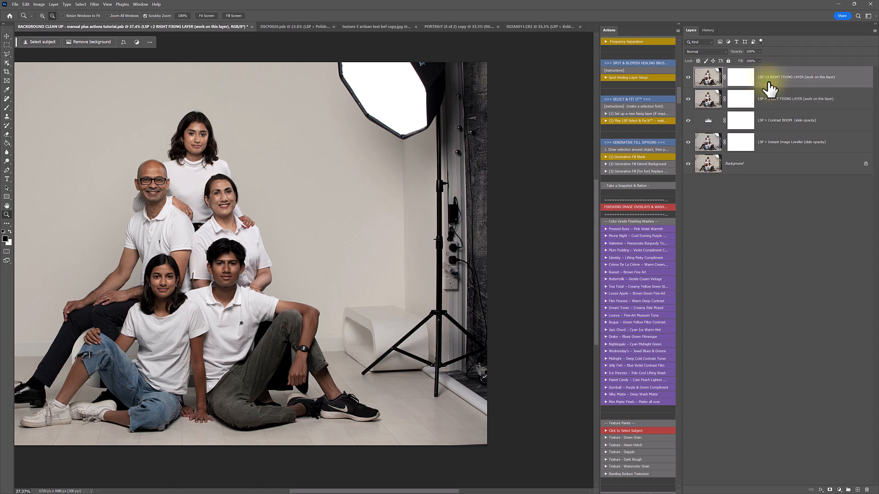
Close the top layer's Layer Style dialog without making changes
{"action": "double_click", "coordinate": [763, 83]}
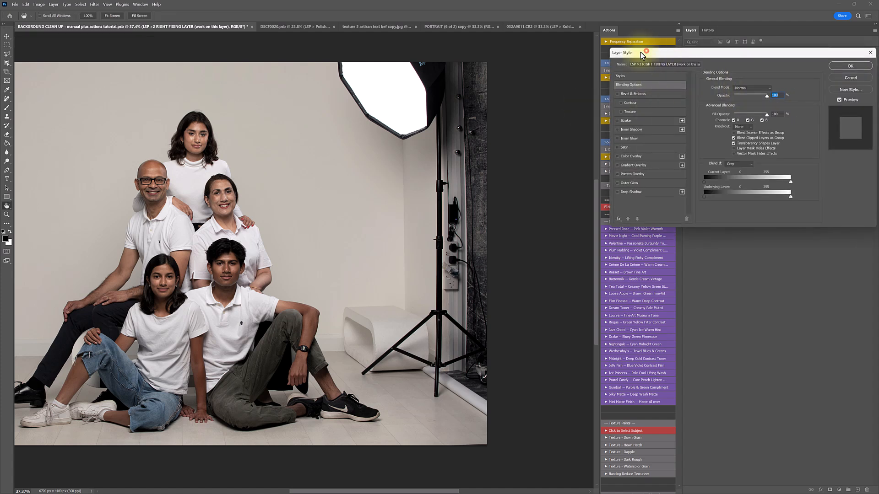
{"action": "left_click_drag", "start_coordinate": [646, 52], "coordinate": [543, 57]}
{"action": "left_click", "coordinate": [753, 83]}
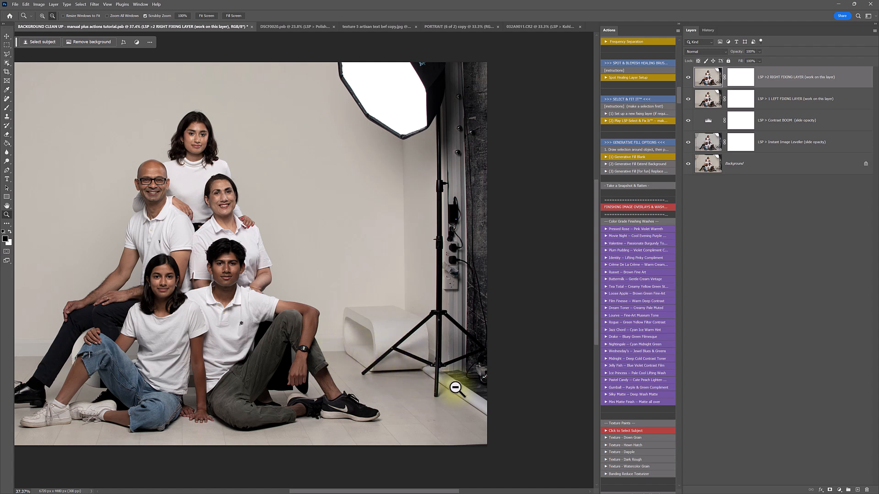
Draw a Polygonal Lasso selection around the right softbox, light stand and white bench
{"action": "left_click", "coordinate": [7, 54]}
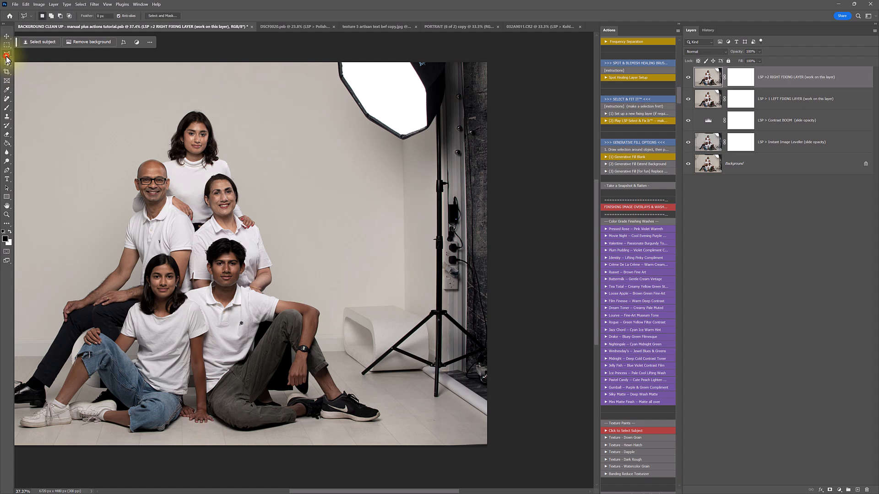
{"action": "left_click", "coordinate": [493, 421]}
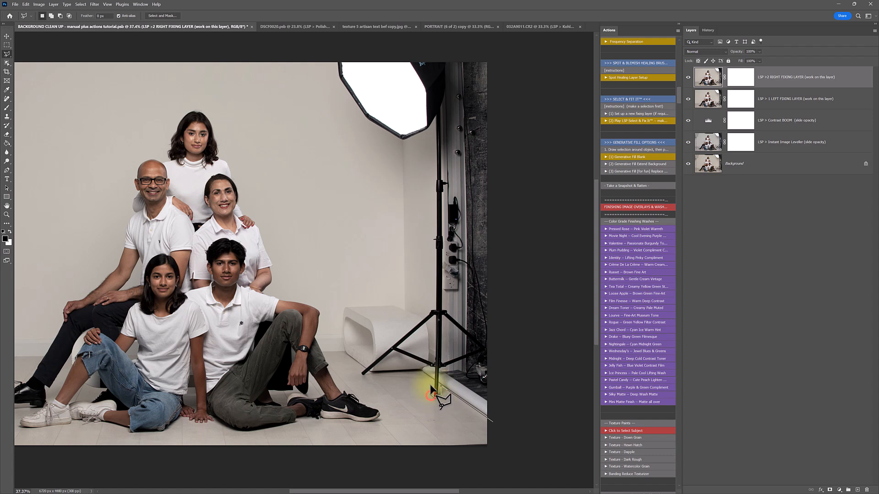
{"action": "left_click", "coordinate": [422, 375]}
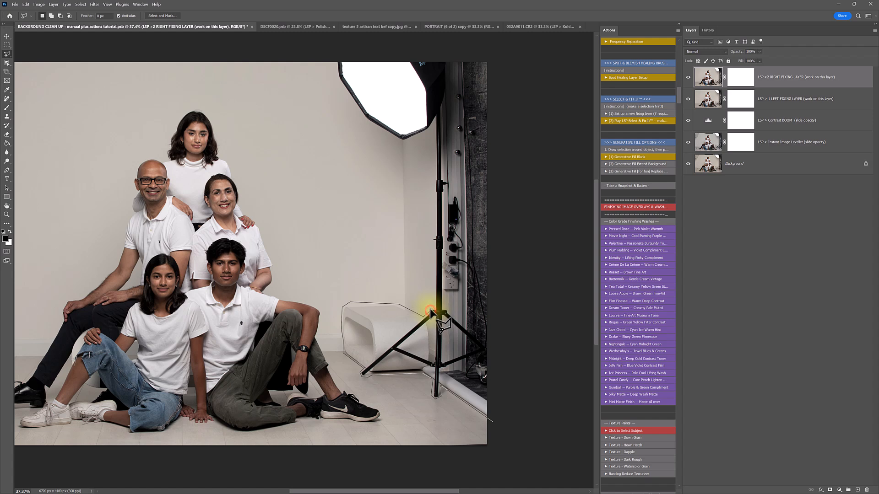
{"action": "left_click", "coordinate": [430, 129]}
{"action": "left_click", "coordinate": [405, 139]}
{"action": "left_click", "coordinate": [337, 73]}
{"action": "left_click", "coordinate": [331, 51]}
{"action": "left_click", "coordinate": [529, 48]}
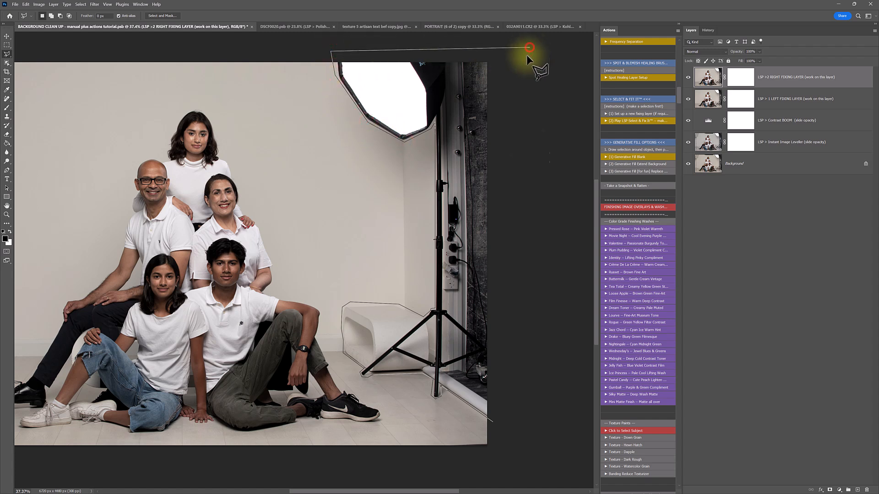
{"action": "double_click", "coordinate": [516, 387]}
Zoom in on the bench and light stand area
{"action": "key", "text": "z"}
{"action": "mouse_move", "coordinate": [453, 355]}
{"action": "left_mouse_down"}
{"action": "mouse_move", "coordinate": [475, 376]}
{"action": "mouse_move", "coordinate": [456, 288]}
{"action": "left_mouse_up"}
{"action": "key", "text": "space"}
{"action": "key", "text": "j"}
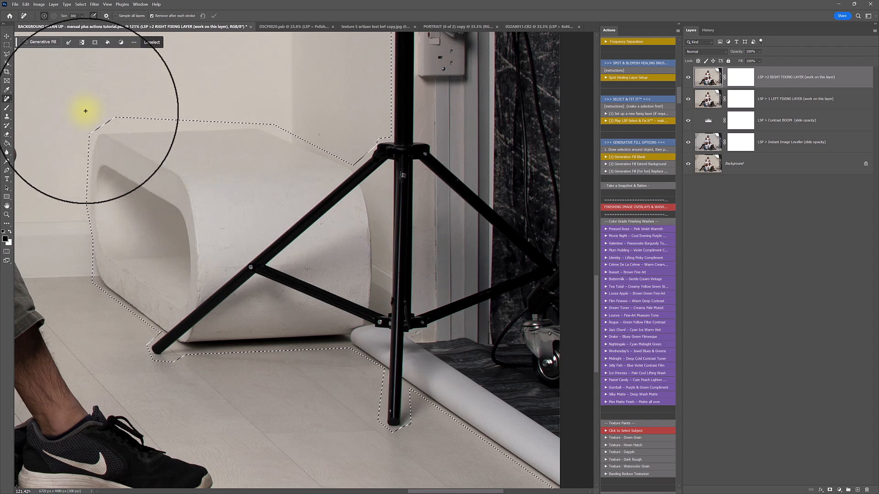
Switch to the Patch tool and add a floor area beside the tripod leg to the selection
{"action": "right_click", "coordinate": [7, 99]}
{"action": "left_click", "coordinate": [28, 111]}
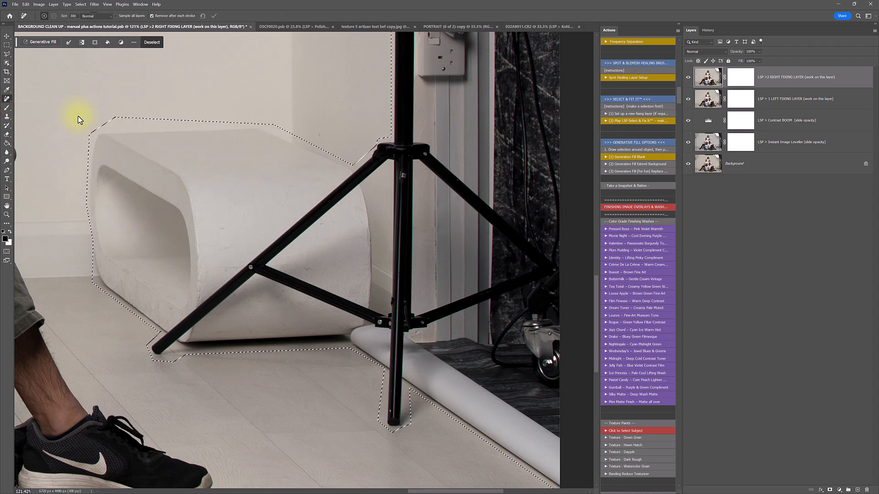
{"action": "right_click", "coordinate": [9, 98]}
{"action": "left_click", "coordinate": [28, 120]}
{"action": "mouse_move", "coordinate": [390, 172]}
{"action": "left_mouse_down"}
{"action": "mouse_move", "coordinate": [386, 250]}
{"action": "mouse_move", "coordinate": [372, 209]}
{"action": "left_mouse_up"}
{"action": "left_click_drag", "start_coordinate": [375, 178], "coordinate": [375, 177]}
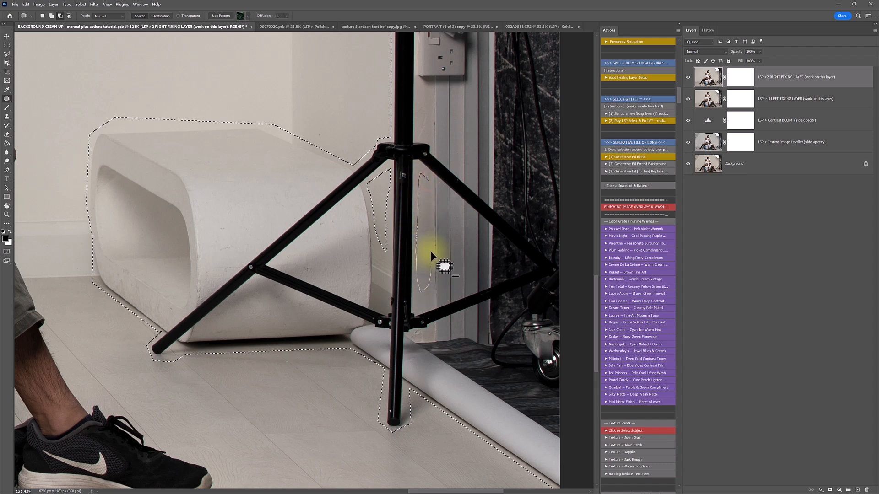
Trim and reshape the selection to fit tightly around the tripod leg and the bench's edges
{"action": "left_click_drag", "start_coordinate": [431, 197], "coordinate": [430, 203]}
{"action": "left_click_drag", "start_coordinate": [377, 306], "coordinate": [377, 306]}
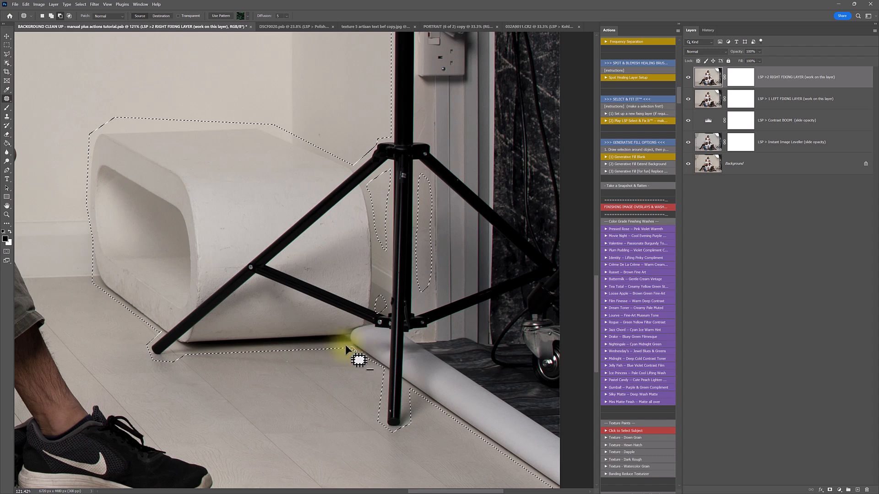
{"action": "left_click_drag", "start_coordinate": [324, 347], "coordinate": [304, 354]}
{"action": "mouse_move", "coordinate": [188, 357]}
{"action": "left_mouse_down"}
{"action": "mouse_move", "coordinate": [167, 360]}
{"action": "mouse_move", "coordinate": [182, 368]}
{"action": "left_mouse_up"}
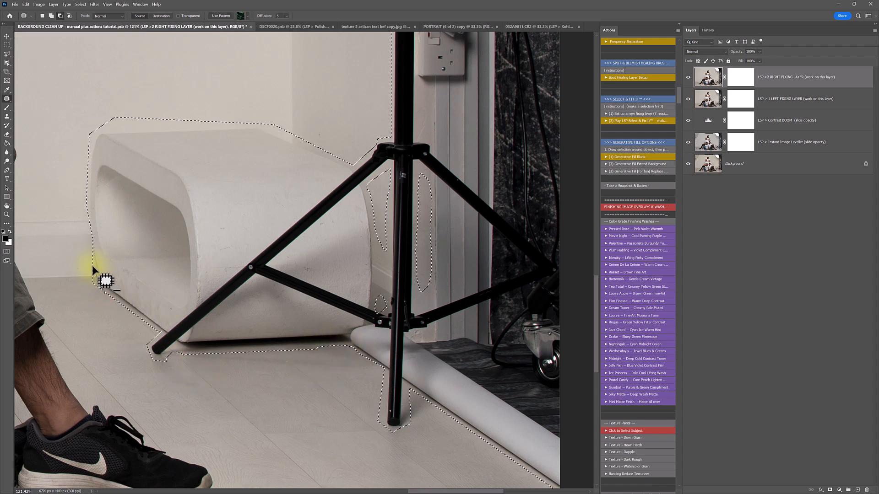
{"action": "left_click_drag", "start_coordinate": [94, 268], "coordinate": [95, 313]}
{"action": "left_click_drag", "start_coordinate": [81, 166], "coordinate": [86, 154]}
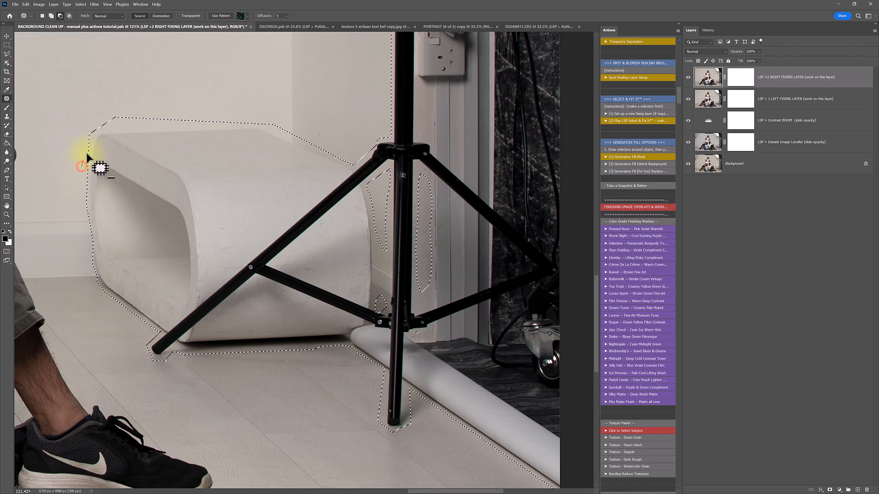
{"action": "left_click_drag", "start_coordinate": [155, 129], "coordinate": [115, 94]}
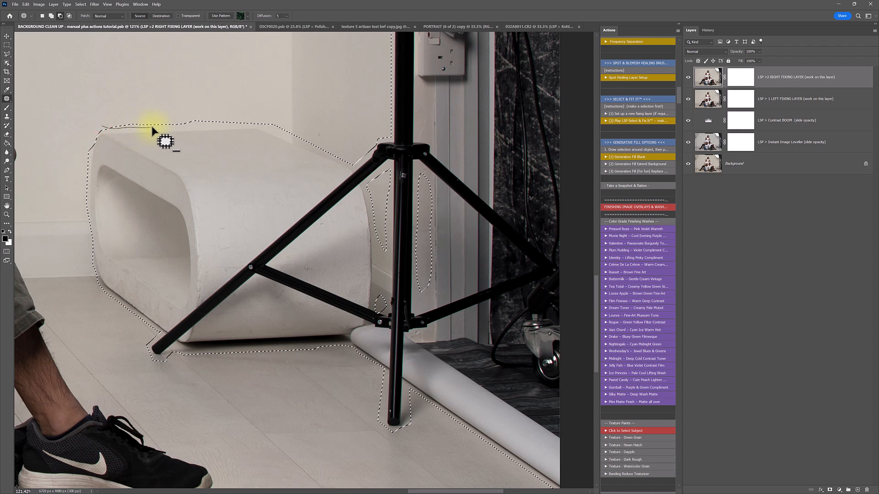
{"action": "left_click_drag", "start_coordinate": [251, 123], "coordinate": [255, 122]}
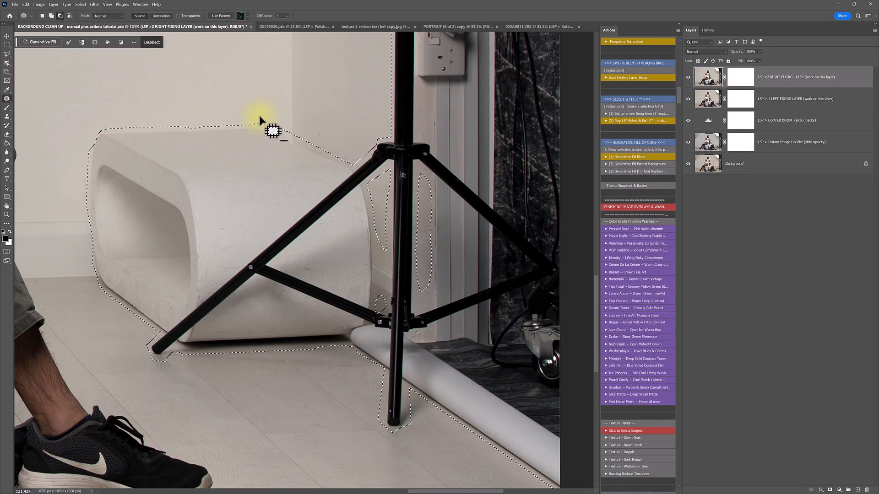
{"action": "left_click_drag", "start_coordinate": [306, 139], "coordinate": [307, 141]}
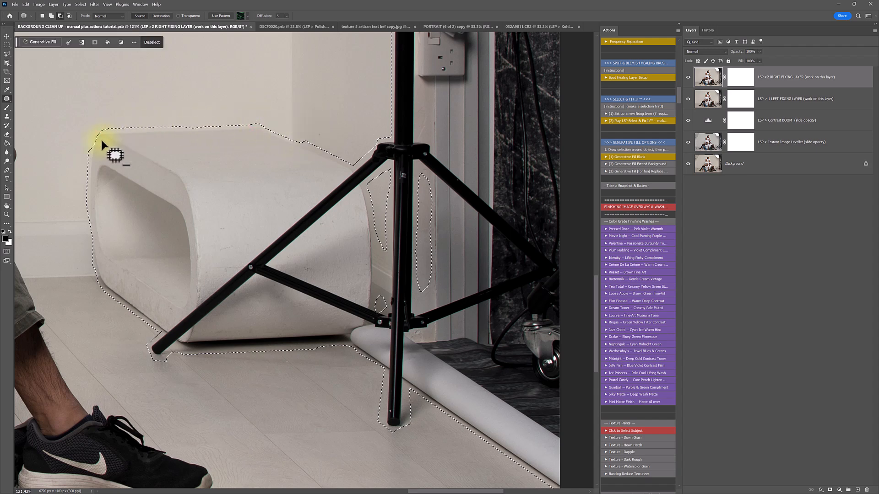
{"action": "left_click_drag", "start_coordinate": [104, 134], "coordinate": [98, 141]}
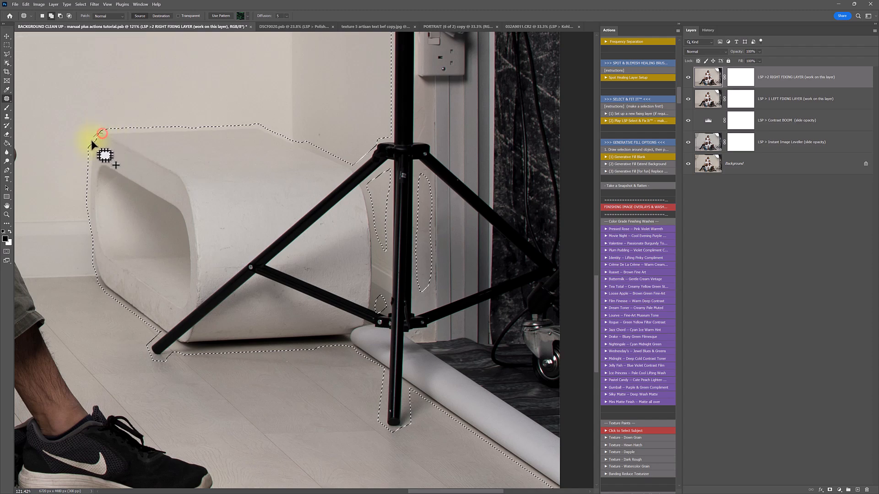
Zoom out and fill the selected bench and stand with background using Select & Fix It
{"action": "left_click", "coordinate": [234, 189], "text": "alt"}
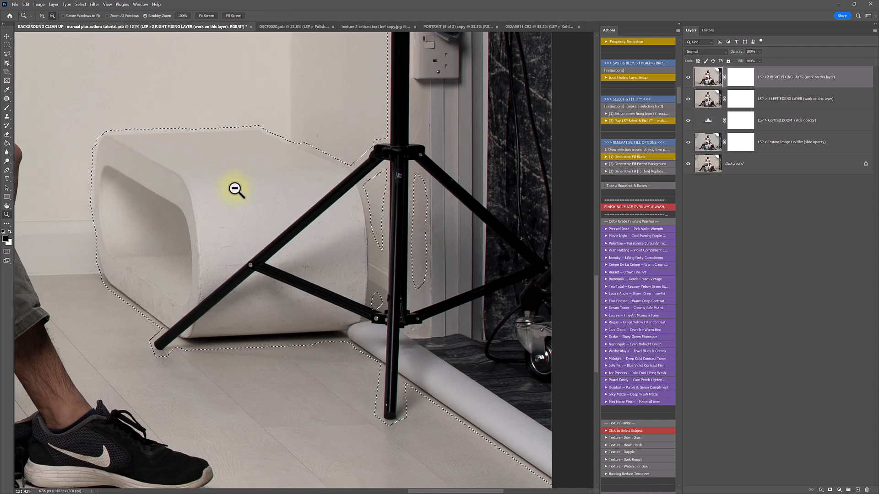
{"action": "left_click", "coordinate": [234, 190], "text": "alt"}
{"action": "left_click", "coordinate": [635, 121]}
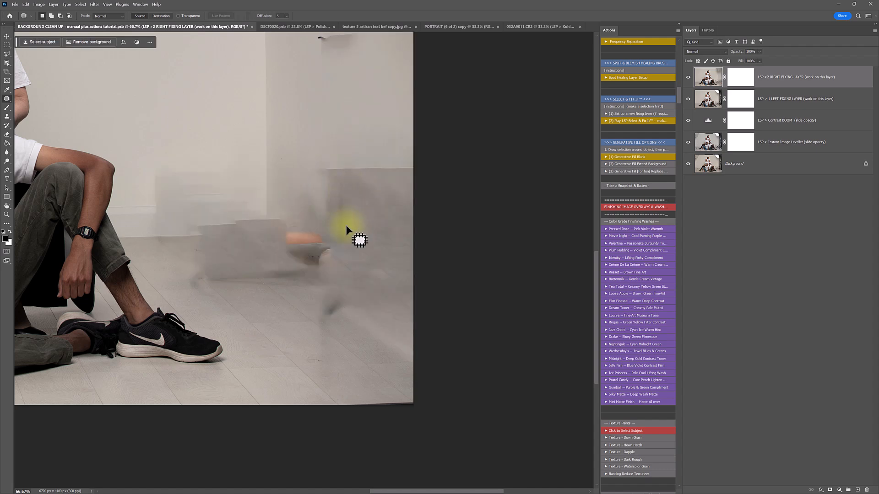
Patch the dark wall mark with clean wall, deselect, and zoom out to the whole portrait
{"action": "scroll", "coordinate": [346, 207], "scroll_direction": "up", "scroll_amount": 5}
{"action": "scroll", "coordinate": [346, 283], "scroll_direction": "up", "scroll_amount": 1}
{"action": "scroll", "coordinate": [288, 260], "scroll_direction": "up", "scroll_amount": 1}
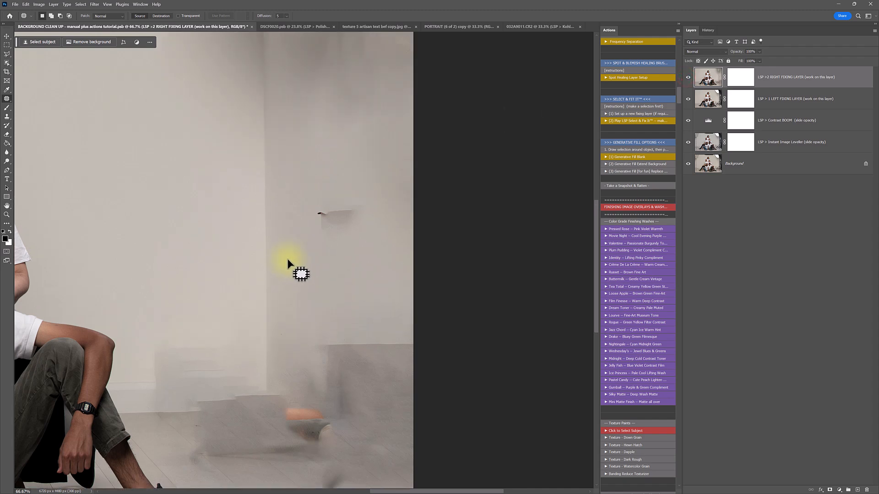
{"action": "scroll", "coordinate": [289, 263], "scroll_direction": "up", "scroll_amount": 5}
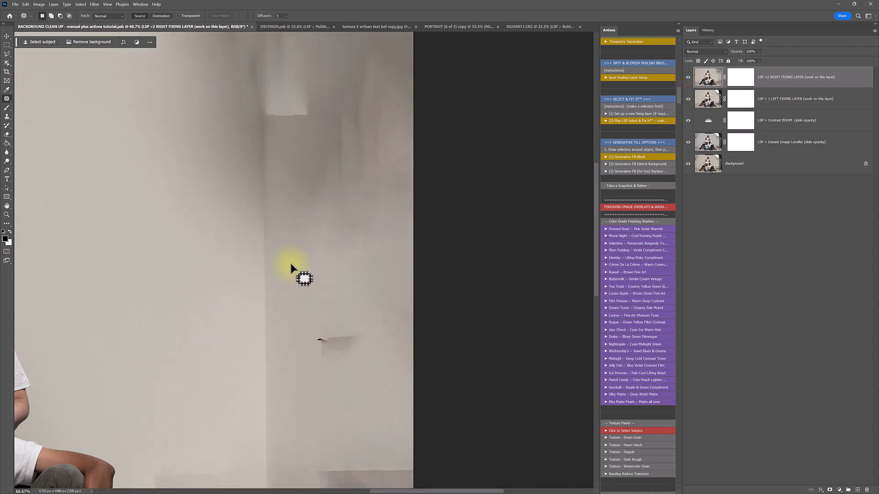
{"action": "mouse_move", "coordinate": [381, 307]}
{"action": "left_mouse_down"}
{"action": "mouse_move", "coordinate": [377, 313]}
{"action": "mouse_move", "coordinate": [310, 295]}
{"action": "mouse_move", "coordinate": [378, 308]}
{"action": "left_mouse_up"}
{"action": "mouse_move", "coordinate": [344, 353]}
{"action": "left_mouse_down"}
{"action": "mouse_move", "coordinate": [189, 348]}
{"action": "mouse_move", "coordinate": [216, 345]}
{"action": "left_mouse_up"}
{"action": "key", "text": "ctrl+d"}
{"action": "key", "text": "alt+space"}
{"action": "left_click", "coordinate": [264, 282]}
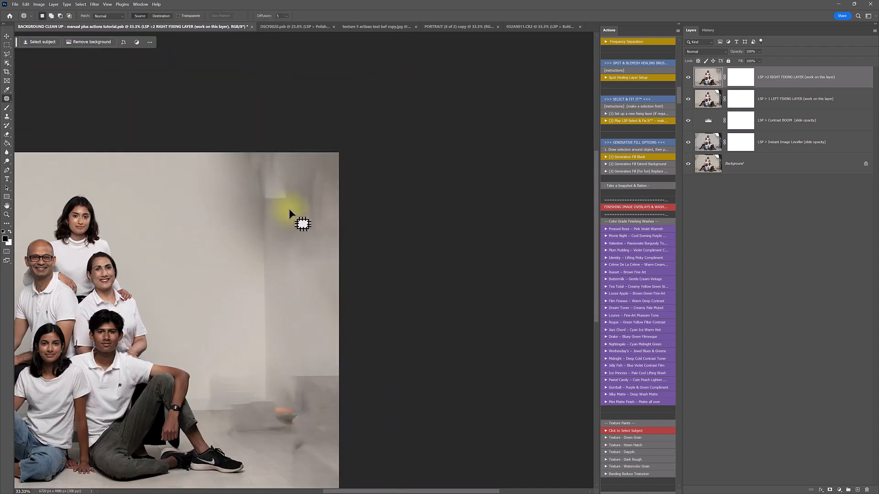
Cover blotchy areas at the wall's right edge and top with cleaner wall texture
{"action": "mouse_move", "coordinate": [353, 140]}
{"action": "left_mouse_down"}
{"action": "mouse_move", "coordinate": [353, 204]}
{"action": "mouse_move", "coordinate": [228, 237]}
{"action": "mouse_move", "coordinate": [347, 145]}
{"action": "left_mouse_up"}
{"action": "mouse_move", "coordinate": [315, 228]}
{"action": "left_mouse_down"}
{"action": "mouse_move", "coordinate": [212, 220]}
{"action": "mouse_move", "coordinate": [207, 229]}
{"action": "left_mouse_up"}
{"action": "left_click", "coordinate": [386, 265]}
{"action": "mouse_move", "coordinate": [343, 269]}
{"action": "left_mouse_down"}
{"action": "mouse_move", "coordinate": [326, 329]}
{"action": "mouse_move", "coordinate": [193, 221]}
{"action": "mouse_move", "coordinate": [342, 265]}
{"action": "left_mouse_up"}
{"action": "left_click", "coordinate": [290, 290]}
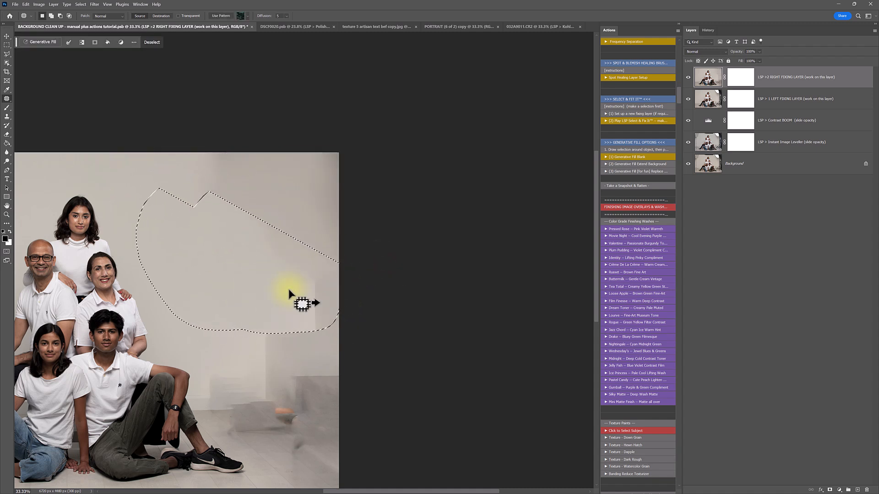
{"action": "left_click", "coordinate": [262, 180]}
{"action": "mouse_move", "coordinate": [278, 146]}
{"action": "left_mouse_down"}
{"action": "mouse_move", "coordinate": [278, 193]}
{"action": "mouse_move", "coordinate": [209, 154]}
{"action": "mouse_move", "coordinate": [231, 151]}
{"action": "left_mouse_up"}
{"action": "left_click_drag", "start_coordinate": [221, 200], "coordinate": [193, 227]}
{"action": "left_click", "coordinate": [296, 279]}
Patch the remaining blotches on the right and lower-right wall from nearby clean wall
{"action": "mouse_move", "coordinate": [323, 212]}
{"action": "left_mouse_down"}
{"action": "mouse_move", "coordinate": [323, 273]}
{"action": "mouse_move", "coordinate": [219, 241]}
{"action": "left_mouse_up"}
{"action": "left_click_drag", "start_coordinate": [267, 267], "coordinate": [213, 293]}
{"action": "left_click", "coordinate": [199, 208]}
{"action": "mouse_move", "coordinate": [326, 295]}
{"action": "left_mouse_down"}
{"action": "mouse_move", "coordinate": [333, 359]}
{"action": "mouse_move", "coordinate": [323, 337]}
{"action": "mouse_move", "coordinate": [218, 256]}
{"action": "left_mouse_up"}
{"action": "left_click", "coordinate": [356, 243]}
{"action": "mouse_move", "coordinate": [358, 294]}
{"action": "left_mouse_down"}
{"action": "mouse_move", "coordinate": [230, 338]}
{"action": "mouse_move", "coordinate": [289, 282]}
{"action": "left_mouse_up"}
{"action": "left_click_drag", "start_coordinate": [281, 296], "coordinate": [229, 305]}
{"action": "mouse_move", "coordinate": [363, 131]}
{"action": "left_mouse_down"}
{"action": "mouse_move", "coordinate": [293, 197]}
{"action": "mouse_move", "coordinate": [252, 144]}
{"action": "left_mouse_up"}
{"action": "left_click_drag", "start_coordinate": [299, 178], "coordinate": [250, 244]}
{"action": "left_click", "coordinate": [247, 243]}
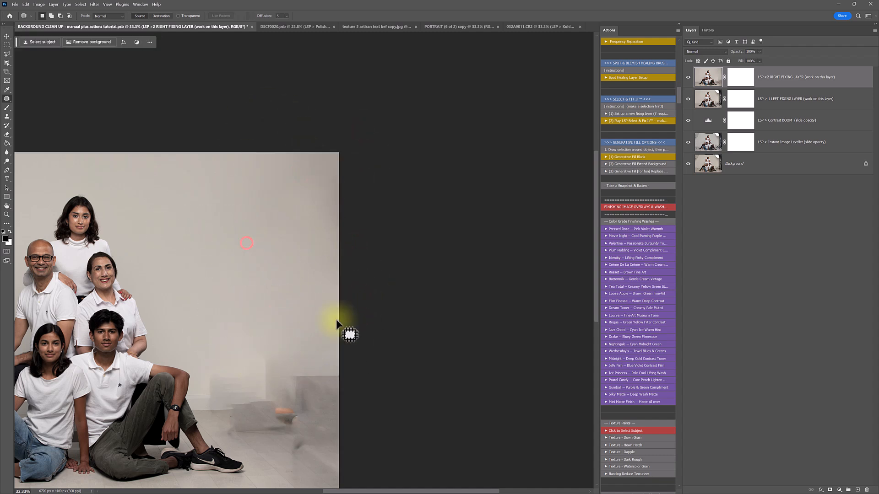
{"action": "scroll", "coordinate": [336, 319], "scroll_direction": "down", "scroll_amount": 7}
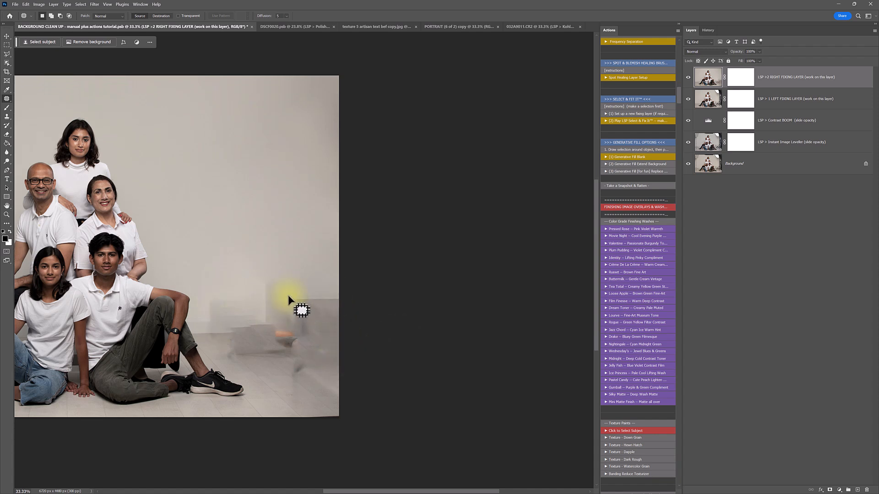
Patch the smudged area near the floor and scroll down
{"action": "left_click_drag", "start_coordinate": [345, 268], "coordinate": [330, 315]}
{"action": "mouse_move", "coordinate": [211, 319]}
{"action": "left_mouse_down"}
{"action": "mouse_move", "coordinate": [289, 308]}
{"action": "mouse_move", "coordinate": [285, 206]}
{"action": "left_mouse_up"}
{"action": "left_click", "coordinate": [314, 121]}
{"action": "scroll", "coordinate": [323, 349], "scroll_direction": "down", "scroll_amount": 2}
{"action": "scroll", "coordinate": [323, 350], "scroll_direction": "down", "scroll_amount": 2}
Zoom in on the right floor and toggle the top fixing layer to compare before and after
{"action": "key", "text": "z"}
{"action": "left_click_drag", "start_coordinate": [295, 339], "coordinate": [314, 362]}
{"action": "left_click", "coordinate": [688, 77]}
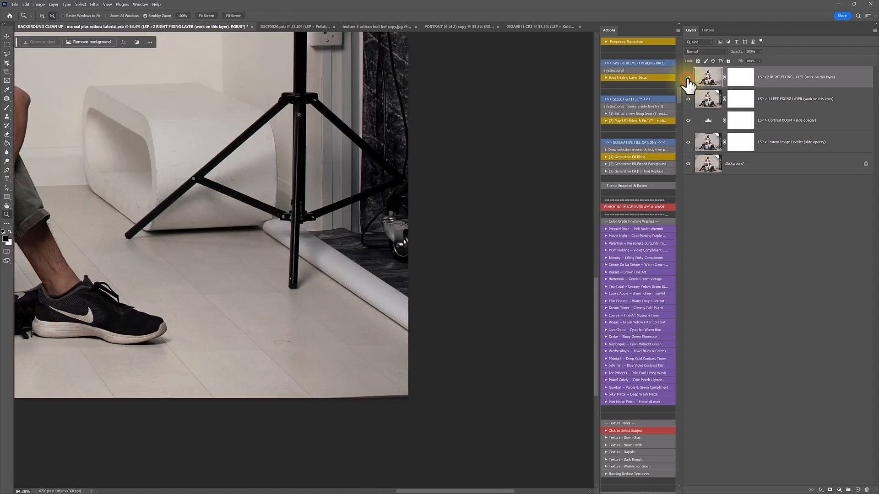
{"action": "left_click", "coordinate": [688, 78]}
{"action": "left_click", "coordinate": [688, 78]}
{"action": "left_click", "coordinate": [688, 77]}
{"action": "left_click_drag", "start_coordinate": [282, 305], "coordinate": [341, 352]}
{"action": "left_click", "coordinate": [688, 78]}
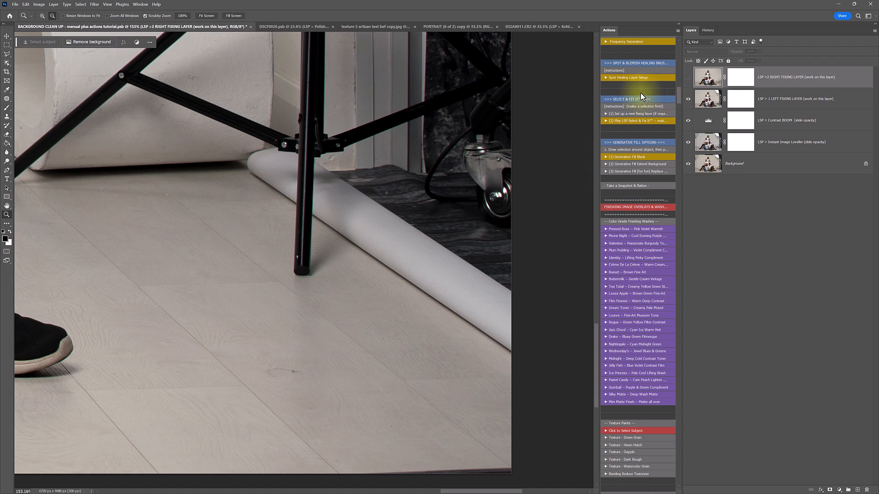
{"action": "left_click", "coordinate": [686, 78]}
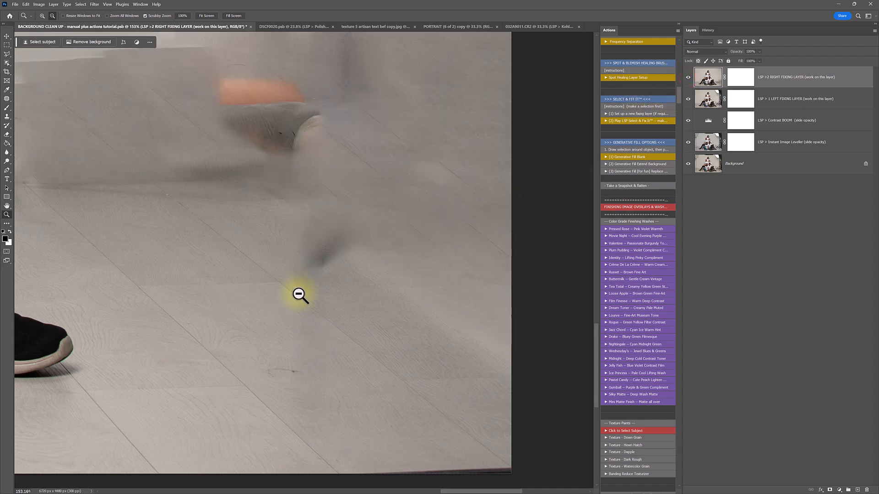
Patch small dark marks on the floor with clean floor
{"action": "key", "text": "j"}
{"action": "mouse_move", "coordinate": [307, 274]}
{"action": "left_mouse_down"}
{"action": "mouse_move", "coordinate": [293, 303]}
{"action": "mouse_move", "coordinate": [312, 292]}
{"action": "left_mouse_up"}
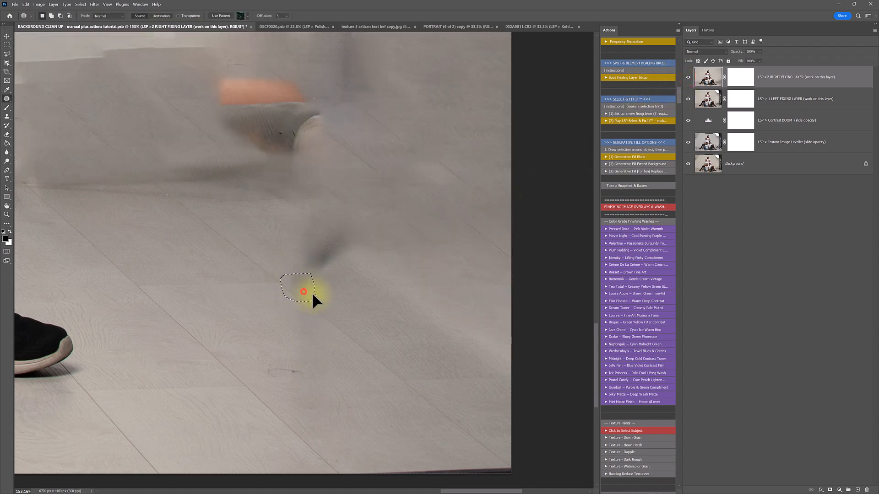
{"action": "mouse_move", "coordinate": [347, 326]}
{"action": "left_mouse_down"}
{"action": "mouse_move", "coordinate": [315, 315]}
{"action": "mouse_move", "coordinate": [332, 362]}
{"action": "left_mouse_up"}
{"action": "left_click", "coordinate": [382, 307]}
{"action": "left_click", "coordinate": [367, 372]}
Pan to the man's shoe and outline another floor mark there
{"action": "key", "text": "h"}
{"action": "left_click_drag", "start_coordinate": [255, 261], "coordinate": [416, 331]}
{"action": "key", "text": "j"}
{"action": "mouse_move", "coordinate": [252, 261]}
{"action": "left_mouse_down"}
{"action": "mouse_move", "coordinate": [331, 280]}
{"action": "mouse_move", "coordinate": [283, 283]}
{"action": "mouse_move", "coordinate": [280, 304]}
{"action": "mouse_move", "coordinate": [241, 278]}
{"action": "left_mouse_up"}
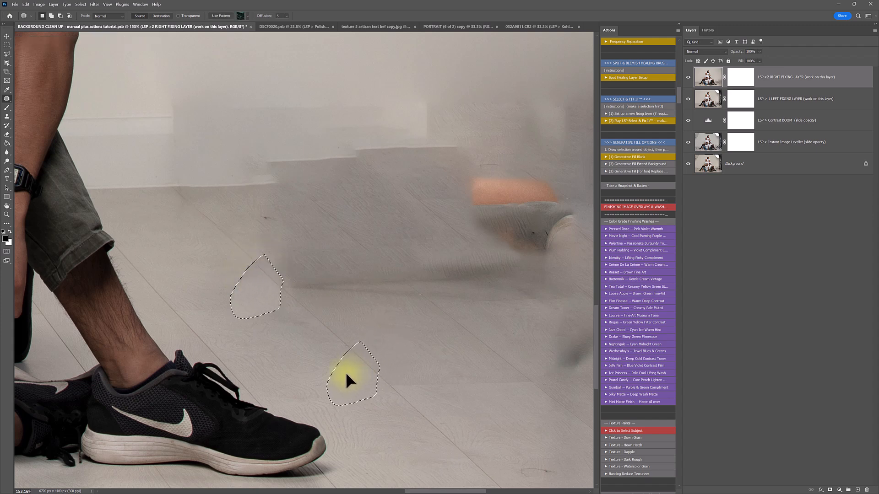
Patch the streak on the floor with nearby clean floor
{"action": "left_click", "coordinate": [391, 303]}
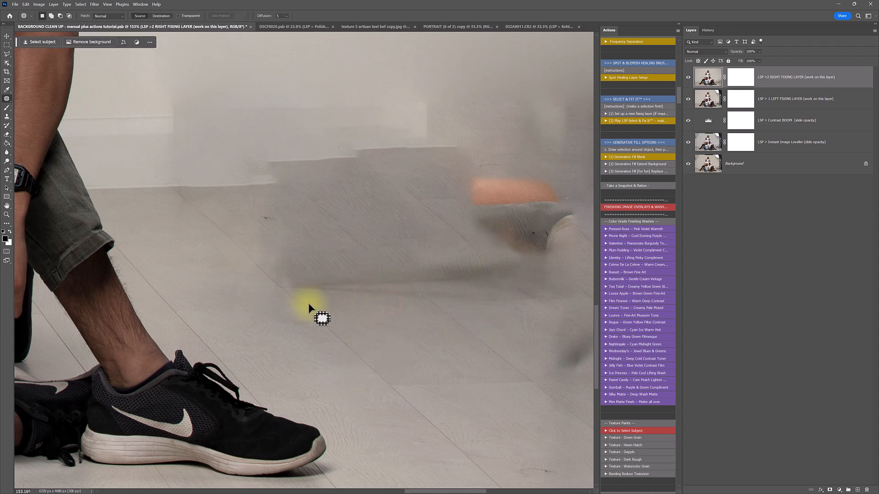
{"action": "scroll", "coordinate": [320, 302], "scroll_direction": "up", "scroll_amount": 1}
{"action": "left_click", "coordinate": [285, 289]}
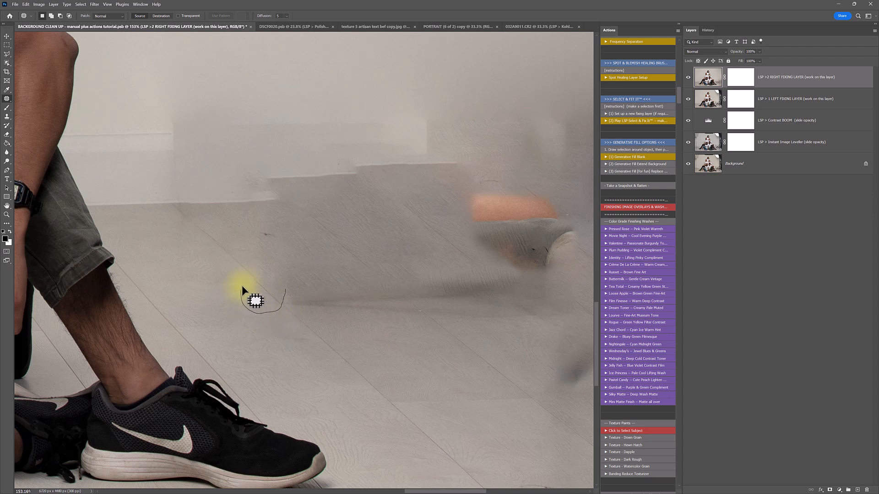
{"action": "left_click_drag", "start_coordinate": [251, 280], "coordinate": [297, 263]}
{"action": "left_click_drag", "start_coordinate": [272, 297], "coordinate": [268, 295]}
{"action": "left_click", "coordinate": [322, 247]}
Patch the streaky wall area and a small wall spot with clean wall to the left
{"action": "scroll", "coordinate": [198, 205], "scroll_direction": "up", "scroll_amount": 4}
{"action": "left_click_drag", "start_coordinate": [166, 163], "coordinate": [170, 201]}
{"action": "mouse_move", "coordinate": [173, 259]}
{"action": "left_mouse_down"}
{"action": "mouse_move", "coordinate": [287, 255]}
{"action": "mouse_move", "coordinate": [305, 163]}
{"action": "left_mouse_up"}
{"action": "left_click_drag", "start_coordinate": [290, 231], "coordinate": [199, 235]}
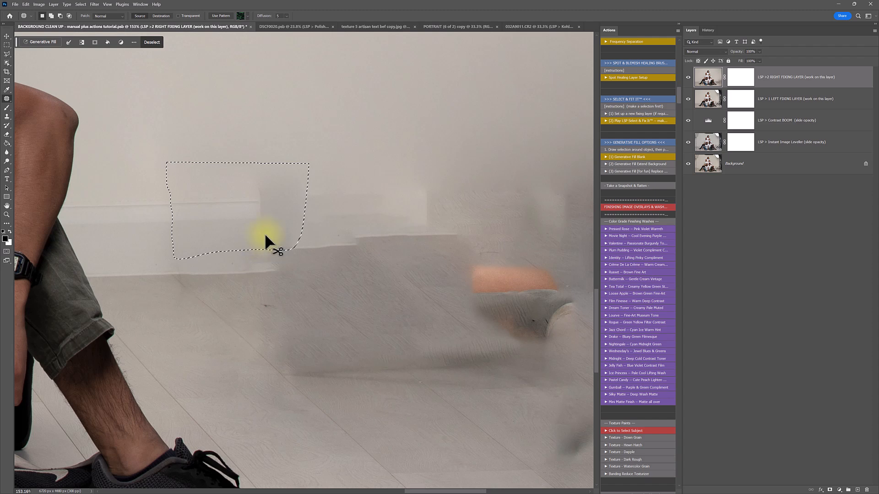
{"action": "mouse_move", "coordinate": [268, 232]}
{"action": "left_mouse_down"}
{"action": "mouse_move", "coordinate": [196, 234]}
{"action": "mouse_move", "coordinate": [184, 254]}
{"action": "mouse_move", "coordinate": [168, 231]}
{"action": "mouse_move", "coordinate": [184, 238]}
{"action": "left_mouse_up"}
{"action": "left_click", "coordinate": [208, 103]}
{"action": "mouse_move", "coordinate": [174, 248]}
{"action": "left_mouse_down"}
{"action": "mouse_move", "coordinate": [149, 247]}
{"action": "mouse_move", "coordinate": [177, 280]}
{"action": "mouse_move", "coordinate": [197, 265]}
{"action": "left_mouse_up"}
{"action": "left_click", "coordinate": [218, 238]}
{"action": "left_click", "coordinate": [199, 271]}
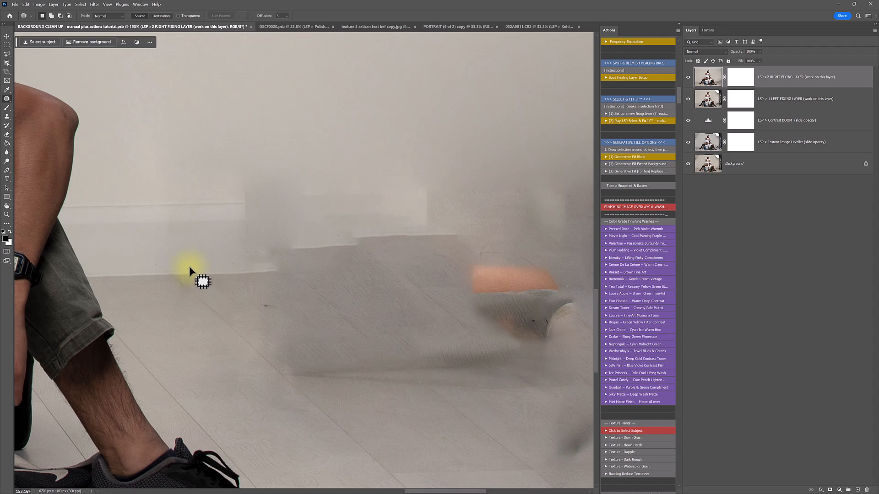
Patch the blurred wall area and the skirting board with clean sections
{"action": "left_click_drag", "start_coordinate": [176, 217], "coordinate": [176, 223]}
{"action": "mouse_move", "coordinate": [362, 168]}
{"action": "left_mouse_down"}
{"action": "mouse_move", "coordinate": [377, 178]}
{"action": "mouse_move", "coordinate": [313, 249]}
{"action": "mouse_move", "coordinate": [258, 265]}
{"action": "left_mouse_up"}
{"action": "mouse_move", "coordinate": [244, 216]}
{"action": "left_mouse_down"}
{"action": "mouse_move", "coordinate": [255, 173]}
{"action": "mouse_move", "coordinate": [274, 157]}
{"action": "left_mouse_up"}
{"action": "mouse_move", "coordinate": [309, 215]}
{"action": "left_mouse_down"}
{"action": "mouse_move", "coordinate": [169, 231]}
{"action": "mouse_move", "coordinate": [149, 231]}
{"action": "mouse_move", "coordinate": [152, 219]}
{"action": "left_mouse_up"}
{"action": "left_click", "coordinate": [225, 157]}
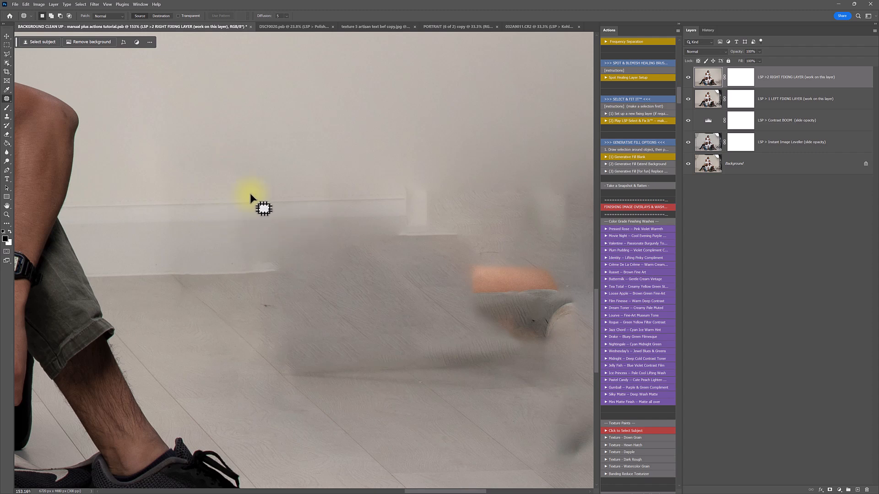
{"action": "mouse_move", "coordinate": [253, 194]}
{"action": "left_mouse_down"}
{"action": "mouse_move", "coordinate": [222, 257]}
{"action": "mouse_move", "coordinate": [228, 171]}
{"action": "left_mouse_up"}
{"action": "left_click_drag", "start_coordinate": [256, 244], "coordinate": [164, 246]}
{"action": "left_click", "coordinate": [268, 297]}
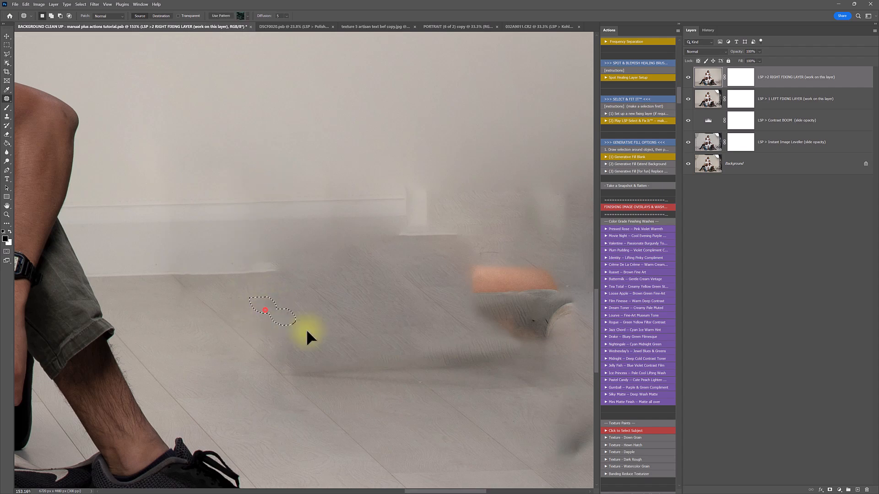
Marquee and patch the lower-right smudged rectangle and the right-wall smudge with clean wall above
{"action": "key", "text": "z"}
{"action": "left_click", "coordinate": [314, 373], "text": "alt"}
{"action": "left_click", "coordinate": [314, 373], "text": "alt"}
{"action": "left_click", "coordinate": [314, 373], "text": "alt"}
{"action": "left_click", "coordinate": [315, 373], "text": "alt"}
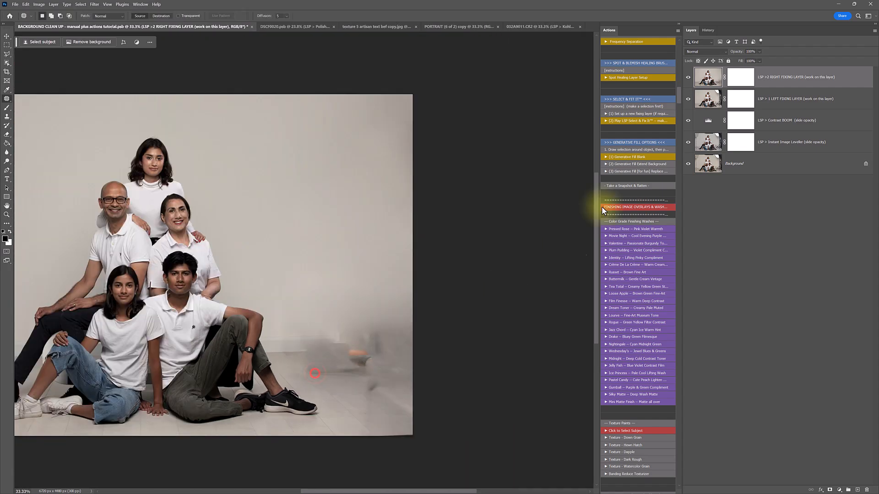
{"action": "left_click_drag", "start_coordinate": [291, 349], "coordinate": [318, 347]}
{"action": "key", "text": "m"}
{"action": "left_click_drag", "start_coordinate": [271, 278], "coordinate": [367, 330]}
{"action": "key", "text": "j"}
{"action": "left_click_drag", "start_coordinate": [310, 316], "coordinate": [368, 193]}
{"action": "mouse_move", "coordinate": [463, 248]}
{"action": "left_mouse_down"}
{"action": "mouse_move", "coordinate": [421, 347]}
{"action": "mouse_move", "coordinate": [383, 245]}
{"action": "mouse_move", "coordinate": [412, 206]}
{"action": "mouse_move", "coordinate": [476, 298]}
{"action": "left_mouse_up"}
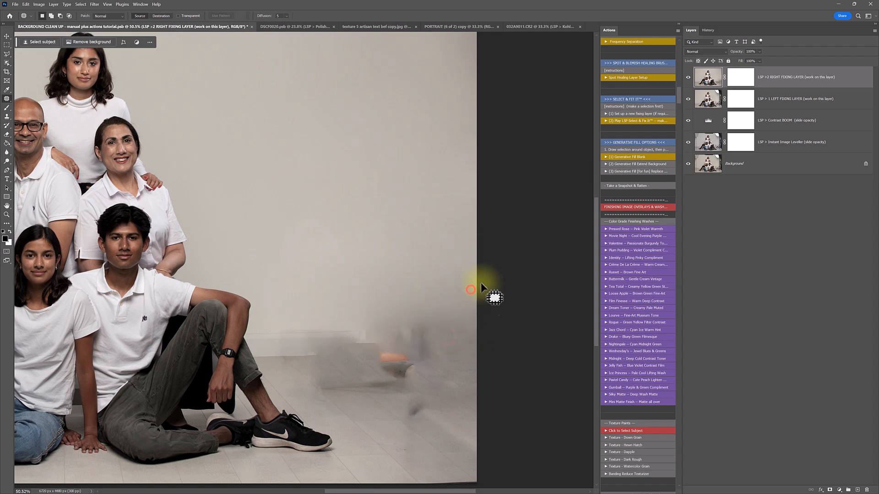
{"action": "mouse_move", "coordinate": [453, 333]}
{"action": "left_mouse_down"}
{"action": "mouse_move", "coordinate": [441, 196]}
{"action": "mouse_move", "coordinate": [453, 172]}
{"action": "left_mouse_up"}
{"action": "key", "text": "ctrl+d"}
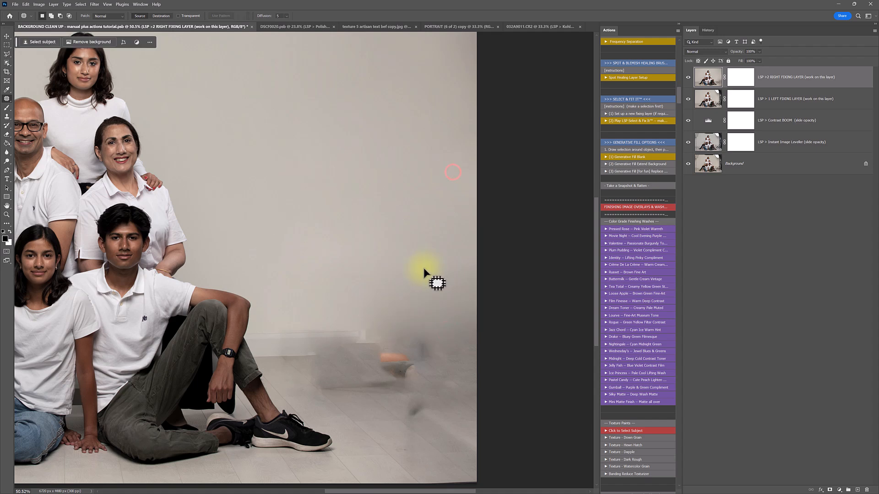
Set the Clone Stamp to 2874 px, 0% hardness, and clone clean wall over the dark figure
{"action": "key", "text": "s"}
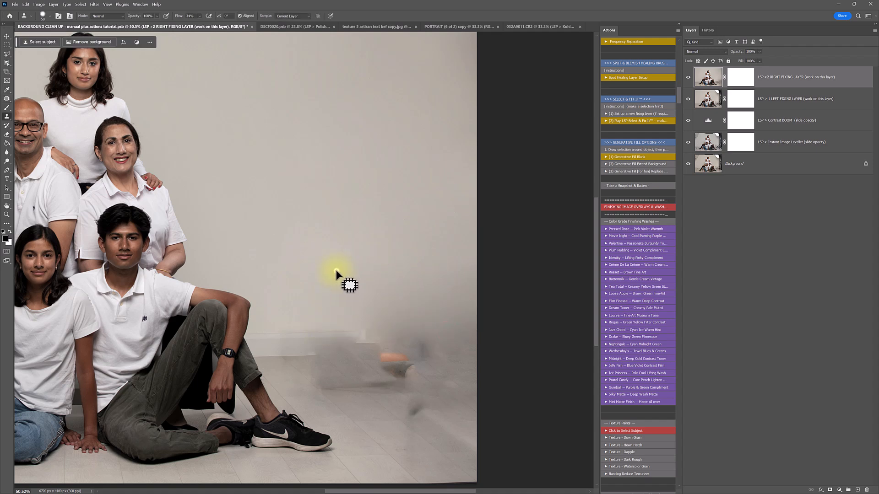
{"action": "right_click", "coordinate": [337, 271]}
{"action": "left_click", "coordinate": [414, 288]}
{"action": "left_click_drag", "start_coordinate": [394, 304], "coordinate": [371, 304]}
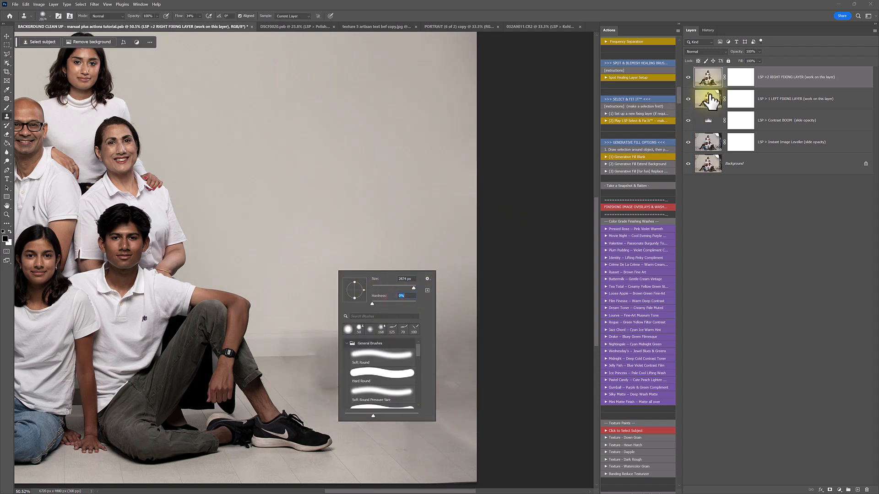
{"action": "left_click", "coordinate": [708, 80]}
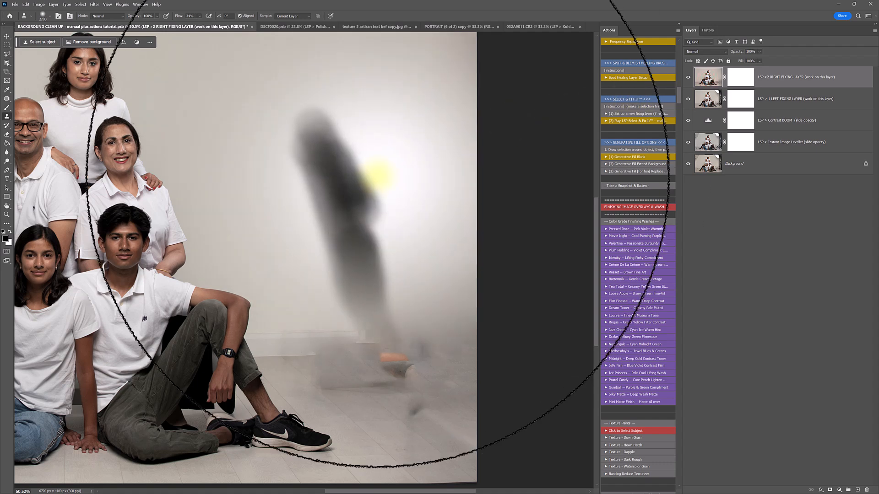
{"action": "mouse_move", "coordinate": [378, 175]}
{"action": "left_mouse_down"}
{"action": "mouse_move", "coordinate": [353, 186]}
{"action": "mouse_move", "coordinate": [392, 229]}
{"action": "mouse_move", "coordinate": [418, 281]}
{"action": "mouse_move", "coordinate": [421, 266]}
{"action": "left_mouse_up"}
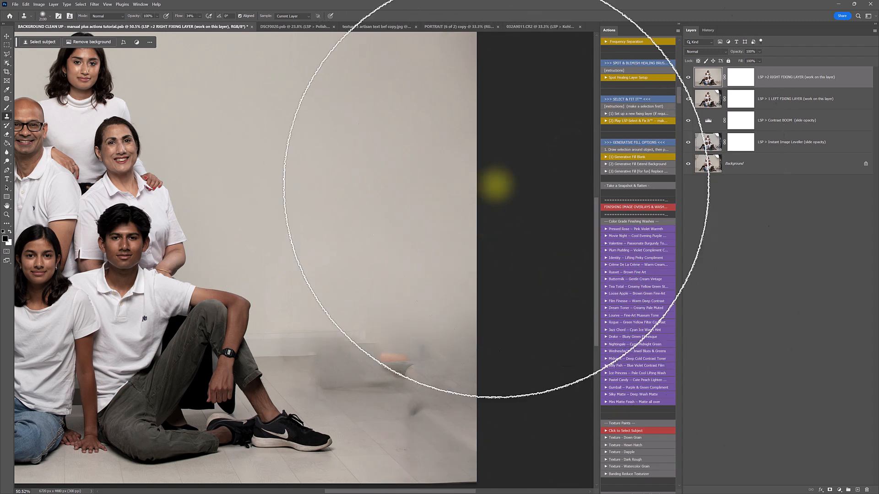
{"action": "key", "text": "z"}
{"action": "left_click", "coordinate": [364, 295], "text": "alt"}
Select the clean left strip plus the floor by the shoe and copy it to Layer 1
{"action": "left_click", "coordinate": [364, 295], "text": "alt"}
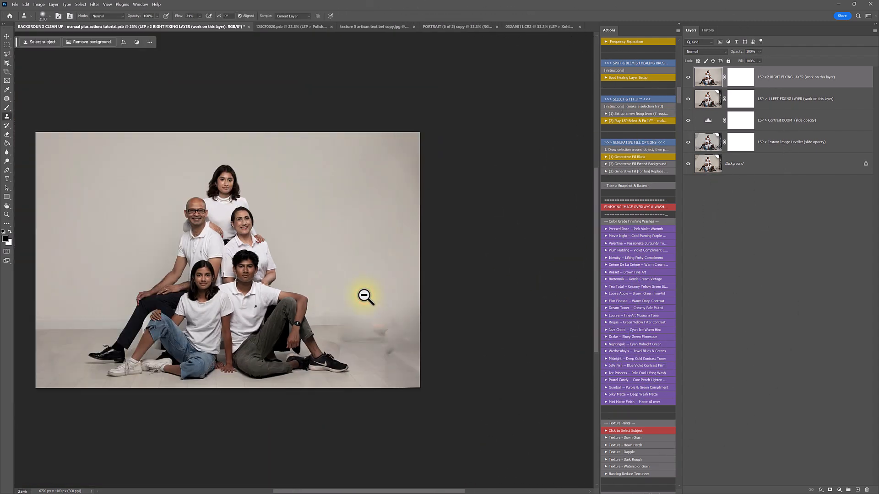
{"action": "key", "text": "h"}
{"action": "left_click_drag", "start_coordinate": [344, 304], "coordinate": [392, 328]}
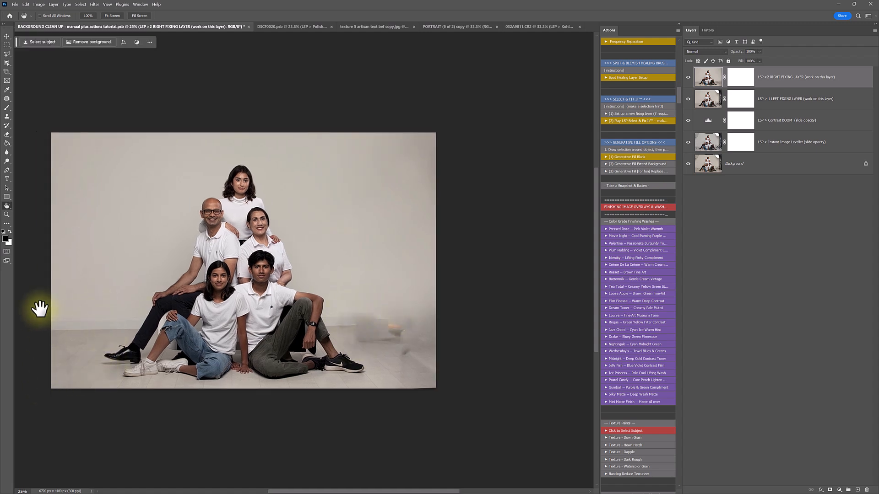
{"action": "key", "text": "m"}
{"action": "left_click_drag", "start_coordinate": [39, 121], "coordinate": [102, 428]}
{"action": "key", "text": "shift"}
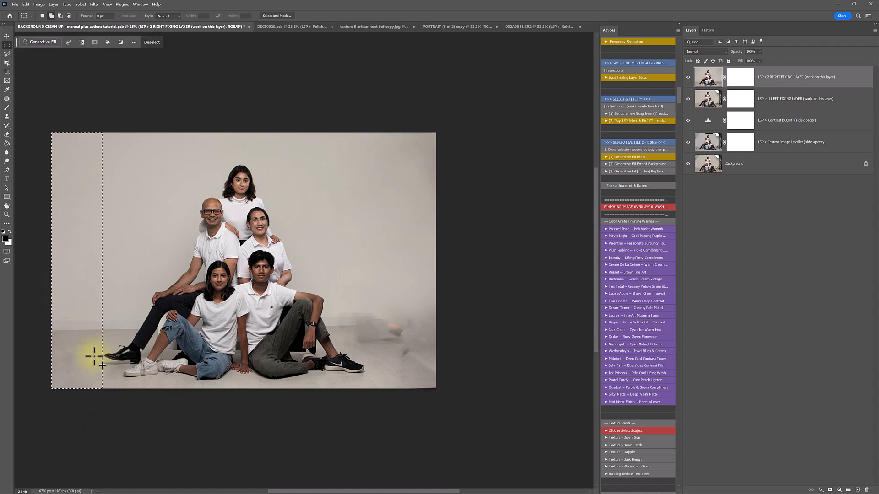
{"action": "key", "text": "shift"}
{"action": "left_click_drag", "start_coordinate": [94, 362], "coordinate": [119, 338]}
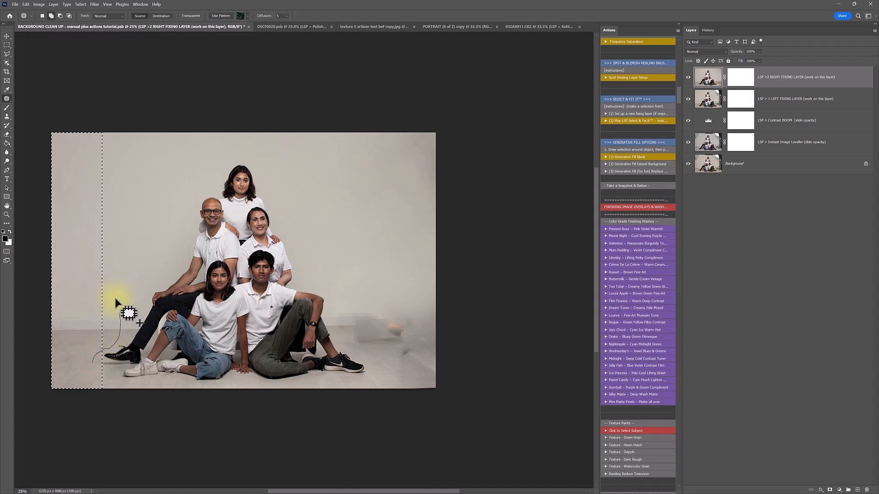
{"action": "mouse_move", "coordinate": [86, 241]}
{"action": "left_mouse_down"}
{"action": "mouse_move", "coordinate": [96, 368]}
{"action": "mouse_move", "coordinate": [112, 369]}
{"action": "mouse_move", "coordinate": [116, 388]}
{"action": "left_mouse_up"}
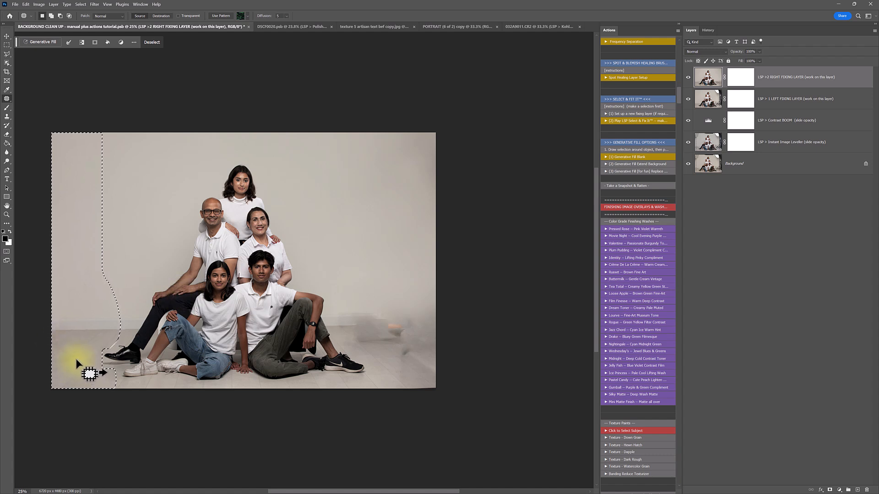
{"action": "key", "text": "ctrl+j"}
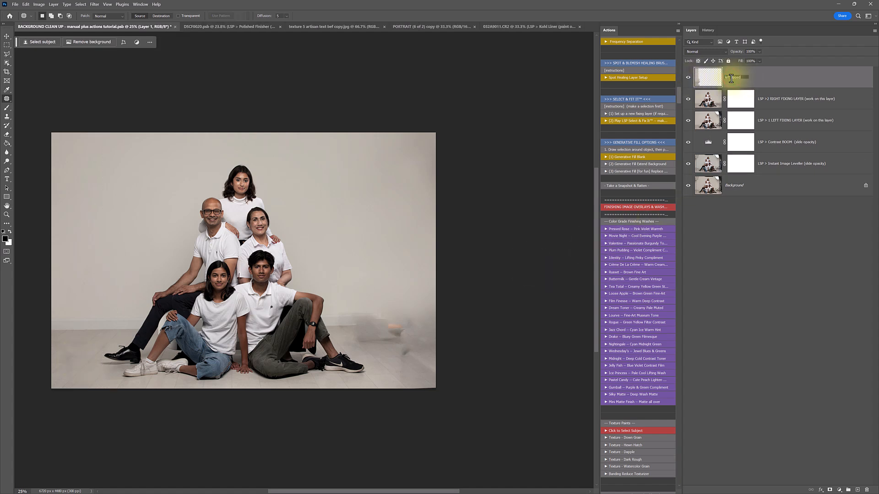
Name the layer 'left flipped to right', flip it horizontally and move it to the right edge
{"action": "type", "text": "ight"}
{"action": "key", "text": "Return"}
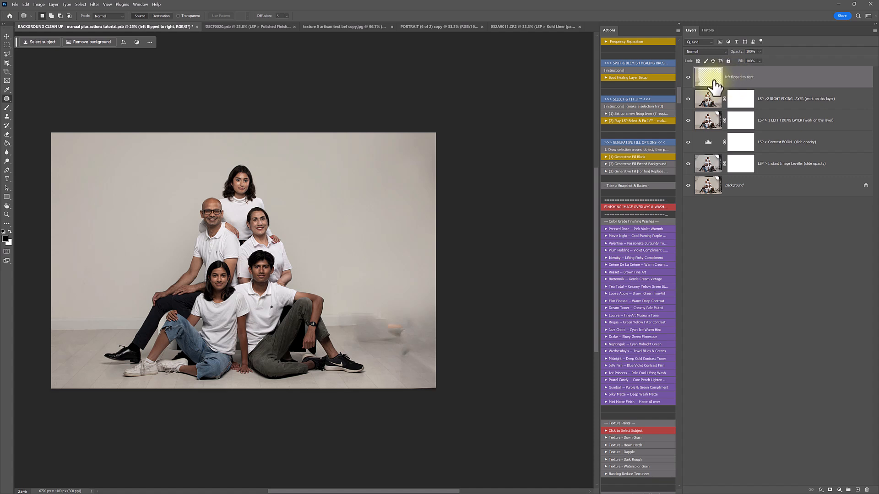
{"action": "key", "text": "ctrl+t"}
{"action": "right_click", "coordinate": [95, 227]}
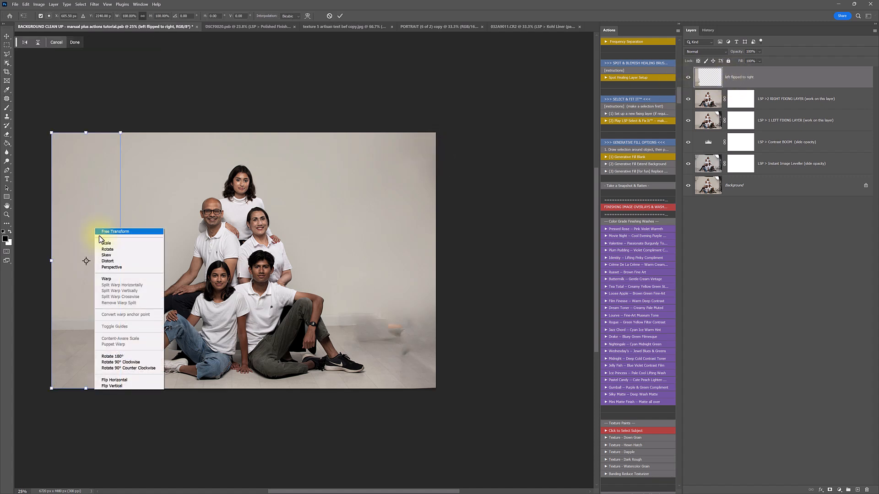
{"action": "left_click", "coordinate": [144, 379]}
{"action": "left_click_drag", "start_coordinate": [101, 356], "coordinate": [389, 356]}
{"action": "key", "text": "Return"}
{"action": "key", "text": "z"}
{"action": "left_click_drag", "start_coordinate": [402, 382], "coordinate": [418, 400]}
Shift the mirrored strip slightly and rotate it to match the floor angle
{"action": "key", "text": "v"}
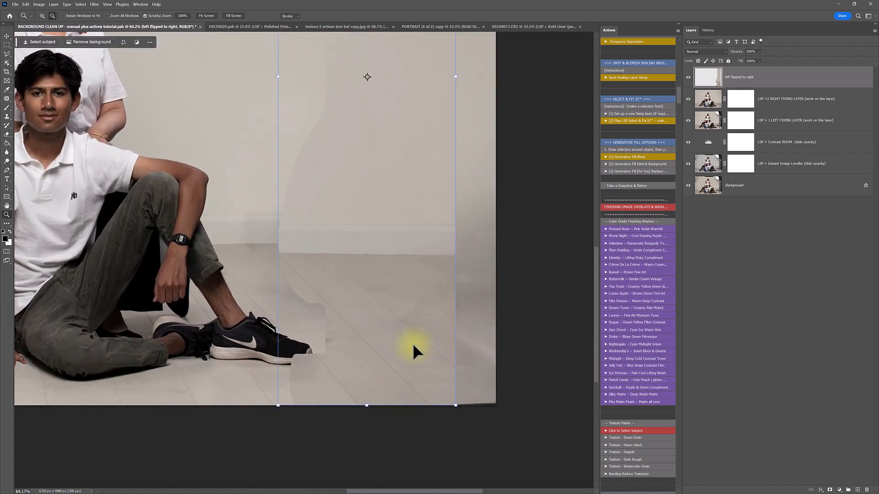
{"action": "key", "text": "ctrl+t"}
{"action": "left_click_drag", "start_coordinate": [422, 353], "coordinate": [413, 348]}
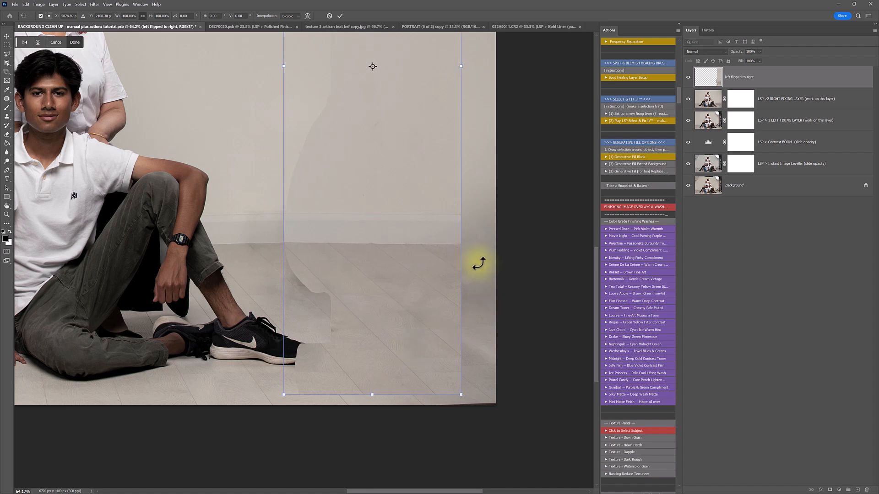
{"action": "right_click", "coordinate": [450, 246]}
{"action": "left_click", "coordinate": [462, 281]}
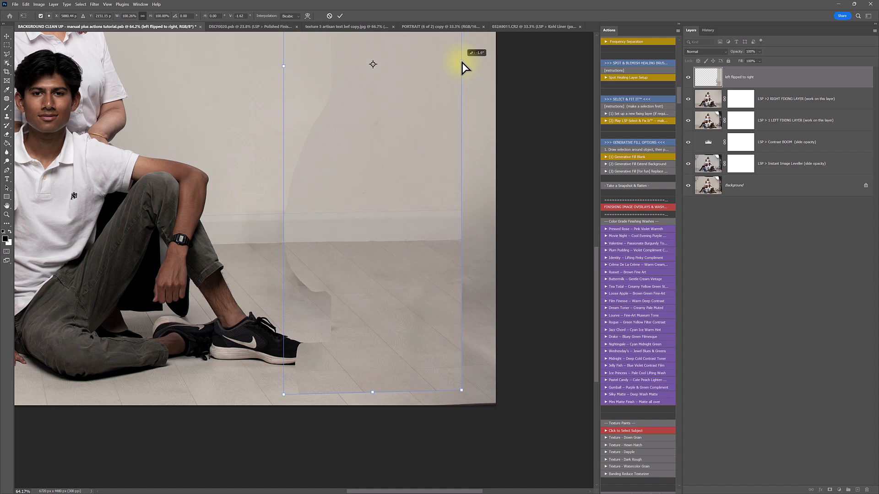
{"action": "left_click_drag", "start_coordinate": [462, 67], "coordinate": [462, 67]}
Lower the strip to 55% opacity and skew its bottom so the floorboards align, then commit
{"action": "right_click", "coordinate": [371, 256]}
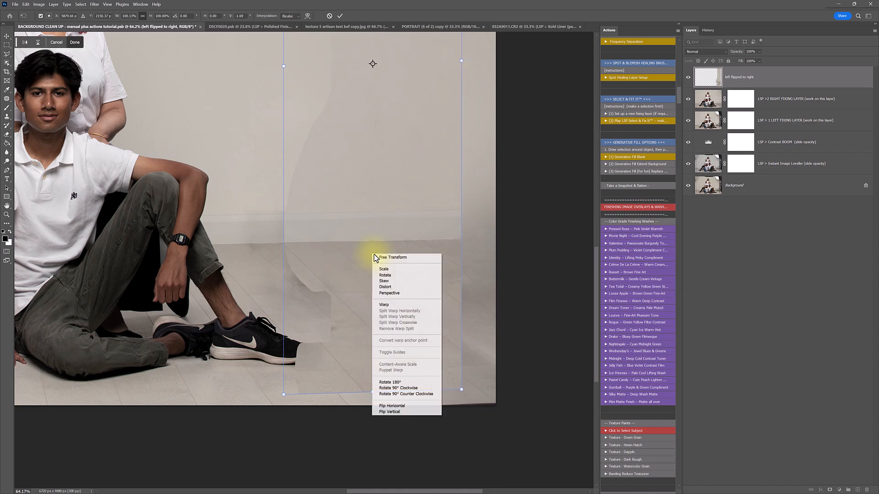
{"action": "left_click", "coordinate": [392, 281]}
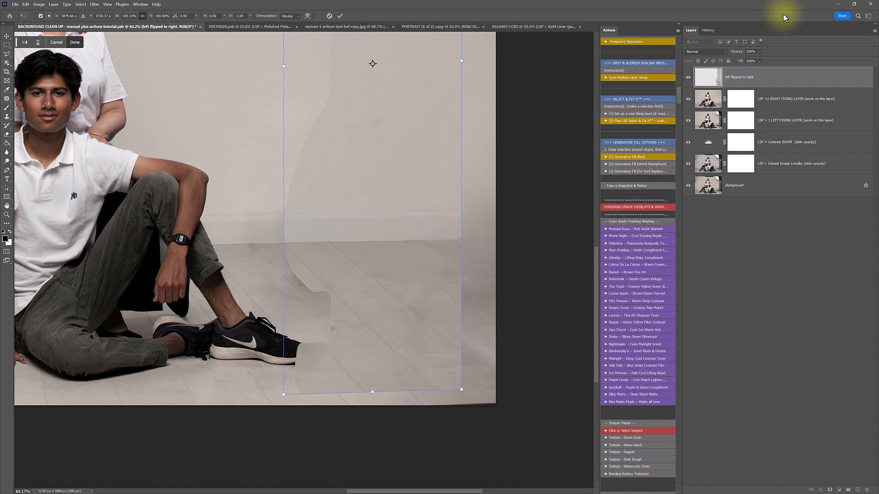
{"action": "left_click_drag", "start_coordinate": [771, 60], "coordinate": [765, 60]}
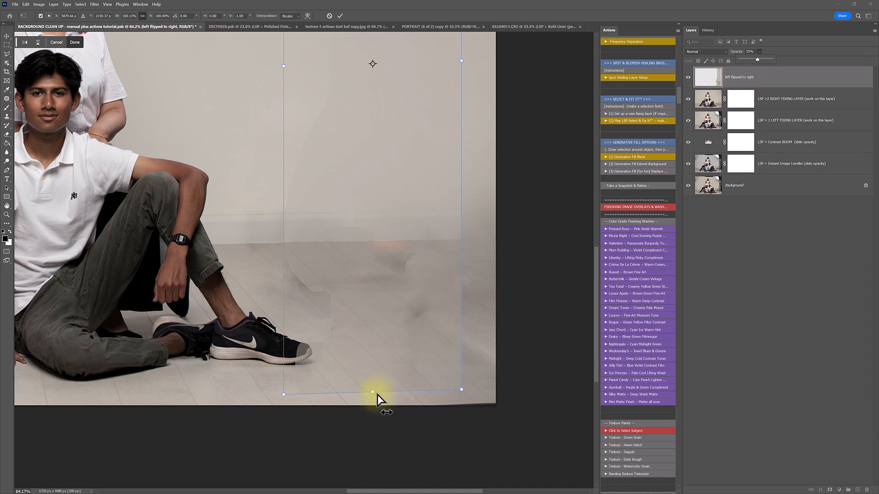
{"action": "left_click_drag", "start_coordinate": [373, 393], "coordinate": [369, 372]}
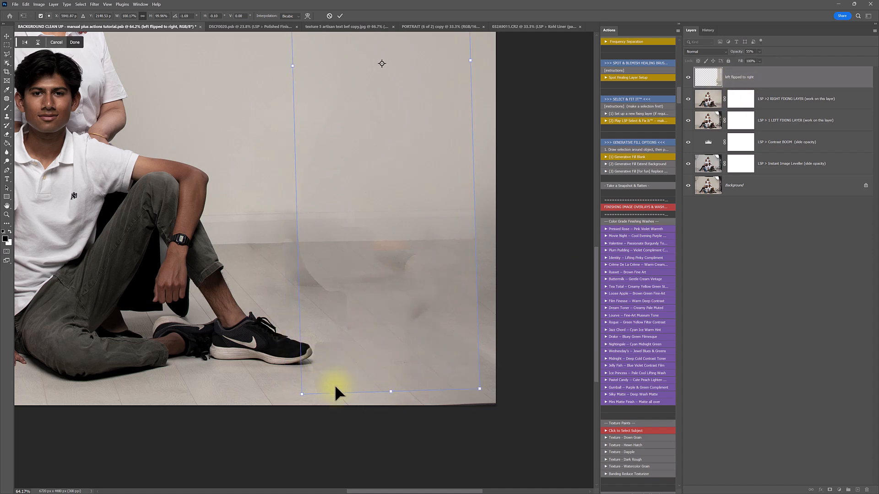
{"action": "left_click_drag", "start_coordinate": [390, 396], "coordinate": [427, 375]}
{"action": "right_click", "coordinate": [437, 238]}
{"action": "left_click", "coordinate": [435, 211]}
{"action": "right_click", "coordinate": [435, 212]}
{"action": "left_click", "coordinate": [452, 185]}
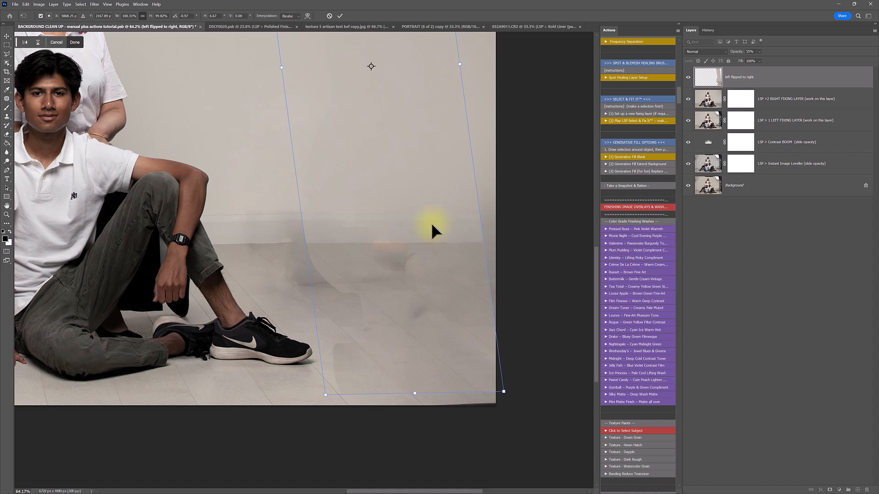
{"action": "left_click_drag", "start_coordinate": [409, 355], "coordinate": [409, 357]}
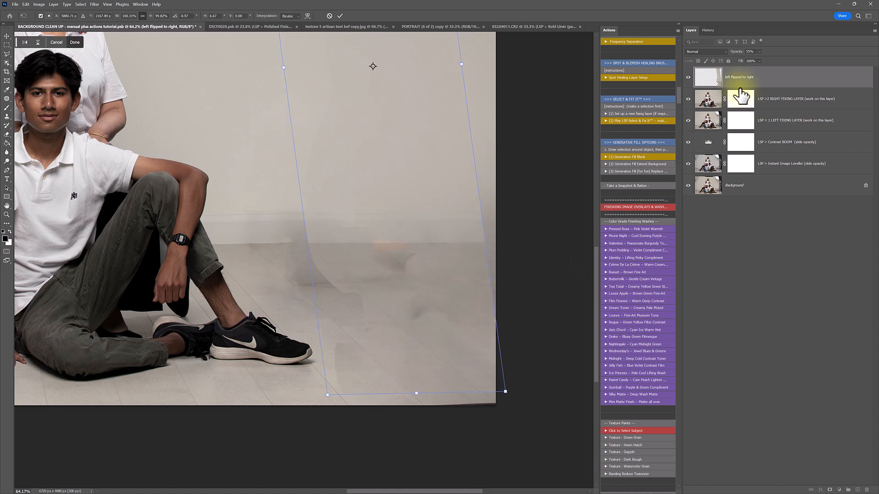
{"action": "left_click", "coordinate": [759, 52]}
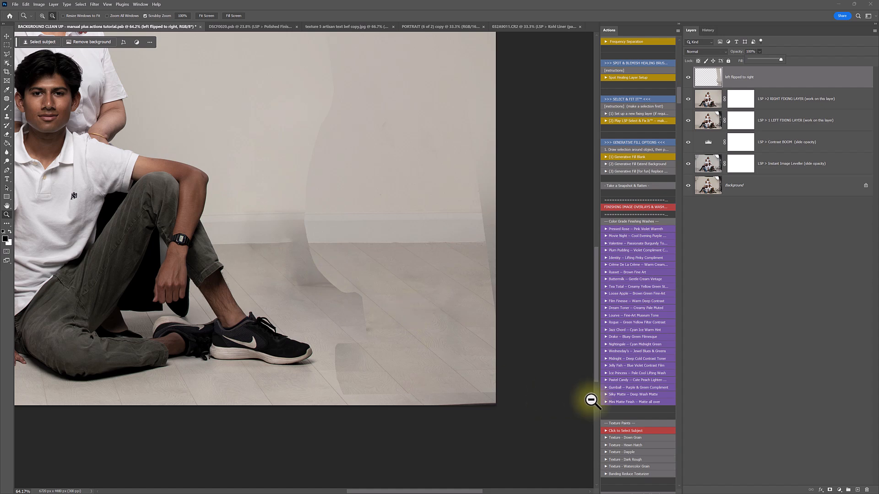
Add a layer mask to the strip and paint black along its hard edges and wall seam
{"action": "left_click", "coordinate": [831, 490]}
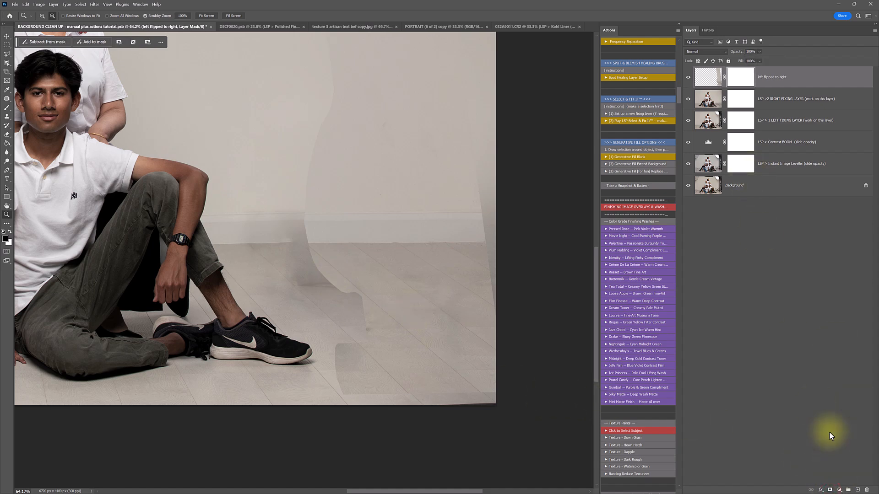
{"action": "key", "text": "b"}
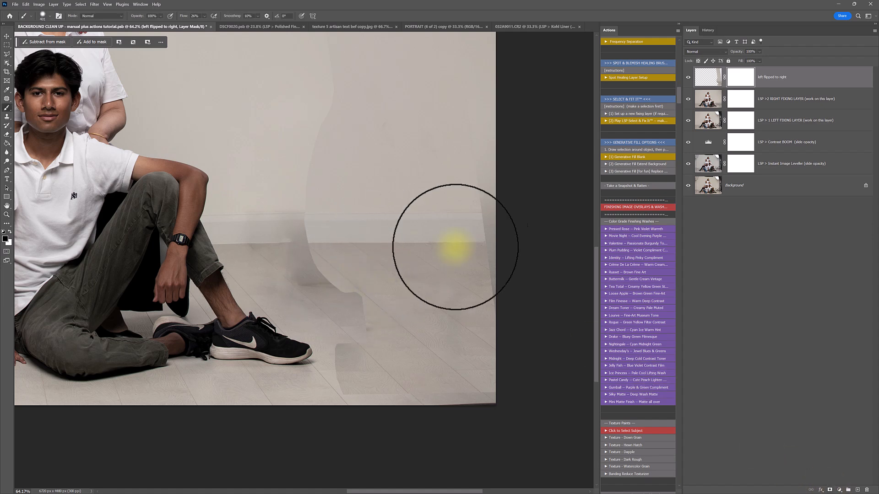
{"action": "left_click", "coordinate": [488, 237]}
{"action": "left_click", "coordinate": [495, 251]}
{"action": "left_click", "coordinate": [506, 263]}
{"action": "left_click", "coordinate": [513, 294]}
{"action": "left_click_drag", "start_coordinate": [516, 207], "coordinate": [496, 163]}
{"action": "mouse_move", "coordinate": [334, 92]}
{"action": "left_mouse_down"}
{"action": "mouse_move", "coordinate": [312, 138]}
{"action": "mouse_move", "coordinate": [323, 100]}
{"action": "left_mouse_up"}
{"action": "scroll", "coordinate": [338, 105], "scroll_direction": "up", "scroll_amount": 5}
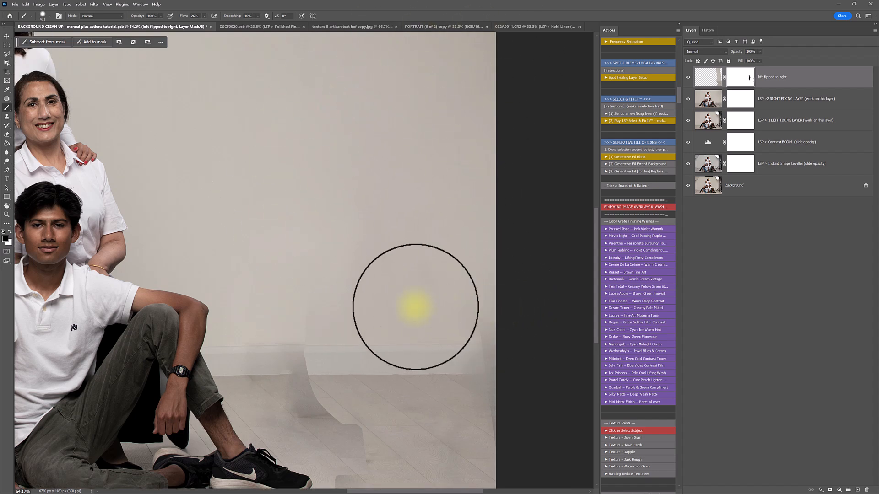
{"action": "mouse_move", "coordinate": [480, 290]}
{"action": "left_mouse_down"}
{"action": "mouse_move", "coordinate": [497, 306]}
{"action": "mouse_move", "coordinate": [487, 313]}
{"action": "mouse_move", "coordinate": [508, 308]}
{"action": "mouse_move", "coordinate": [485, 319]}
{"action": "left_mouse_up"}
Enlarge the mask brush to 1102 px and zoom in on the floor by the shoe
{"action": "left_click", "coordinate": [355, 192], "text": "alt"}
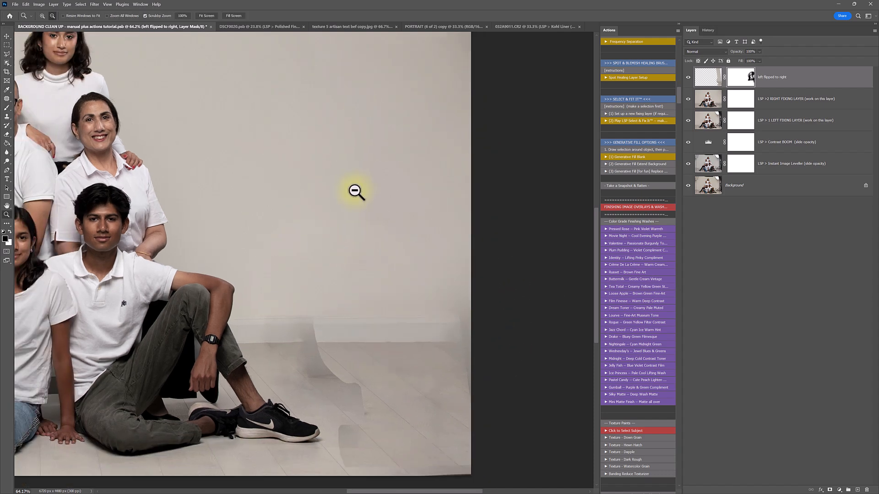
{"action": "left_click", "coordinate": [356, 192], "text": "alt"}
{"action": "scroll", "coordinate": [357, 190], "scroll_direction": "up", "scroll_amount": 2}
{"action": "right_click", "coordinate": [360, 181]}
{"action": "left_click_drag", "start_coordinate": [432, 198], "coordinate": [393, 211]}
{"action": "left_click", "coordinate": [340, 184]}
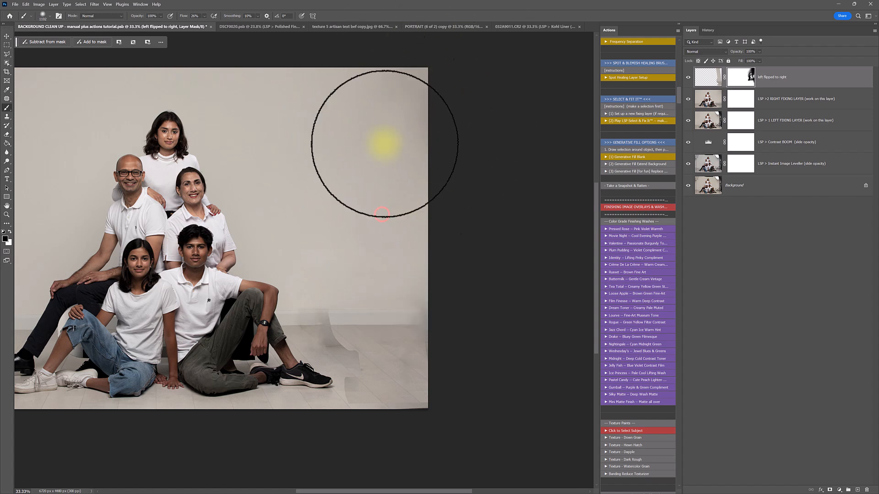
{"action": "key", "text": "z"}
{"action": "left_click_drag", "start_coordinate": [337, 363], "coordinate": [357, 383]}
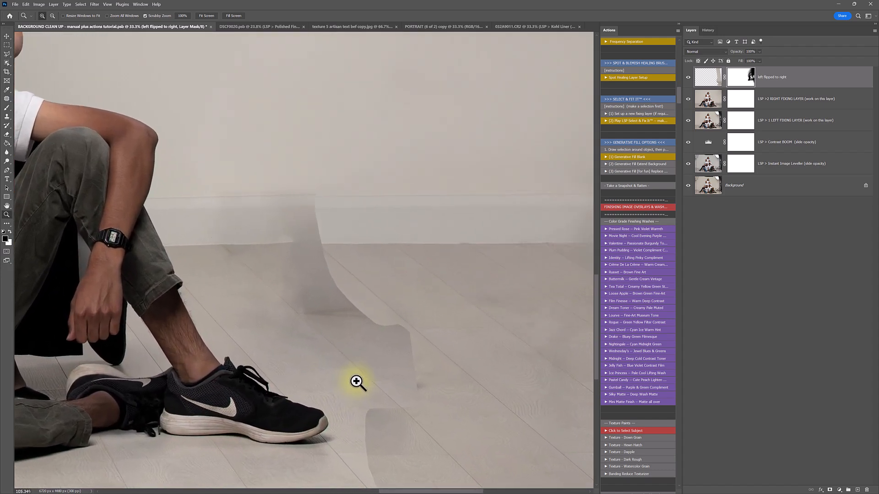
With a 143 px brush, paint out the floor seam and grey smudge on the mask
{"action": "key", "text": "b"}
{"action": "right_click", "coordinate": [392, 304]}
{"action": "left_click_drag", "start_coordinate": [464, 321], "coordinate": [450, 322]}
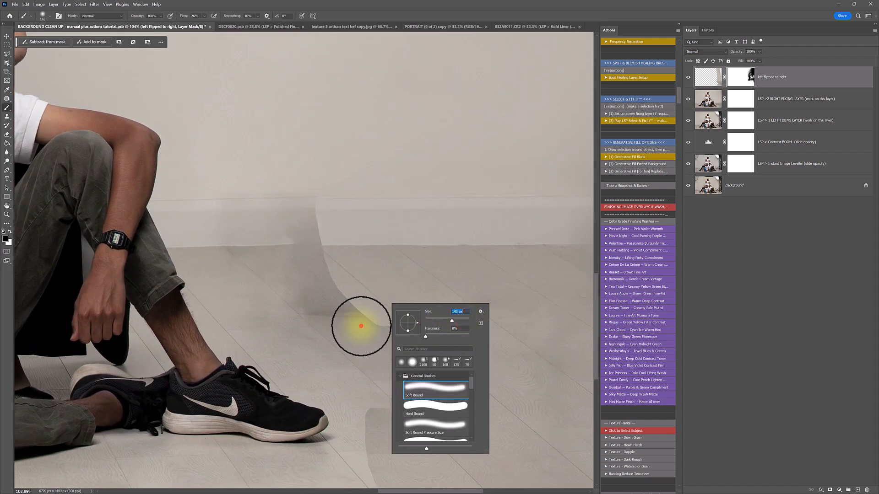
{"action": "left_click", "coordinate": [381, 329]}
{"action": "mouse_move", "coordinate": [387, 333]}
{"action": "left_mouse_down"}
{"action": "mouse_move", "coordinate": [373, 328]}
{"action": "mouse_move", "coordinate": [387, 342]}
{"action": "mouse_move", "coordinate": [386, 328]}
{"action": "mouse_move", "coordinate": [318, 271]}
{"action": "mouse_move", "coordinate": [367, 308]}
{"action": "mouse_move", "coordinate": [410, 372]}
{"action": "mouse_move", "coordinate": [318, 282]}
{"action": "mouse_move", "coordinate": [304, 202]}
{"action": "mouse_move", "coordinate": [304, 235]}
{"action": "mouse_move", "coordinate": [344, 231]}
{"action": "mouse_move", "coordinate": [247, 232]}
{"action": "mouse_move", "coordinate": [307, 200]}
{"action": "mouse_move", "coordinate": [291, 230]}
{"action": "mouse_move", "coordinate": [242, 236]}
{"action": "left_mouse_up"}
{"action": "key", "text": "space"}
{"action": "left_click_drag", "start_coordinate": [352, 334], "coordinate": [306, 174]}
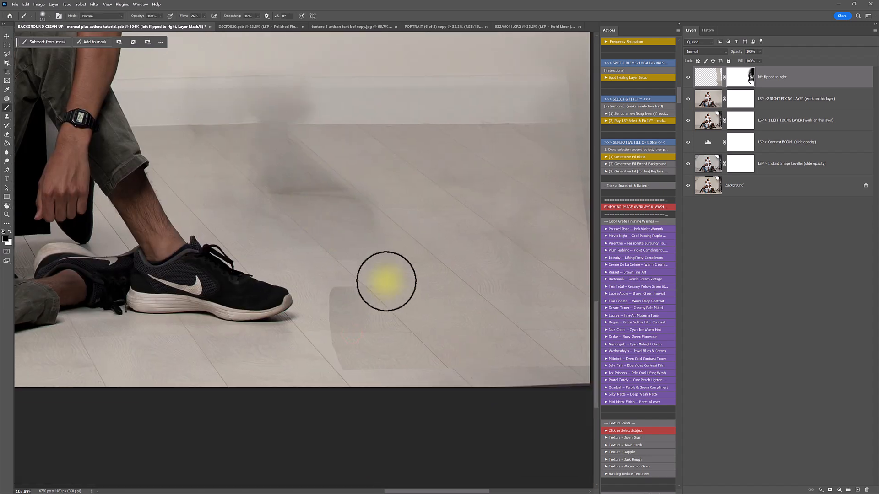
{"action": "mouse_move", "coordinate": [350, 382]}
{"action": "left_mouse_down"}
{"action": "mouse_move", "coordinate": [335, 335]}
{"action": "mouse_move", "coordinate": [425, 348]}
{"action": "mouse_move", "coordinate": [355, 354]}
{"action": "mouse_move", "coordinate": [401, 367]}
{"action": "mouse_move", "coordinate": [427, 360]}
{"action": "mouse_move", "coordinate": [426, 334]}
{"action": "mouse_move", "coordinate": [371, 293]}
{"action": "mouse_move", "coordinate": [427, 344]}
{"action": "mouse_move", "coordinate": [328, 260]}
{"action": "mouse_move", "coordinate": [429, 354]}
{"action": "mouse_move", "coordinate": [331, 302]}
{"action": "mouse_move", "coordinate": [360, 372]}
{"action": "mouse_move", "coordinate": [328, 341]}
{"action": "mouse_move", "coordinate": [393, 272]}
{"action": "mouse_move", "coordinate": [287, 185]}
{"action": "mouse_move", "coordinate": [366, 233]}
{"action": "mouse_move", "coordinate": [312, 179]}
{"action": "mouse_move", "coordinate": [351, 233]}
{"action": "mouse_move", "coordinate": [303, 208]}
{"action": "left_mouse_up"}
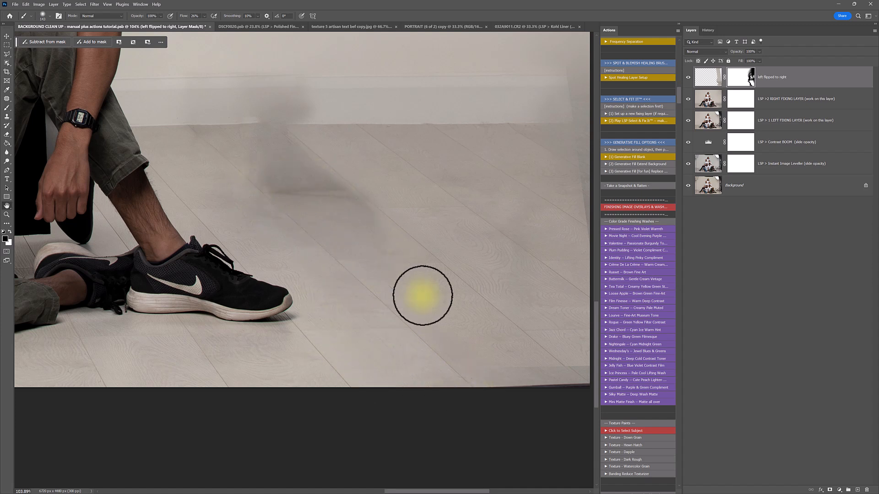
Blend the mask along the floor's right edge with a 354 px brush and compare visibility
{"action": "left_click_drag", "start_coordinate": [421, 294], "coordinate": [328, 259]}
{"action": "mouse_move", "coordinate": [402, 328]}
{"action": "left_mouse_down"}
{"action": "mouse_move", "coordinate": [486, 341]}
{"action": "mouse_move", "coordinate": [475, 336]}
{"action": "mouse_move", "coordinate": [507, 351]}
{"action": "mouse_move", "coordinate": [494, 313]}
{"action": "mouse_move", "coordinate": [476, 327]}
{"action": "mouse_move", "coordinate": [437, 317]}
{"action": "mouse_move", "coordinate": [490, 125]}
{"action": "left_mouse_up"}
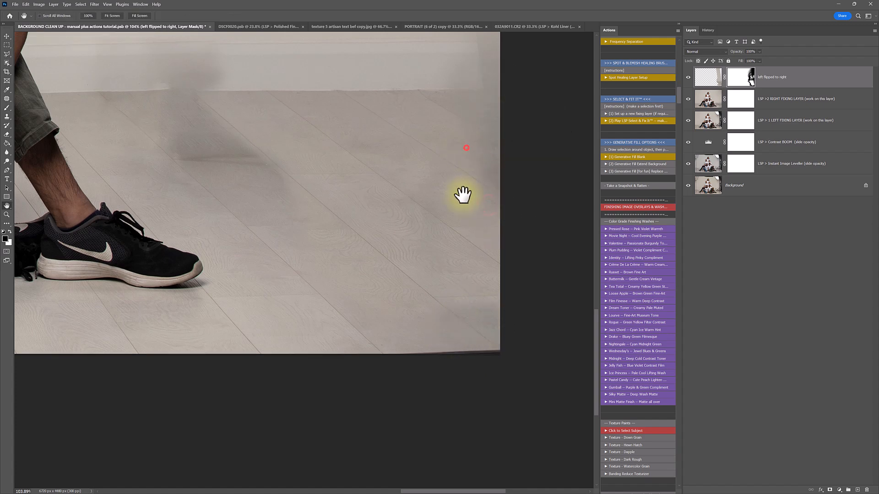
{"action": "left_click_drag", "start_coordinate": [436, 146], "coordinate": [447, 224]}
{"action": "right_click", "coordinate": [447, 224]}
{"action": "left_click_drag", "start_coordinate": [509, 243], "coordinate": [519, 243]}
{"action": "mouse_move", "coordinate": [489, 153]}
{"action": "left_mouse_down"}
{"action": "mouse_move", "coordinate": [498, 199]}
{"action": "mouse_move", "coordinate": [530, 131]}
{"action": "mouse_move", "coordinate": [520, 131]}
{"action": "mouse_move", "coordinate": [516, 104]}
{"action": "mouse_move", "coordinate": [504, 110]}
{"action": "mouse_move", "coordinate": [588, 122]}
{"action": "mouse_move", "coordinate": [518, 163]}
{"action": "mouse_move", "coordinate": [513, 176]}
{"action": "mouse_move", "coordinate": [580, 180]}
{"action": "mouse_move", "coordinate": [335, 243]}
{"action": "mouse_move", "coordinate": [209, 243]}
{"action": "mouse_move", "coordinate": [180, 182]}
{"action": "mouse_move", "coordinate": [203, 271]}
{"action": "mouse_move", "coordinate": [308, 327]}
{"action": "left_mouse_up"}
{"action": "left_click", "coordinate": [662, 174]}
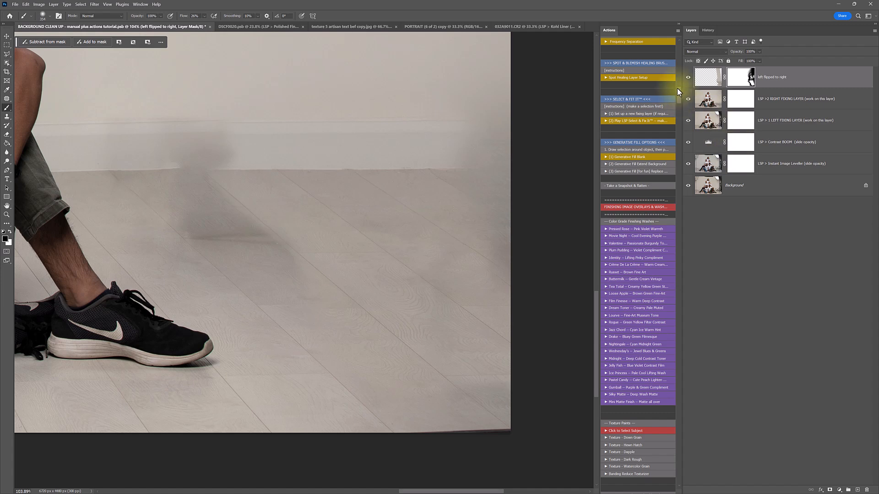
{"action": "left_click", "coordinate": [688, 78]}
{"action": "left_click", "coordinate": [687, 78]}
{"action": "left_click", "coordinate": [688, 78]}
{"action": "left_click", "coordinate": [688, 78]}
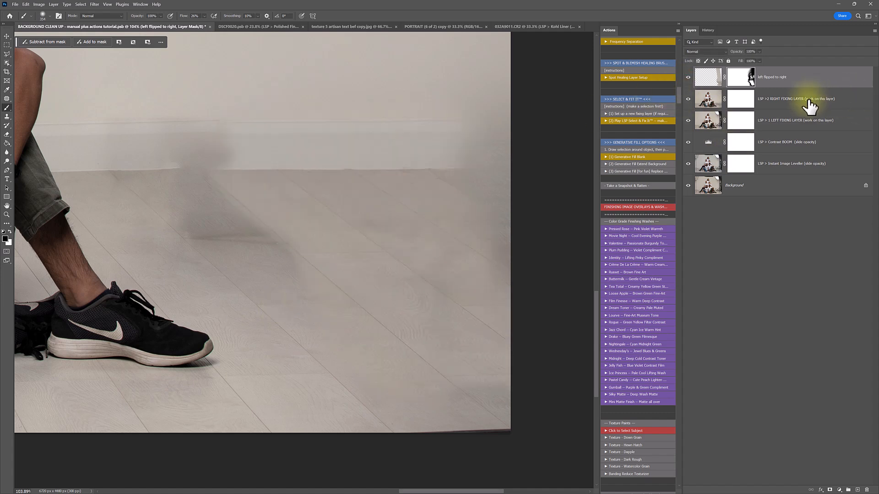
Run the '(1) Set up a new fixing layer' action to add a fixing layer on top
{"action": "left_click", "coordinate": [633, 114]}
{"action": "key", "text": "space"}
{"action": "left_click_drag", "start_coordinate": [260, 213], "coordinate": [438, 280]}
{"action": "left_click_drag", "start_coordinate": [384, 259], "coordinate": [445, 243]}
{"action": "left_click_drag", "start_coordinate": [410, 308], "coordinate": [302, 301]}
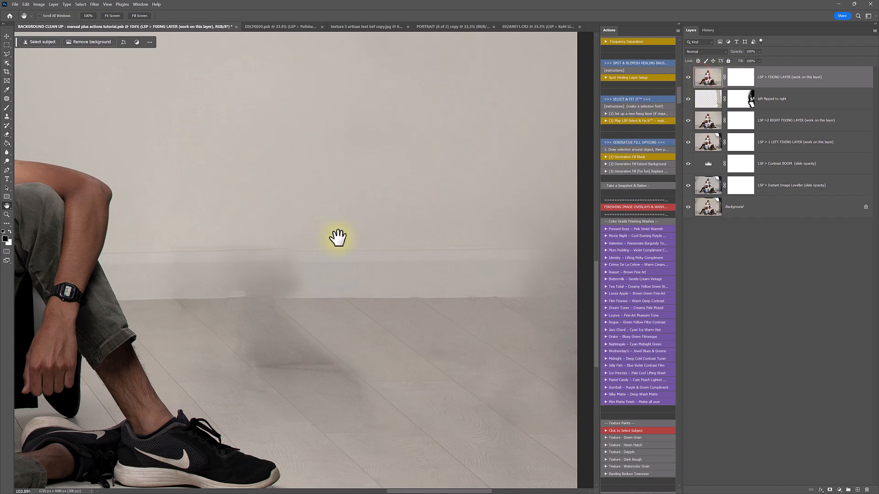
Patch the dark shadow on the wall beside the man's legs with clean wall
{"action": "key", "text": "j"}
{"action": "left_click_drag", "start_coordinate": [294, 234], "coordinate": [291, 252]}
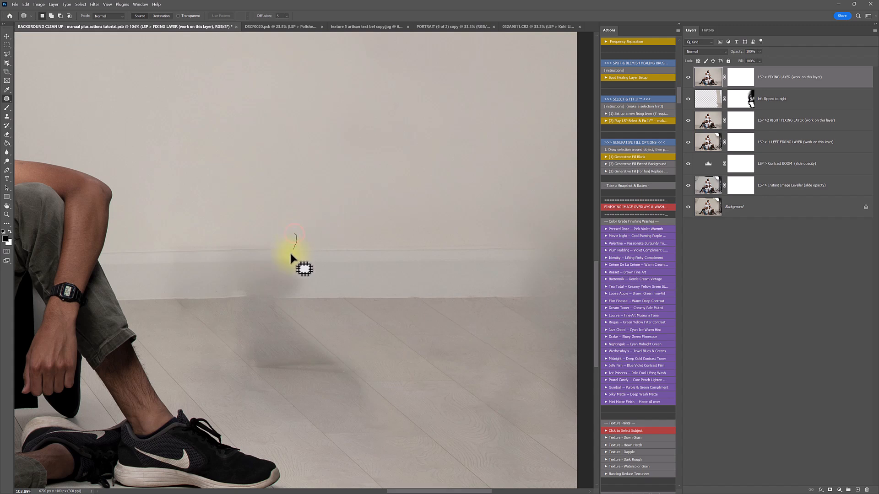
{"action": "left_click_drag", "start_coordinate": [295, 299], "coordinate": [246, 303]}
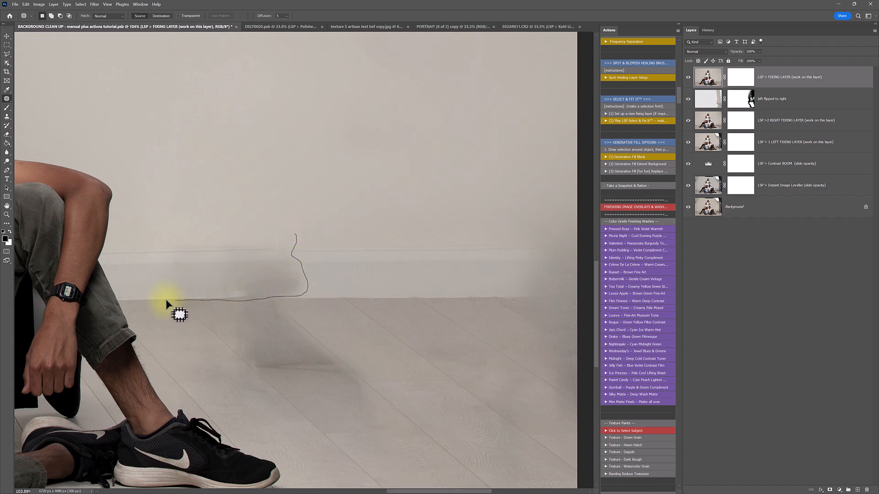
{"action": "mouse_move", "coordinate": [126, 303]}
{"action": "left_mouse_down"}
{"action": "mouse_move", "coordinate": [122, 245]}
{"action": "mouse_move", "coordinate": [132, 214]}
{"action": "left_mouse_up"}
{"action": "mouse_move", "coordinate": [192, 289]}
{"action": "left_mouse_down"}
{"action": "mouse_move", "coordinate": [428, 252]}
{"action": "mouse_move", "coordinate": [407, 285]}
{"action": "left_mouse_up"}
{"action": "key", "text": "ctrl+d"}
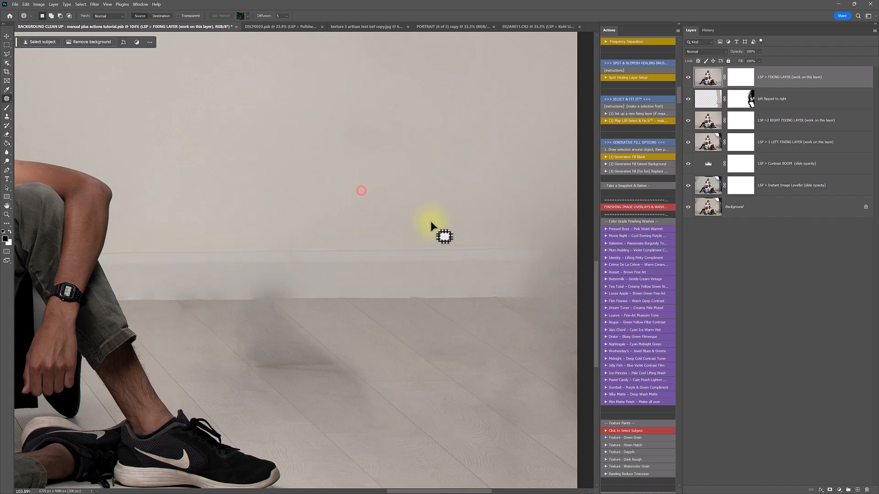
{"action": "left_click", "coordinate": [688, 77]}
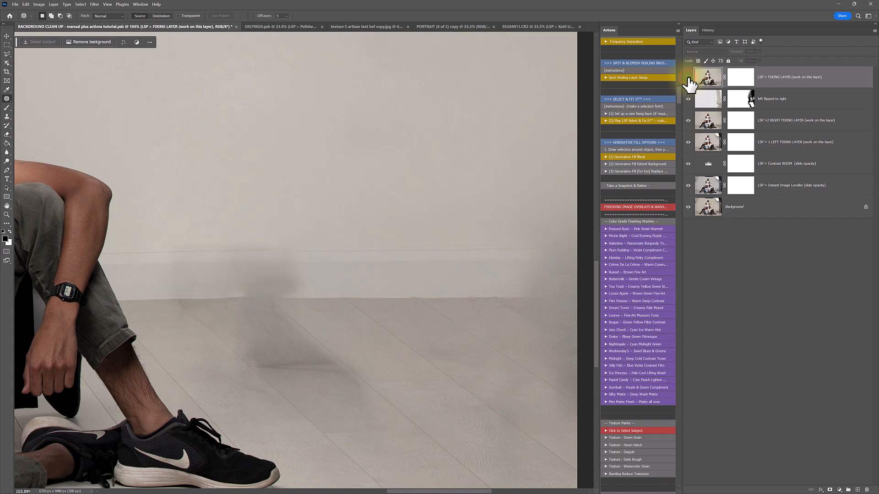
{"action": "left_click", "coordinate": [688, 78]}
Patch the shadow marks along the skirting board
{"action": "mouse_move", "coordinate": [313, 256]}
{"action": "left_mouse_down"}
{"action": "mouse_move", "coordinate": [304, 286]}
{"action": "mouse_move", "coordinate": [287, 254]}
{"action": "mouse_move", "coordinate": [338, 273]}
{"action": "mouse_move", "coordinate": [253, 266]}
{"action": "mouse_move", "coordinate": [292, 276]}
{"action": "mouse_move", "coordinate": [377, 249]}
{"action": "mouse_move", "coordinate": [378, 323]}
{"action": "left_mouse_up"}
{"action": "left_click", "coordinate": [402, 272]}
{"action": "left_click", "coordinate": [467, 293]}
{"action": "mouse_move", "coordinate": [302, 288]}
{"action": "left_mouse_down"}
{"action": "mouse_move", "coordinate": [265, 269]}
{"action": "mouse_move", "coordinate": [296, 285]}
{"action": "left_mouse_up"}
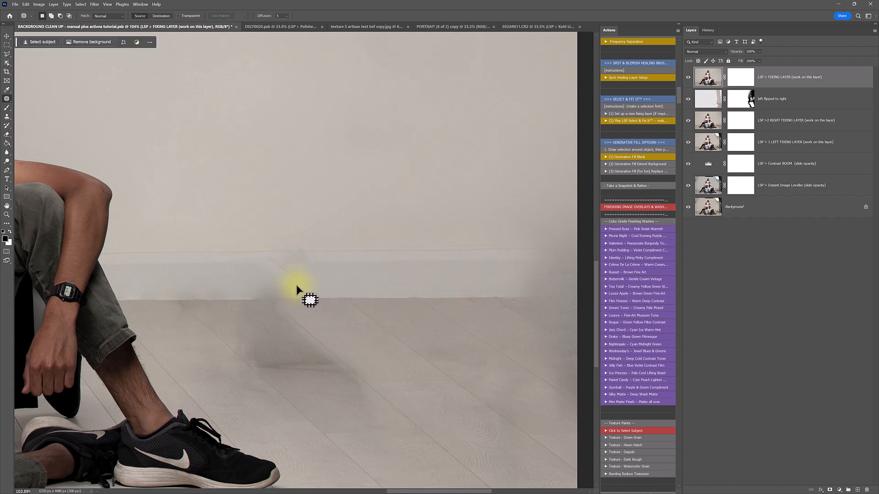
{"action": "left_click", "coordinate": [330, 274]}
Zoom in and patch the floor shadow with clean floor to the right
{"action": "key", "text": "alt+space"}
{"action": "left_click_drag", "start_coordinate": [245, 303], "coordinate": [261, 314]}
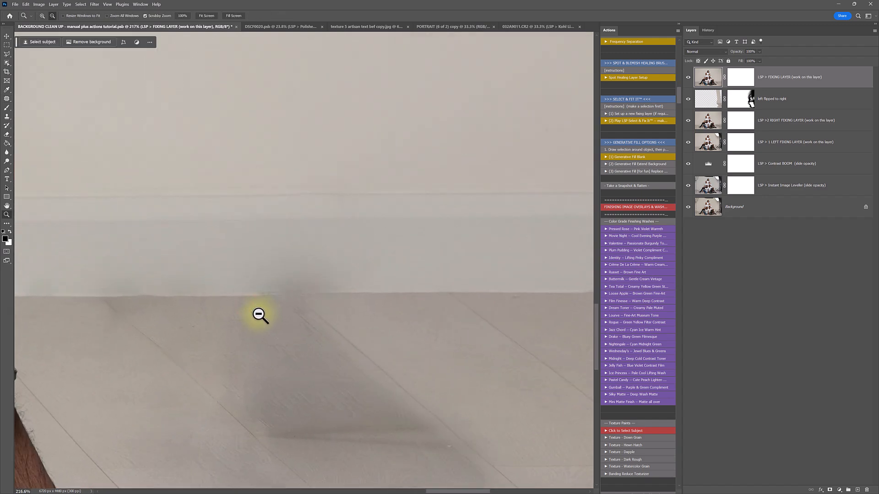
{"action": "mouse_move", "coordinate": [361, 273]}
{"action": "left_mouse_down"}
{"action": "mouse_move", "coordinate": [354, 256]}
{"action": "mouse_move", "coordinate": [298, 227]}
{"action": "mouse_move", "coordinate": [222, 251]}
{"action": "mouse_move", "coordinate": [232, 294]}
{"action": "left_mouse_up"}
{"action": "mouse_move", "coordinate": [301, 291]}
{"action": "left_mouse_down"}
{"action": "mouse_move", "coordinate": [559, 267]}
{"action": "mouse_move", "coordinate": [567, 282]}
{"action": "left_mouse_up"}
{"action": "key", "text": "ctrl+d"}
Outline the remaining floor shadow beside the legs, then deselect and zoom out
{"action": "left_click_drag", "start_coordinate": [320, 260], "coordinate": [325, 276]}
{"action": "left_click_drag", "start_coordinate": [277, 298], "coordinate": [256, 263]}
{"action": "left_click_drag", "start_coordinate": [307, 299], "coordinate": [402, 288]}
{"action": "mouse_move", "coordinate": [321, 261]}
{"action": "left_mouse_down"}
{"action": "mouse_move", "coordinate": [313, 291]}
{"action": "mouse_move", "coordinate": [270, 301]}
{"action": "mouse_move", "coordinate": [290, 269]}
{"action": "mouse_move", "coordinate": [403, 279]}
{"action": "mouse_move", "coordinate": [394, 282]}
{"action": "mouse_move", "coordinate": [382, 258]}
{"action": "mouse_move", "coordinate": [406, 309]}
{"action": "mouse_move", "coordinate": [332, 298]}
{"action": "mouse_move", "coordinate": [329, 319]}
{"action": "left_mouse_up"}
{"action": "key", "text": "ctrl+d"}
{"action": "left_click", "coordinate": [386, 259], "text": "alt"}
{"action": "left_click", "coordinate": [387, 259], "text": "alt"}
{"action": "left_click", "coordinate": [386, 259], "text": "alt"}
{"action": "key", "text": "z"}
Patch the floor shadow near the shoe with clean floorboards
{"action": "key", "text": "j"}
{"action": "mouse_move", "coordinate": [341, 278]}
{"action": "left_mouse_down"}
{"action": "mouse_move", "coordinate": [370, 300]}
{"action": "mouse_move", "coordinate": [368, 314]}
{"action": "mouse_move", "coordinate": [304, 315]}
{"action": "left_mouse_up"}
{"action": "left_click_drag", "start_coordinate": [229, 309], "coordinate": [198, 267]}
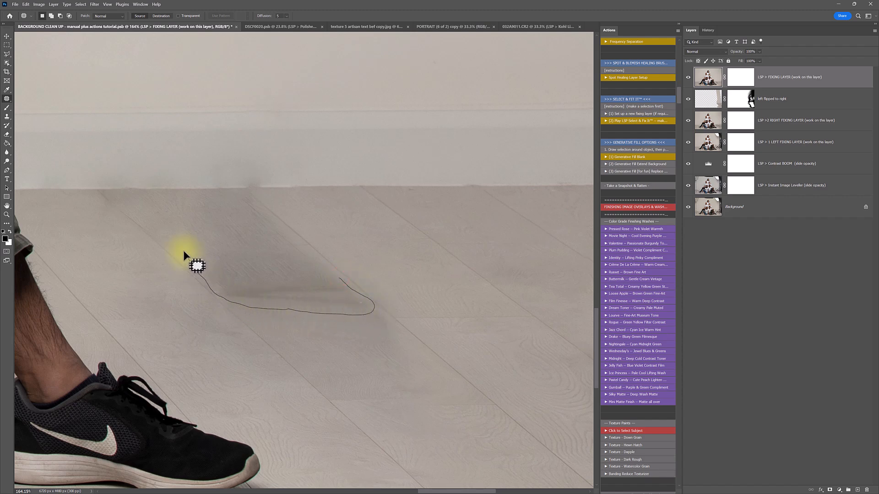
{"action": "left_click_drag", "start_coordinate": [198, 201], "coordinate": [210, 197]}
{"action": "mouse_move", "coordinate": [257, 293]}
{"action": "left_mouse_down"}
{"action": "mouse_move", "coordinate": [418, 294]}
{"action": "mouse_move", "coordinate": [416, 284]}
{"action": "mouse_move", "coordinate": [552, 402]}
{"action": "left_mouse_up"}
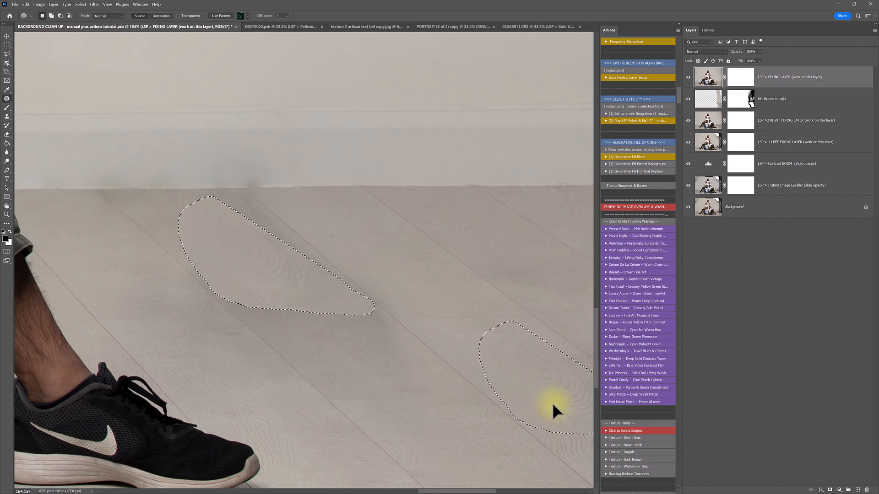
{"action": "left_click", "coordinate": [431, 301]}
Patch two more floor shadows, including one lower down, with clean boards
{"action": "mouse_move", "coordinate": [312, 250]}
{"action": "left_mouse_down"}
{"action": "mouse_move", "coordinate": [330, 281]}
{"action": "mouse_move", "coordinate": [235, 206]}
{"action": "mouse_move", "coordinate": [309, 251]}
{"action": "left_mouse_up"}
{"action": "mouse_move", "coordinate": [309, 251]}
{"action": "left_mouse_down"}
{"action": "mouse_move", "coordinate": [437, 271]}
{"action": "mouse_move", "coordinate": [419, 250]}
{"action": "left_mouse_up"}
{"action": "mouse_move", "coordinate": [388, 312]}
{"action": "left_mouse_down"}
{"action": "mouse_move", "coordinate": [410, 331]}
{"action": "mouse_move", "coordinate": [423, 366]}
{"action": "mouse_move", "coordinate": [375, 339]}
{"action": "left_mouse_up"}
{"action": "mouse_move", "coordinate": [383, 333]}
{"action": "left_mouse_down"}
{"action": "mouse_move", "coordinate": [508, 458]}
{"action": "mouse_move", "coordinate": [490, 367]}
{"action": "left_mouse_up"}
{"action": "left_click", "coordinate": [486, 352]}
Patch the shadow near the bottom edge and zoom out toward the whole photo
{"action": "mouse_move", "coordinate": [424, 389]}
{"action": "left_mouse_down"}
{"action": "mouse_move", "coordinate": [424, 422]}
{"action": "mouse_move", "coordinate": [378, 424]}
{"action": "mouse_move", "coordinate": [357, 412]}
{"action": "left_mouse_up"}
{"action": "mouse_move", "coordinate": [320, 373]}
{"action": "left_mouse_down"}
{"action": "mouse_move", "coordinate": [345, 410]}
{"action": "mouse_move", "coordinate": [331, 394]}
{"action": "mouse_move", "coordinate": [330, 407]}
{"action": "mouse_move", "coordinate": [310, 397]}
{"action": "mouse_move", "coordinate": [325, 402]}
{"action": "mouse_move", "coordinate": [295, 371]}
{"action": "left_mouse_up"}
{"action": "left_click", "coordinate": [380, 391]}
{"action": "left_click", "coordinate": [326, 360]}
{"action": "left_click", "coordinate": [378, 363], "text": "alt"}
{"action": "left_click", "coordinate": [378, 363], "text": "alt"}
{"action": "left_click", "coordinate": [379, 363], "text": "alt"}
Select the clean right-edge strip and Free Transform it wider, then compare before and after
{"action": "key", "text": "h"}
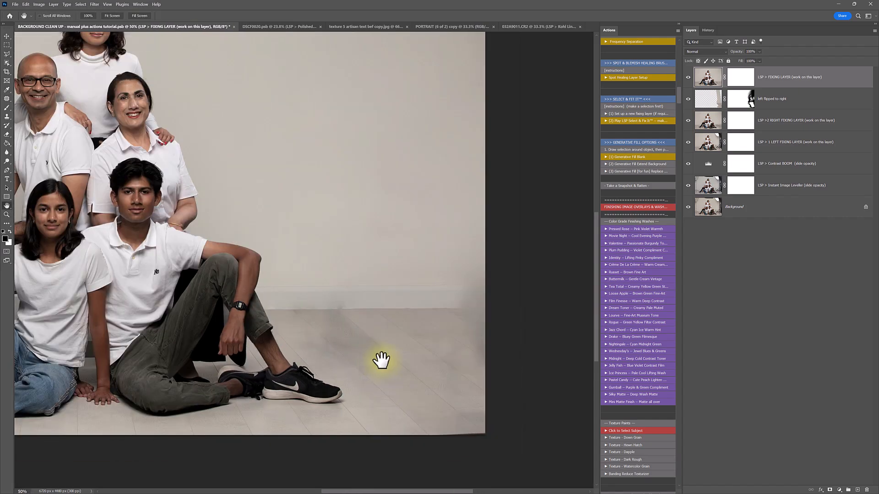
{"action": "left_click_drag", "start_coordinate": [379, 359], "coordinate": [341, 346]}
{"action": "left_click", "coordinate": [407, 278], "text": "alt"}
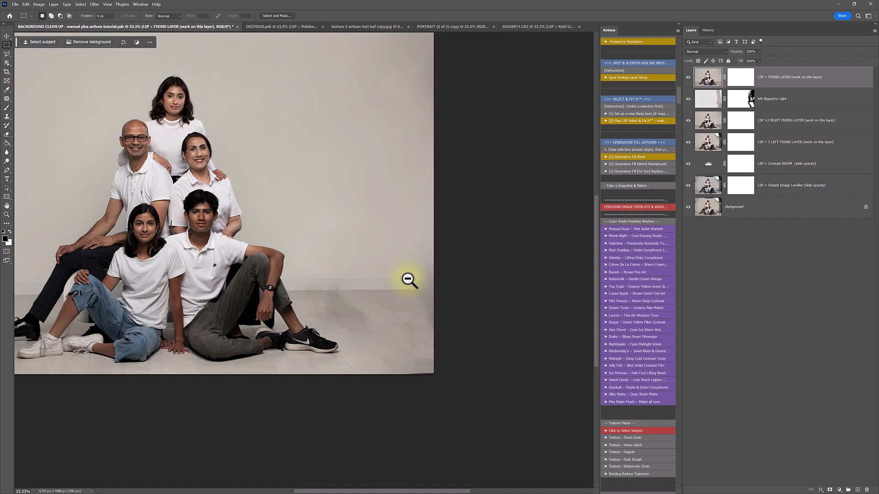
{"action": "left_click_drag", "start_coordinate": [484, 386], "coordinate": [369, 62]}
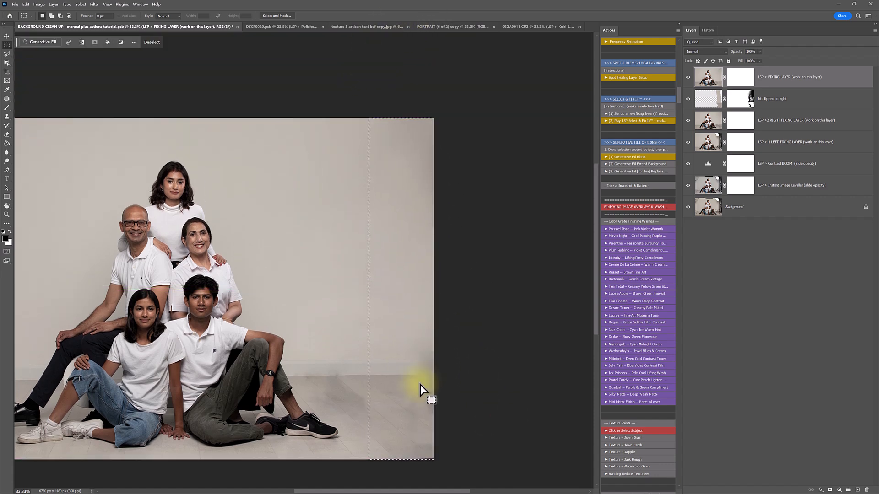
{"action": "key", "text": "ctrl+t"}
{"action": "left_click_drag", "start_coordinate": [433, 288], "coordinate": [460, 289]}
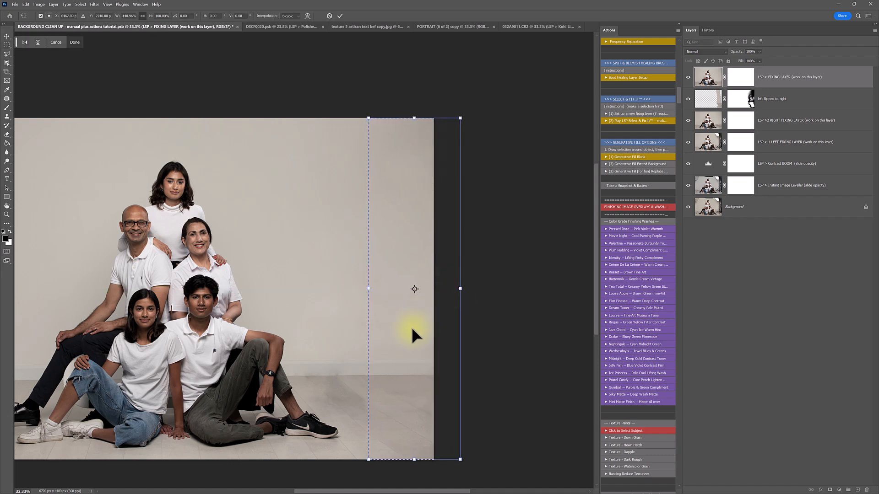
{"action": "key", "text": "Return"}
{"action": "key", "text": "ctrl+d"}
{"action": "left_click", "coordinate": [687, 77]}
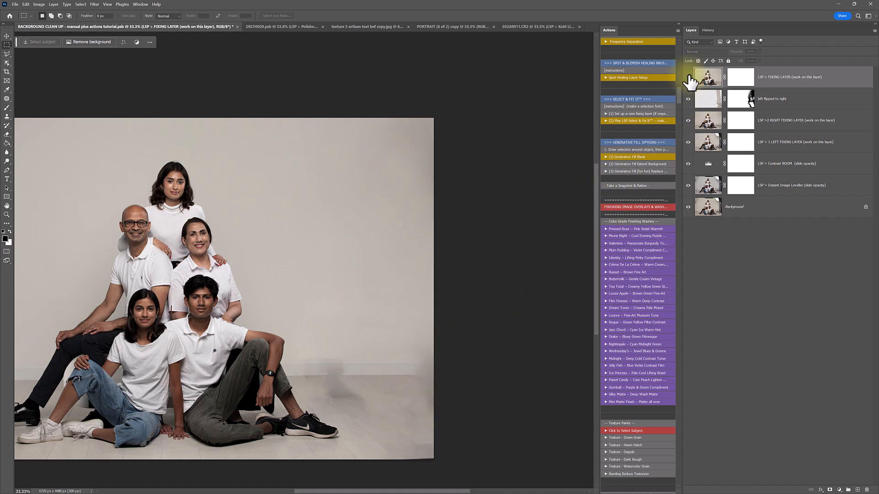
{"action": "left_click", "coordinate": [687, 77]}
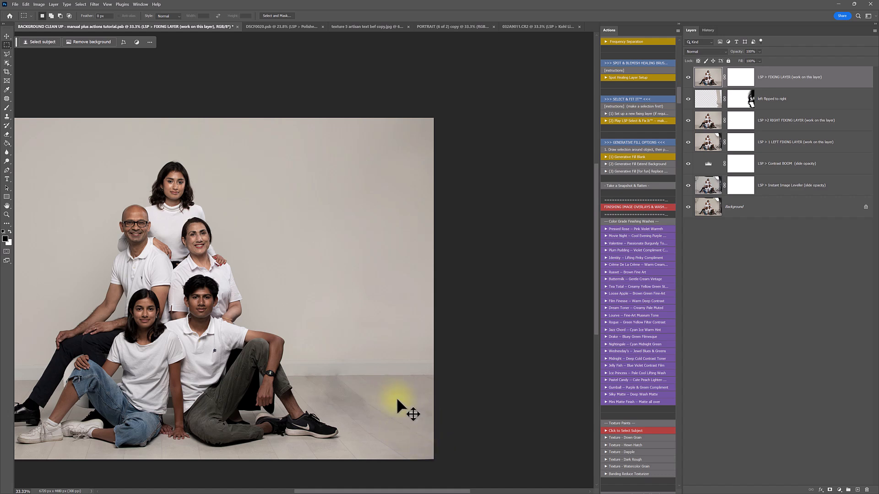
Clear the strip selection, zoom into the right backdrop, and set a 111 px Clone Stamp brush
{"action": "key", "text": "ctrl+z"}
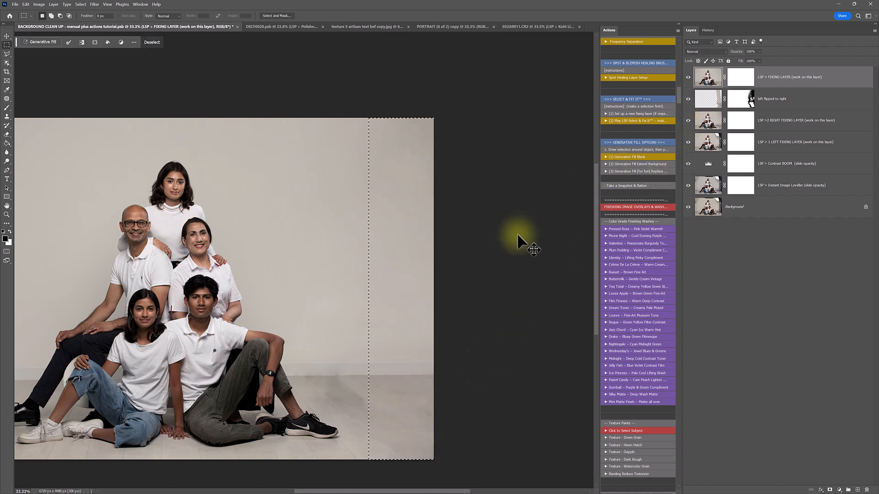
{"action": "key", "text": "ctrl+t"}
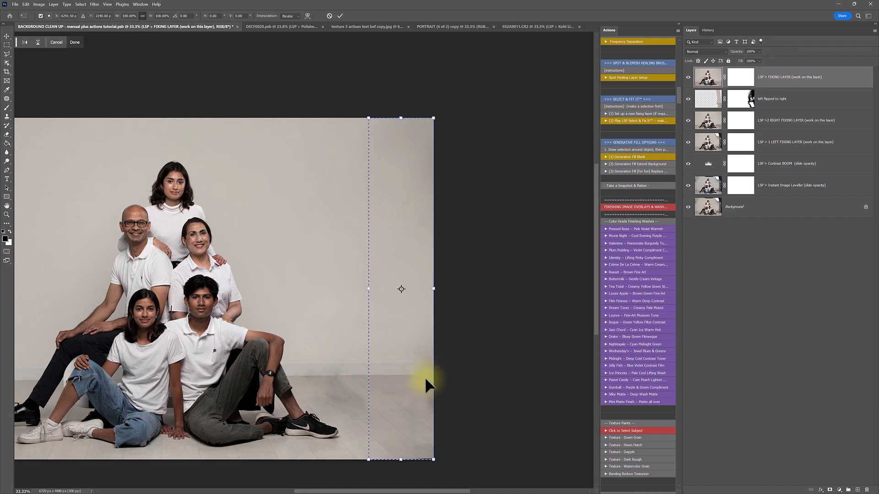
{"action": "key", "text": "Escape"}
{"action": "key", "text": "ctrl+d"}
{"action": "key", "text": "z"}
{"action": "left_click_drag", "start_coordinate": [433, 379], "coordinate": [453, 394]}
{"action": "scroll", "coordinate": [457, 392], "scroll_direction": "down", "scroll_amount": 3}
{"action": "key", "text": "s"}
{"action": "right_click", "coordinate": [341, 322]}
{"action": "left_click", "coordinate": [398, 337]}
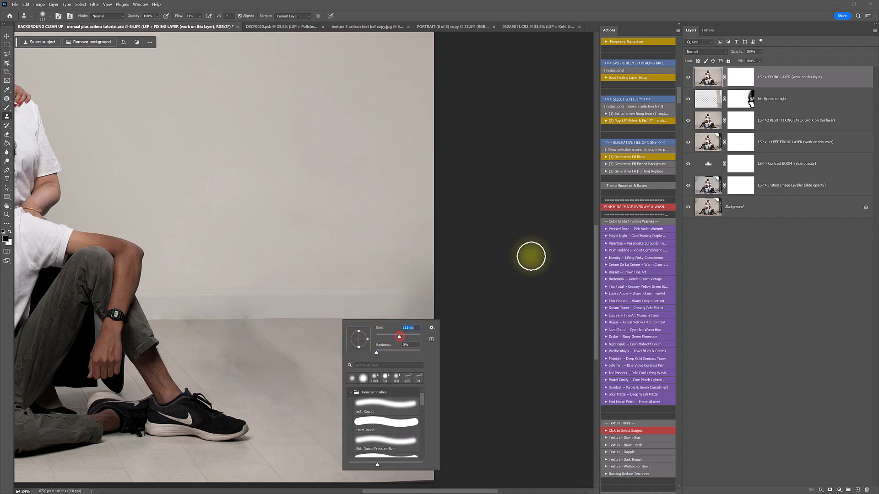
With a 259 px clone brush, clone a clean skirting line toward the right edge
{"action": "left_click", "coordinate": [714, 78]}
{"action": "right_click", "coordinate": [352, 323]}
{"action": "left_click_drag", "start_coordinate": [418, 339], "coordinate": [422, 338]}
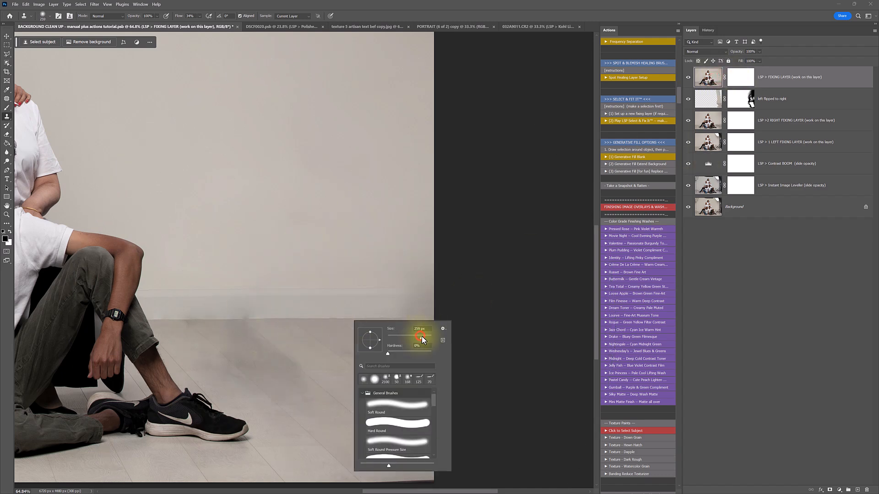
{"action": "left_click", "coordinate": [320, 320], "text": "alt"}
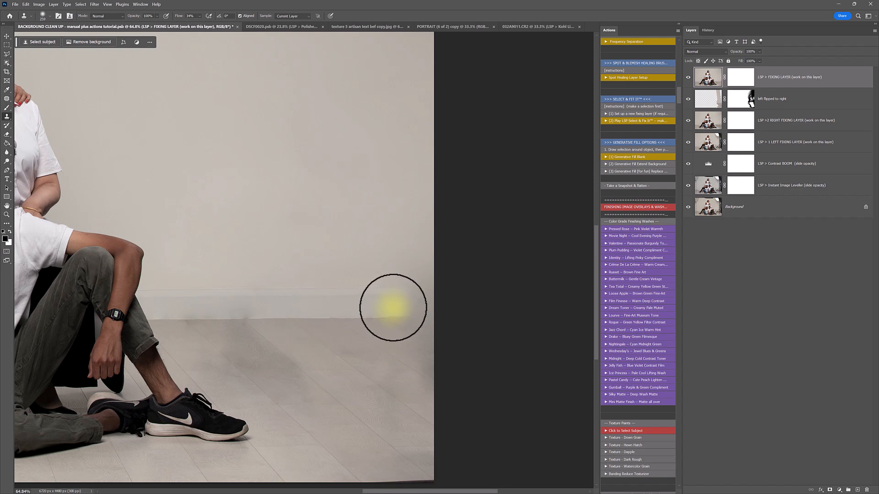
{"action": "mouse_move", "coordinate": [393, 309]}
{"action": "left_mouse_down"}
{"action": "mouse_move", "coordinate": [436, 302]}
{"action": "mouse_move", "coordinate": [380, 300]}
{"action": "mouse_move", "coordinate": [445, 304]}
{"action": "mouse_move", "coordinate": [396, 306]}
{"action": "mouse_move", "coordinate": [425, 293]}
{"action": "mouse_move", "coordinate": [390, 290]}
{"action": "left_mouse_up"}
Enlarge the brush to 1457 px and clone clean wall and floorboards near the right edge
{"action": "right_click", "coordinate": [391, 292]}
{"action": "left_click", "coordinate": [466, 309]}
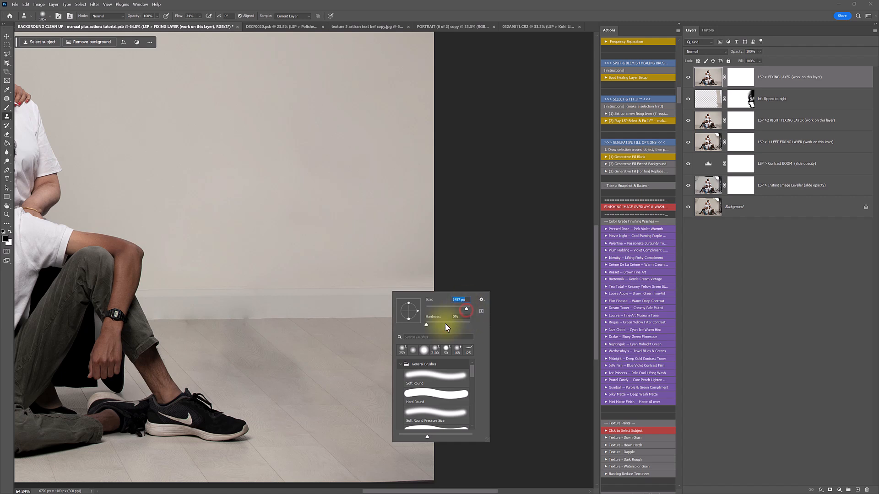
{"action": "left_click", "coordinate": [369, 245], "text": "alt"}
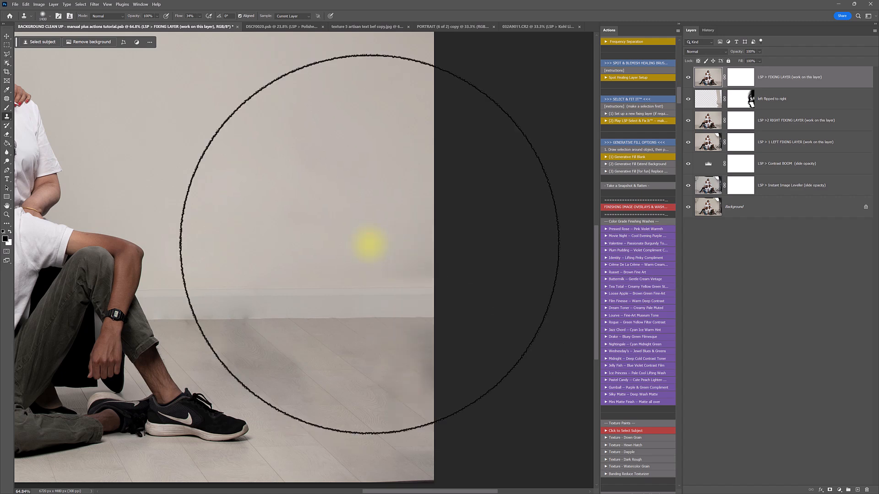
{"action": "mouse_move", "coordinate": [399, 254]}
{"action": "left_mouse_down"}
{"action": "mouse_move", "coordinate": [416, 262]}
{"action": "mouse_move", "coordinate": [440, 254]}
{"action": "mouse_move", "coordinate": [363, 247]}
{"action": "mouse_move", "coordinate": [439, 241]}
{"action": "mouse_move", "coordinate": [457, 259]}
{"action": "left_mouse_up"}
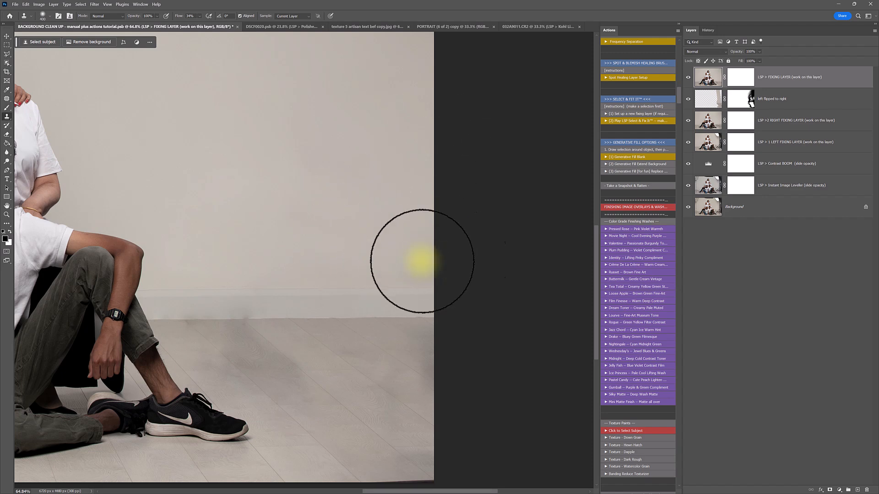
{"action": "scroll", "coordinate": [319, 292], "scroll_direction": "down", "scroll_amount": 4}
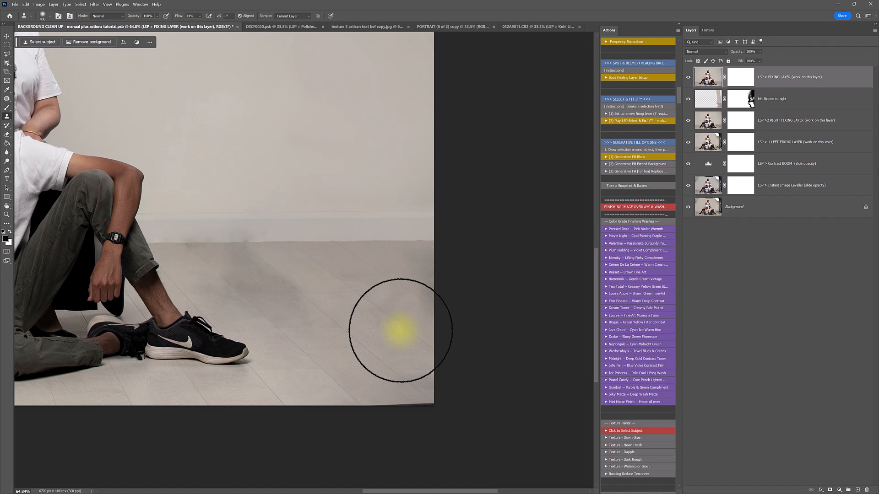
{"action": "mouse_move", "coordinate": [401, 331]}
{"action": "left_mouse_down"}
{"action": "mouse_move", "coordinate": [344, 274]}
{"action": "mouse_move", "coordinate": [275, 248]}
{"action": "mouse_move", "coordinate": [250, 265]}
{"action": "mouse_move", "coordinate": [377, 267]}
{"action": "left_mouse_up"}
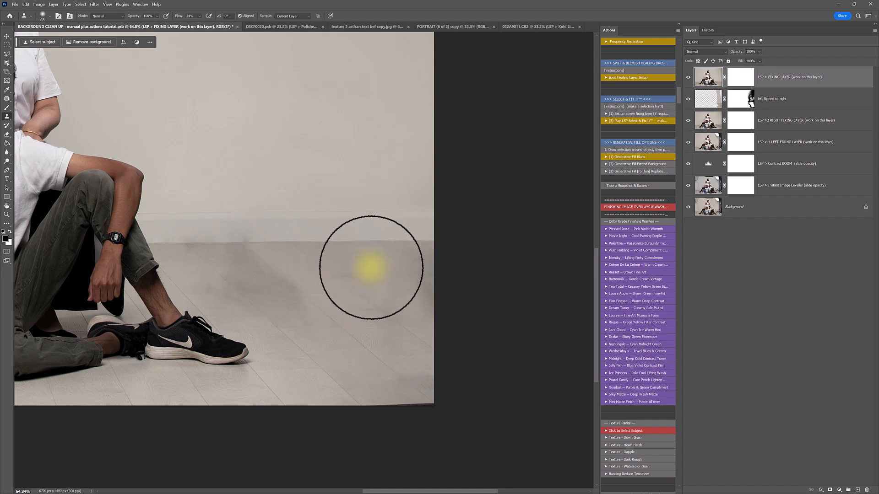
{"action": "scroll", "coordinate": [378, 356], "scroll_direction": "up", "scroll_amount": 3}
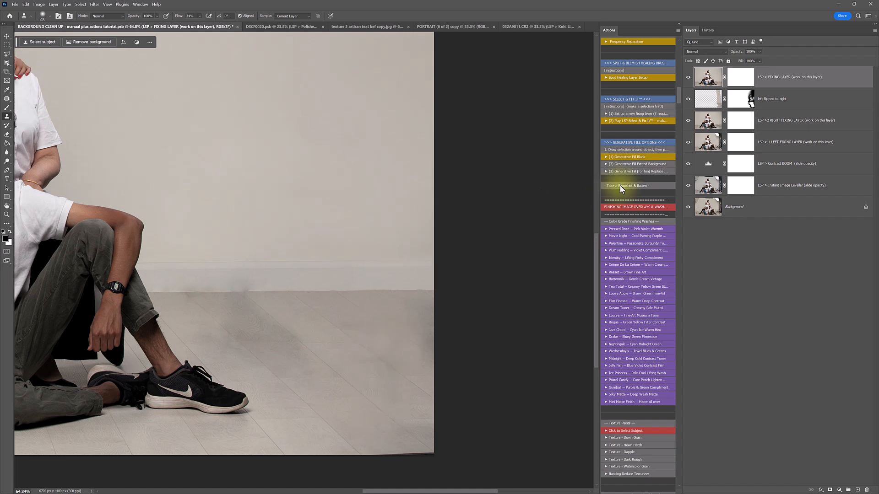
{"action": "scroll", "coordinate": [639, 188], "scroll_direction": "up", "scroll_amount": 3}
{"action": "scroll", "coordinate": [625, 132], "scroll_direction": "up", "scroll_amount": 1}
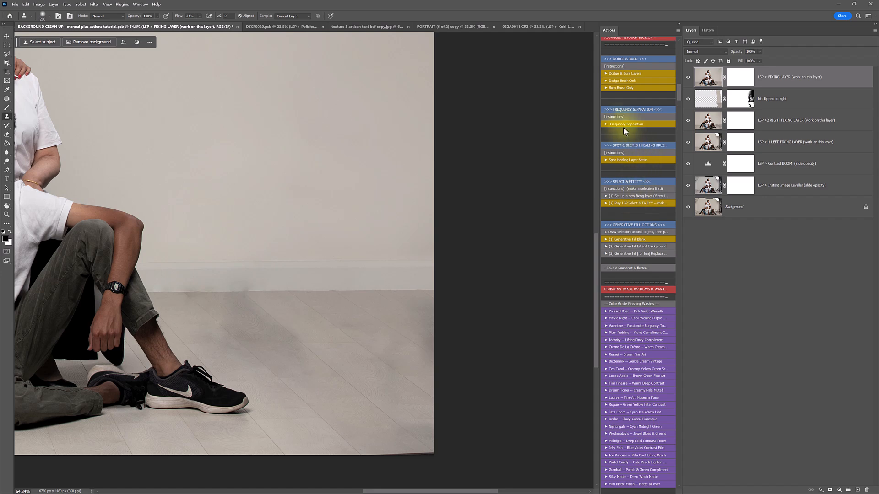
Run the LSP Frequency Separation action on the portrait
{"action": "left_click", "coordinate": [619, 123]}
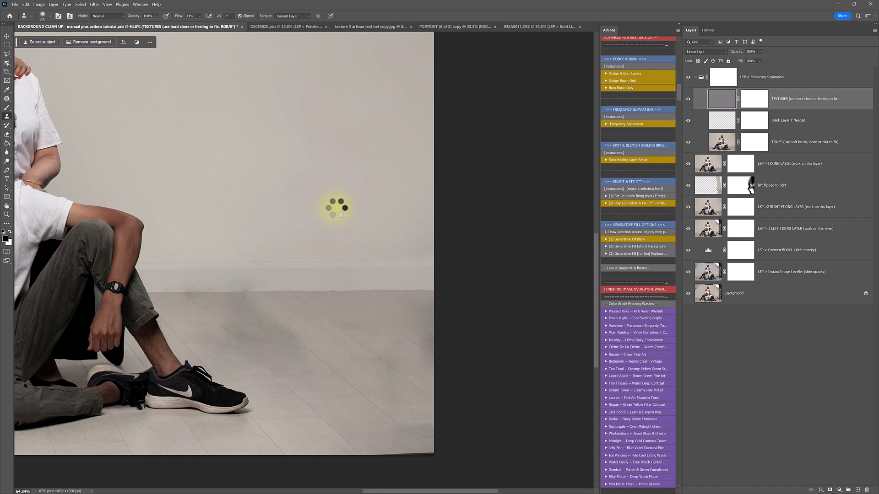
{"action": "key", "text": "h"}
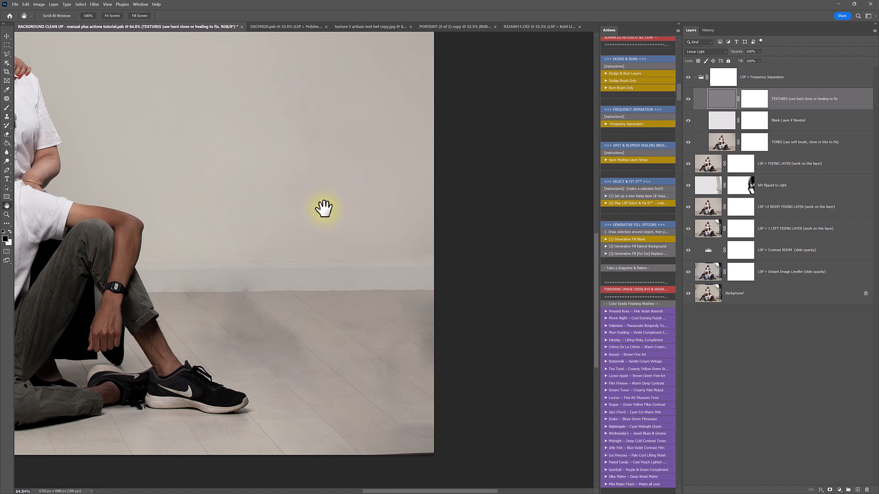
{"action": "left_click_drag", "start_coordinate": [324, 206], "coordinate": [333, 205]}
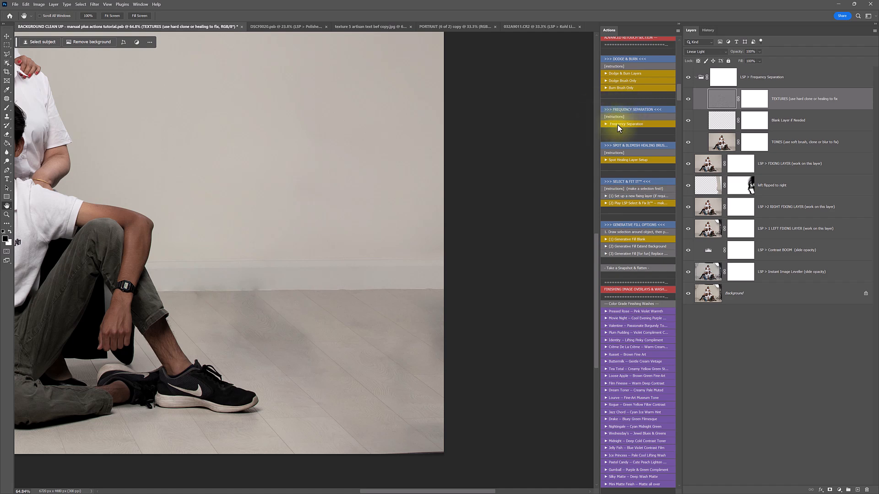
Inspect the TEXTURES layer in Normal and hidden, then restore Linear Light and visibility
{"action": "left_click", "coordinate": [723, 98]}
{"action": "left_click", "coordinate": [711, 53]}
{"action": "left_click", "coordinate": [709, 56]}
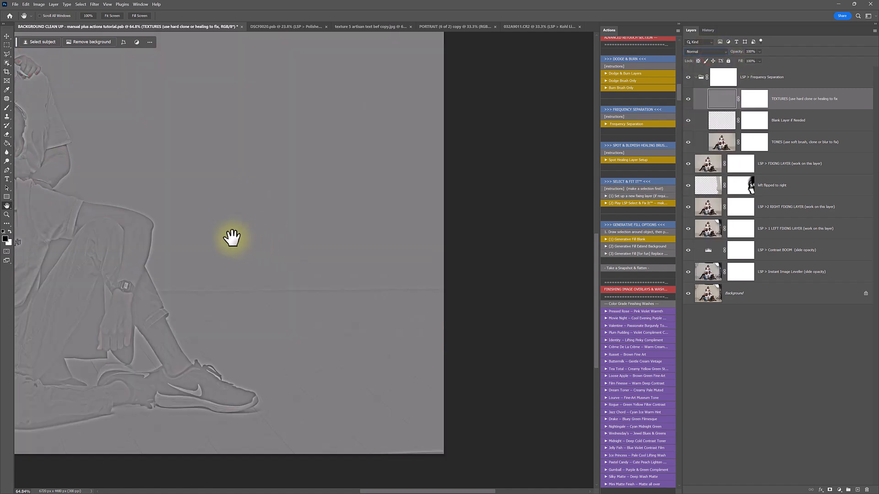
{"action": "left_click_drag", "start_coordinate": [232, 238], "coordinate": [298, 239]}
{"action": "key", "text": "ctrl+z"}
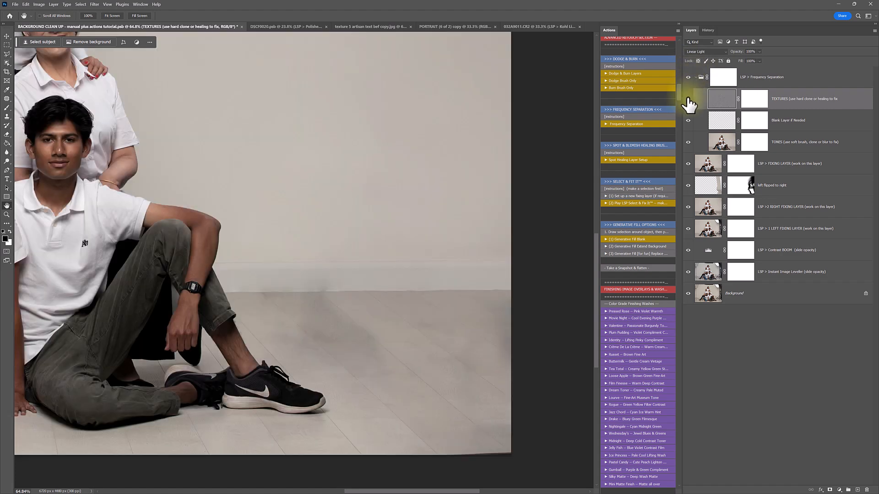
{"action": "left_click", "coordinate": [688, 98]}
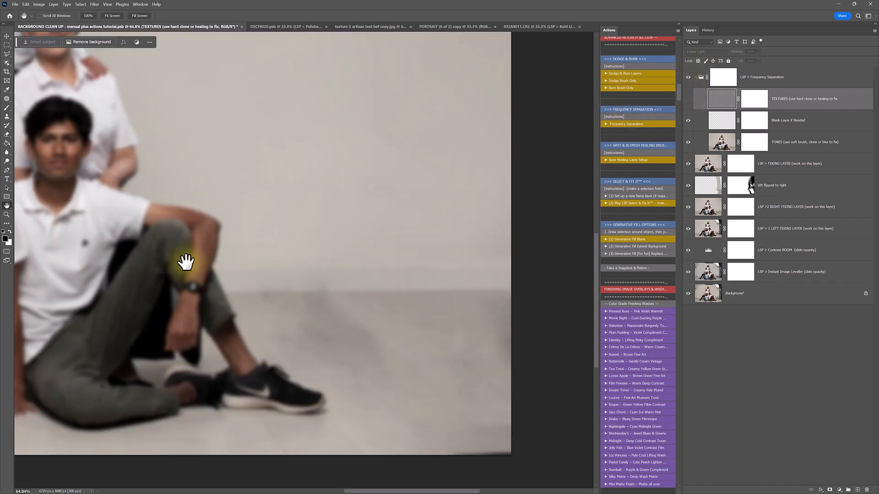
{"action": "left_click", "coordinate": [687, 99]}
On the Blank Layer, paint sampled light floor colour over the shadow near the shoe
{"action": "left_click", "coordinate": [723, 119]}
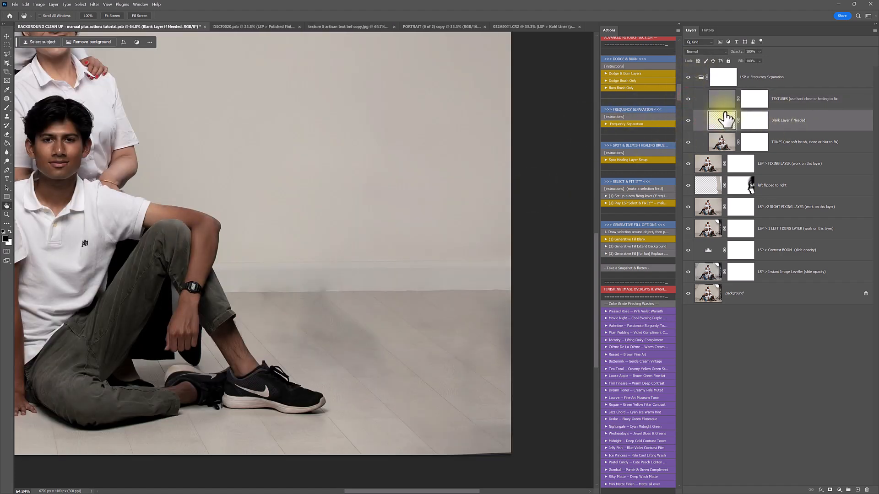
{"action": "right_click", "coordinate": [371, 293]}
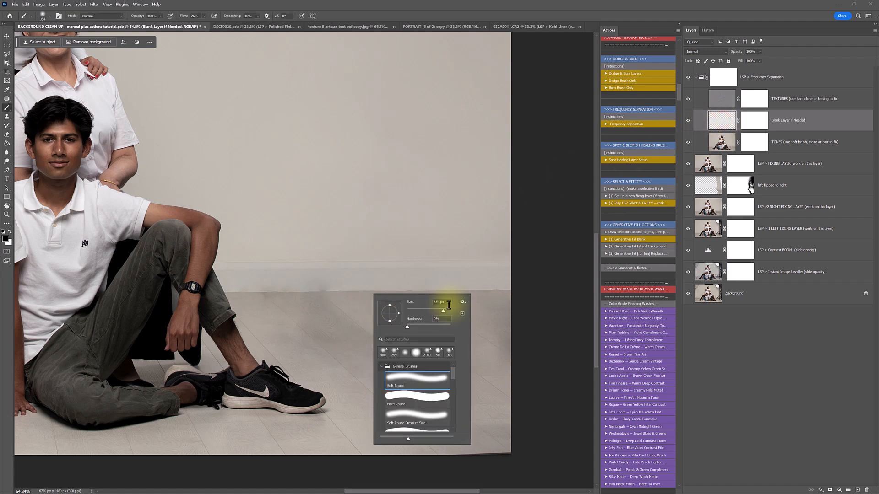
{"action": "key", "text": "Return"}
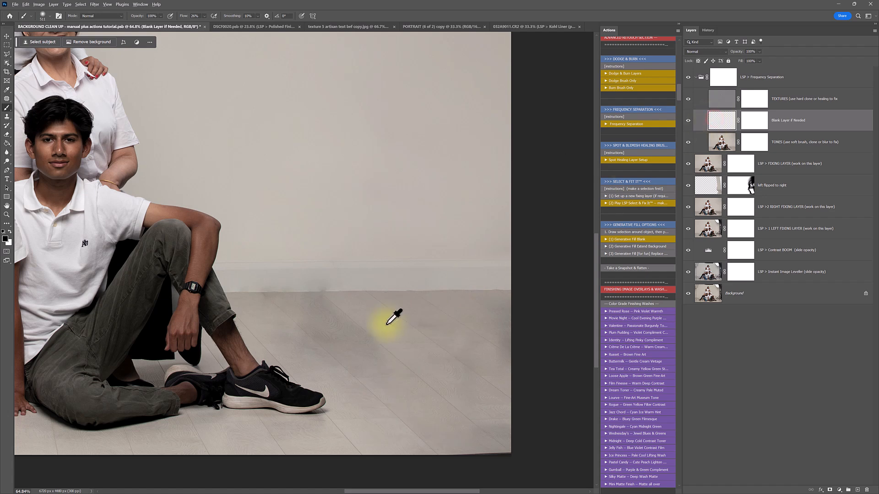
{"action": "left_click", "coordinate": [316, 386], "text": "alt"}
{"action": "mouse_move", "coordinate": [357, 359]}
{"action": "left_mouse_down"}
{"action": "mouse_move", "coordinate": [279, 314]}
{"action": "mouse_move", "coordinate": [386, 329]}
{"action": "mouse_move", "coordinate": [375, 368]}
{"action": "left_mouse_up"}
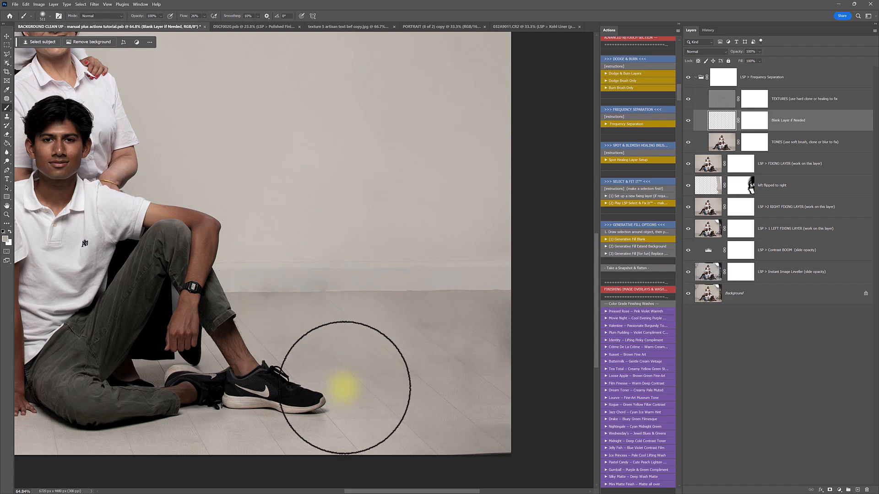
With an ~1811 px soft brush, resample floor colour and paint over the floor and lower right
{"action": "right_click", "coordinate": [440, 304]}
{"action": "left_click_drag", "start_coordinate": [506, 327], "coordinate": [504, 327]}
{"action": "mouse_move", "coordinate": [406, 323]}
{"action": "left_mouse_down"}
{"action": "mouse_move", "coordinate": [429, 338]}
{"action": "mouse_move", "coordinate": [450, 372]}
{"action": "left_mouse_up"}
{"action": "left_click", "coordinate": [324, 426], "text": "alt"}
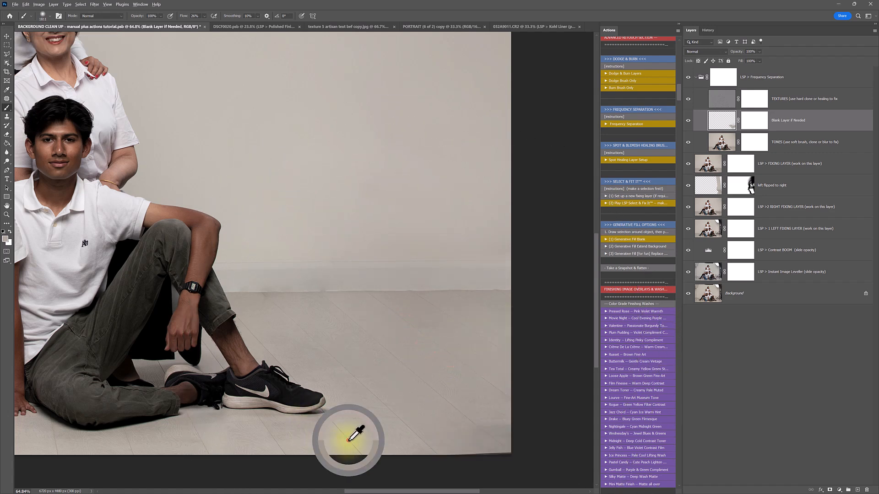
{"action": "left_click_drag", "start_coordinate": [315, 359], "coordinate": [382, 372]}
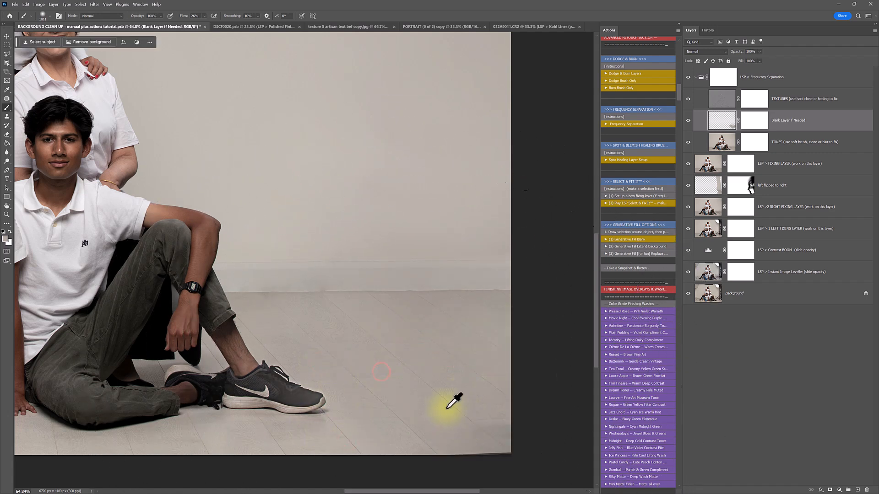
{"action": "left_click", "coordinate": [487, 443], "text": "alt"}
{"action": "left_click_drag", "start_coordinate": [493, 441], "coordinate": [504, 439]}
{"action": "left_click", "coordinate": [463, 365], "text": "alt"}
{"action": "left_click_drag", "start_coordinate": [436, 353], "coordinate": [474, 353]}
{"action": "left_click", "coordinate": [400, 342], "text": "alt"}
{"action": "left_click", "coordinate": [316, 317]}
{"action": "mouse_move", "coordinate": [317, 317]}
{"action": "left_mouse_down"}
{"action": "mouse_move", "coordinate": [421, 331]}
{"action": "mouse_move", "coordinate": [497, 298]}
{"action": "left_mouse_up"}
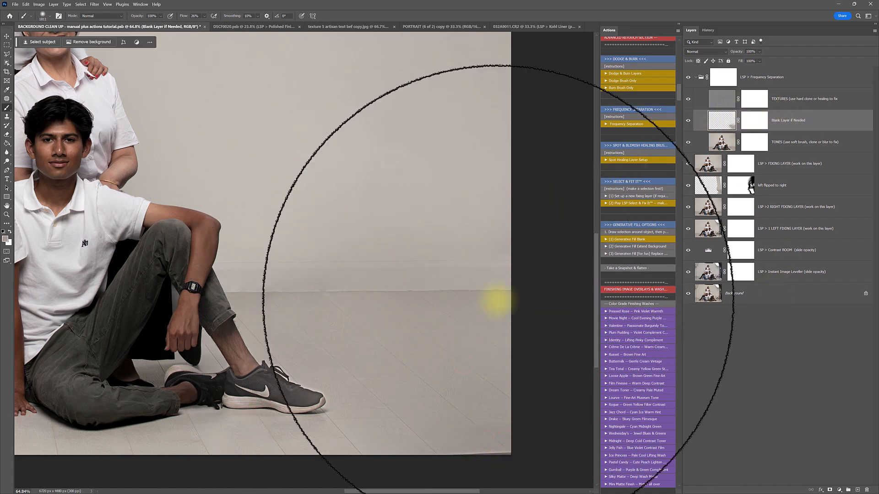
Paint a last floor stroke, shrink the brush to ~432 px, and lower the group opacity to about 45%
{"action": "left_click", "coordinate": [690, 99]}
{"action": "left_click", "coordinate": [351, 337], "text": "alt"}
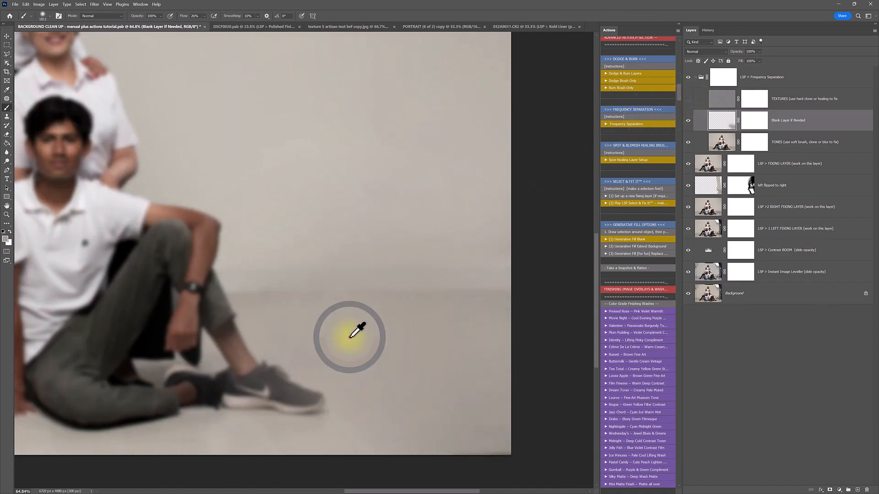
{"action": "left_click_drag", "start_coordinate": [308, 326], "coordinate": [390, 323]}
{"action": "left_click", "coordinate": [370, 275], "text": "alt"}
{"action": "right_click", "coordinate": [435, 278]}
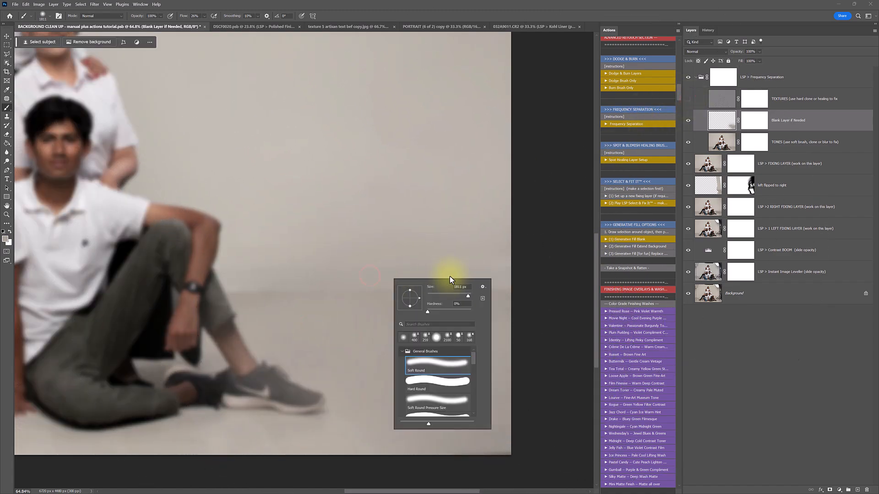
{"action": "left_click_drag", "start_coordinate": [468, 296], "coordinate": [465, 296]}
{"action": "left_click", "coordinate": [688, 99]}
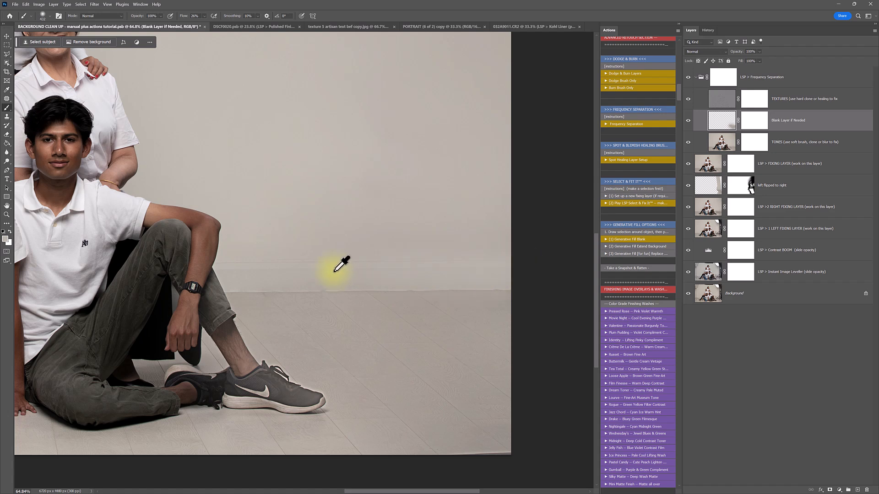
{"action": "left_click", "coordinate": [410, 239], "text": "alt"}
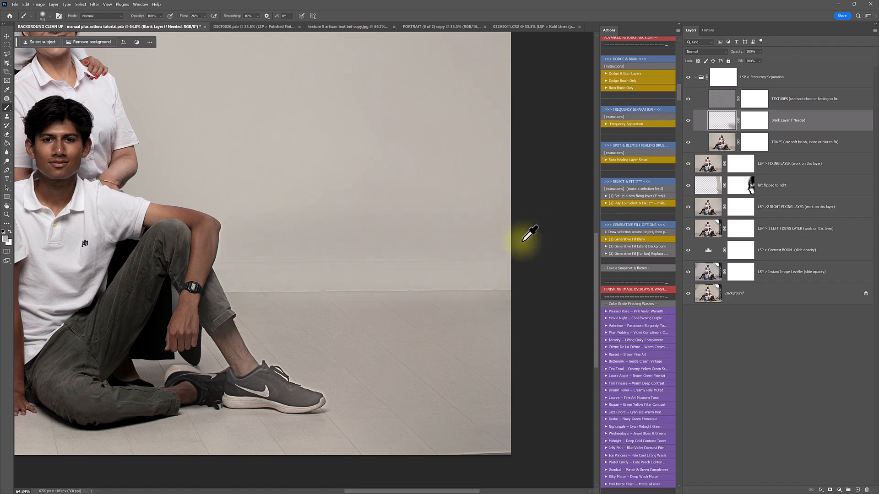
{"action": "left_click", "coordinate": [755, 76]}
{"action": "mouse_move", "coordinate": [759, 51]}
{"action": "left_mouse_down"}
{"action": "mouse_move", "coordinate": [763, 64]}
{"action": "mouse_move", "coordinate": [741, 61]}
{"action": "mouse_move", "coordinate": [749, 59]}
{"action": "left_mouse_up"}
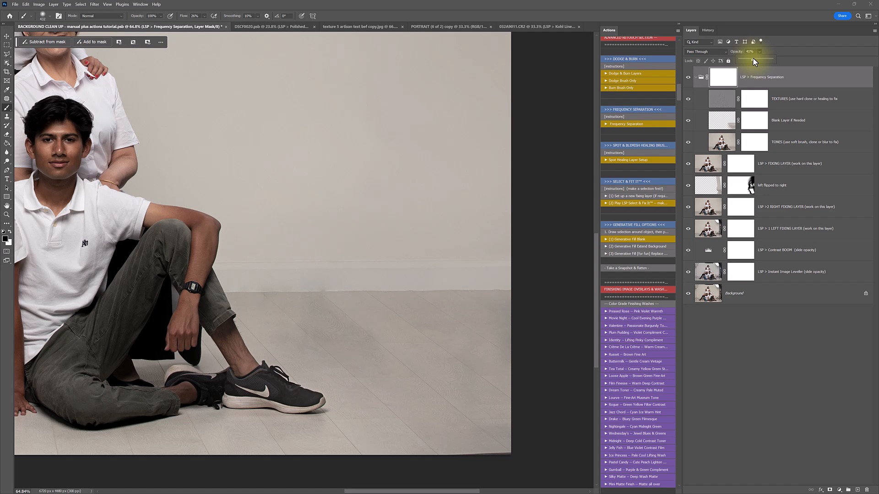
{"action": "left_click", "coordinate": [725, 85]}
{"action": "mouse_move", "coordinate": [314, 419]}
{"action": "left_mouse_down"}
{"action": "mouse_move", "coordinate": [308, 396]}
{"action": "mouse_move", "coordinate": [323, 395]}
{"action": "mouse_move", "coordinate": [282, 373]}
{"action": "mouse_move", "coordinate": [242, 328]}
{"action": "mouse_move", "coordinate": [233, 346]}
{"action": "mouse_move", "coordinate": [294, 410]}
{"action": "mouse_move", "coordinate": [325, 424]}
{"action": "left_mouse_up"}
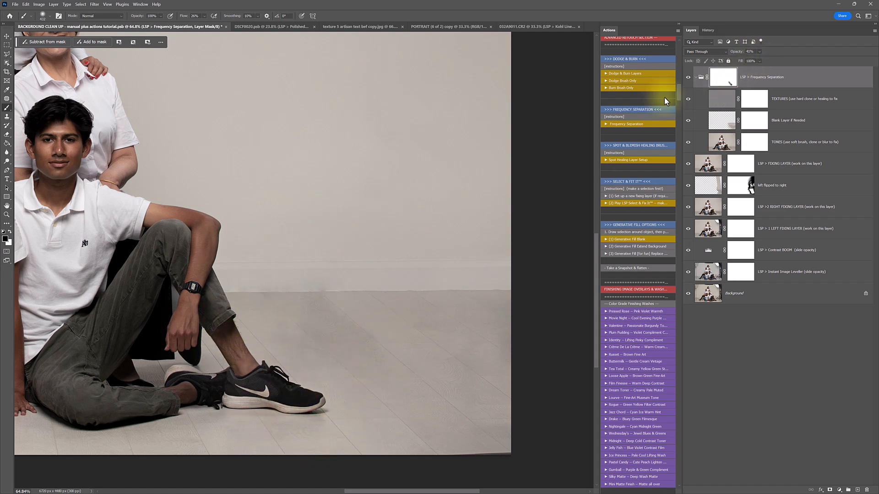
{"action": "left_click", "coordinate": [697, 77]}
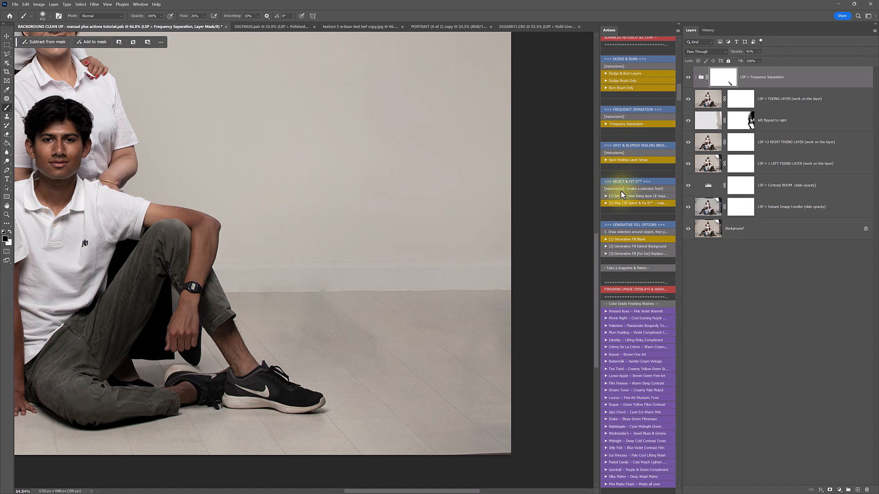
{"action": "left_click_drag", "start_coordinate": [761, 78], "coordinate": [866, 490]}
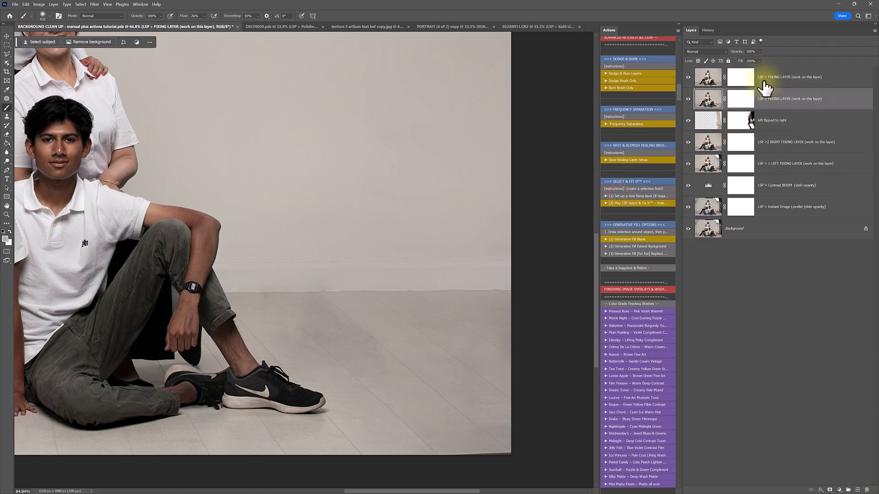
{"action": "left_click", "coordinate": [764, 81]}
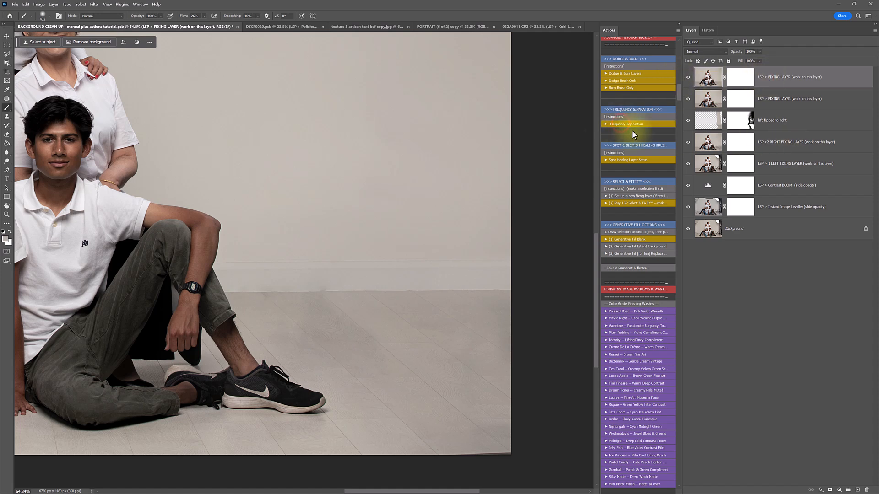
{"action": "key", "text": "ctrl+z"}
{"action": "key", "text": "z"}
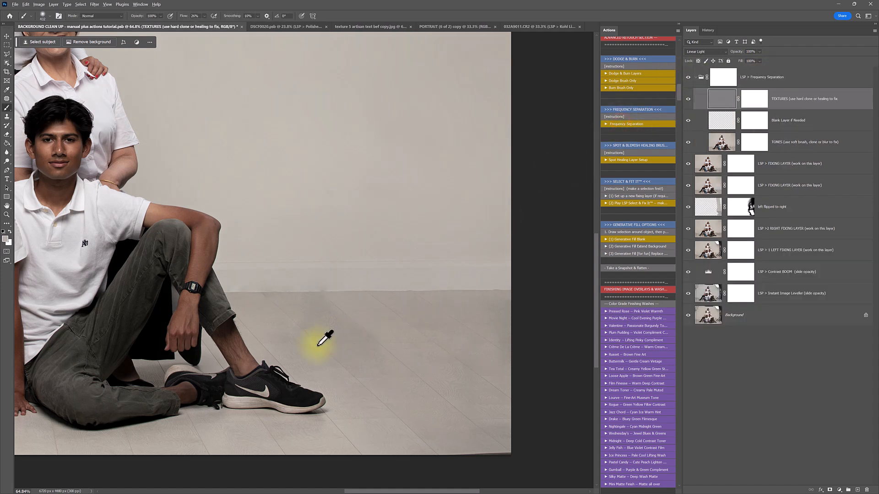
{"action": "left_click", "coordinate": [320, 350]}
{"action": "left_click_drag", "start_coordinate": [321, 350], "coordinate": [328, 356]}
On the blank layer, set the soft brush to 187 px and dab sampled wall tones along the skirting
{"action": "left_click", "coordinate": [713, 122]}
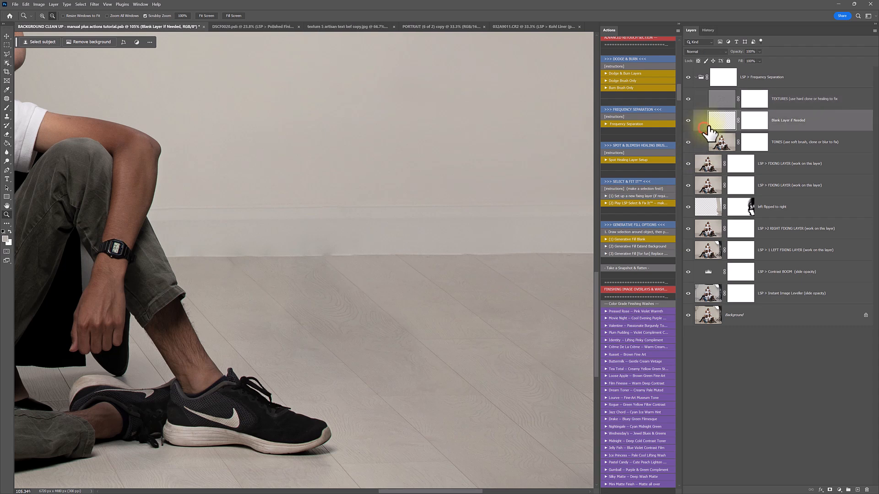
{"action": "scroll", "coordinate": [339, 359], "scroll_direction": "up", "scroll_amount": 2}
{"action": "key", "text": "b"}
{"action": "right_click", "coordinate": [404, 313]}
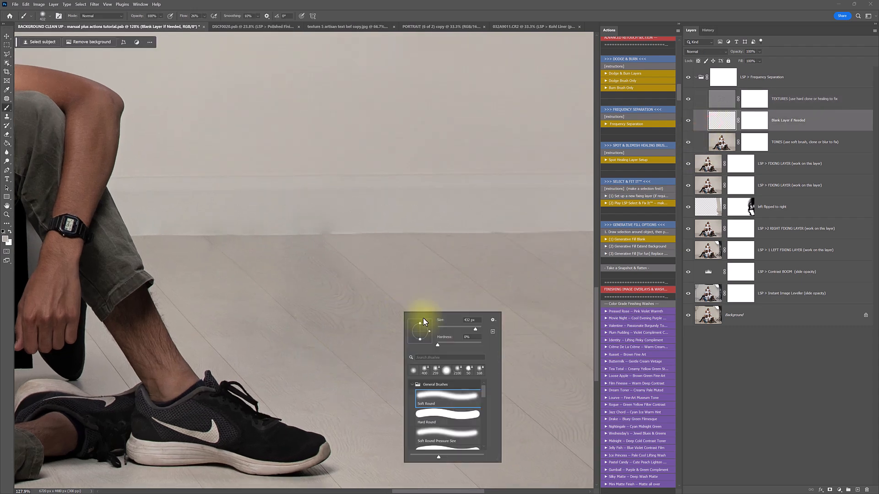
{"action": "left_click_drag", "start_coordinate": [473, 330], "coordinate": [469, 330]}
{"action": "left_click", "coordinate": [321, 361], "text": "alt"}
{"action": "left_click", "coordinate": [311, 349]}
{"action": "left_click", "coordinate": [308, 352]}
{"action": "left_click", "coordinate": [309, 243], "text": "alt"}
{"action": "left_click", "coordinate": [312, 239]}
Set the brush to 22% hardness and 117 px, then cover the wall blotch and adjacent floor
{"action": "left_click", "coordinate": [352, 218], "text": "alt"}
{"action": "right_click", "coordinate": [353, 218]}
{"action": "left_click", "coordinate": [397, 249]}
{"action": "left_click_drag", "start_coordinate": [418, 234], "coordinate": [412, 235]}
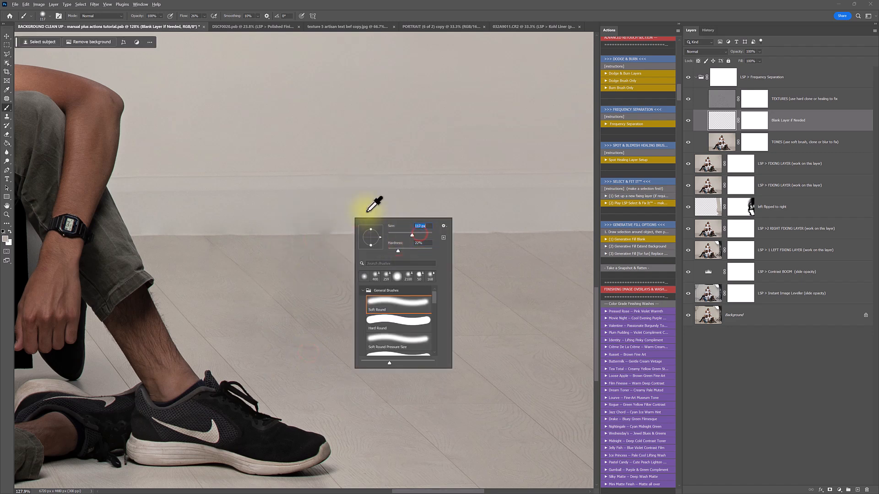
{"action": "left_click", "coordinate": [366, 211]}
{"action": "left_click", "coordinate": [408, 226], "text": "alt"}
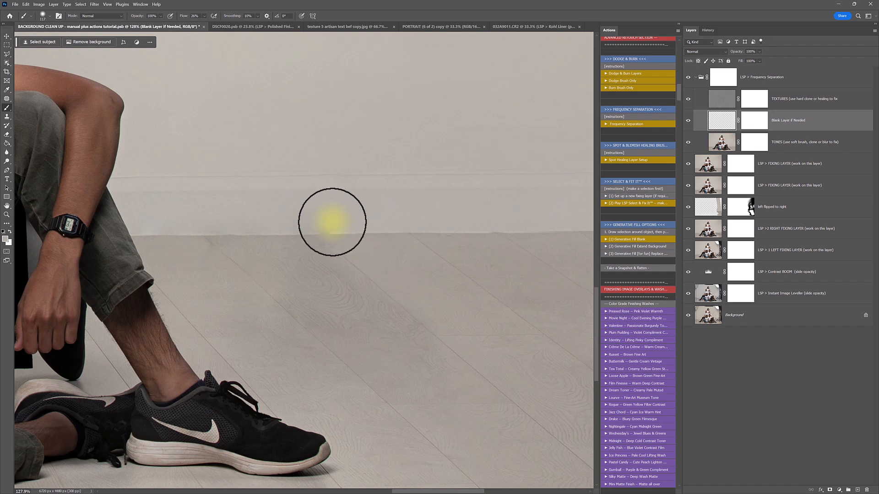
{"action": "left_click", "coordinate": [220, 225], "text": "alt"}
{"action": "left_click", "coordinate": [235, 224]}
{"action": "left_click", "coordinate": [202, 249], "text": "alt"}
{"action": "left_click_drag", "start_coordinate": [211, 247], "coordinate": [231, 248]}
Paint sampled floor tones near the shoe and along the floor and skirting edge
{"action": "left_click", "coordinate": [347, 394], "text": "alt"}
{"action": "mouse_move", "coordinate": [339, 370]}
{"action": "left_mouse_down"}
{"action": "mouse_move", "coordinate": [372, 369]}
{"action": "mouse_move", "coordinate": [380, 382]}
{"action": "left_mouse_up"}
{"action": "left_click", "coordinate": [448, 440], "text": "alt"}
{"action": "left_click_drag", "start_coordinate": [458, 470], "coordinate": [452, 458]}
{"action": "left_click", "coordinate": [330, 284], "text": "alt"}
{"action": "mouse_move", "coordinate": [322, 248]}
{"action": "left_mouse_down"}
{"action": "mouse_move", "coordinate": [282, 263]}
{"action": "mouse_move", "coordinate": [338, 252]}
{"action": "left_mouse_up"}
{"action": "left_click", "coordinate": [378, 258], "text": "alt"}
{"action": "left_click_drag", "start_coordinate": [403, 279], "coordinate": [340, 240]}
{"action": "left_click", "coordinate": [432, 289], "text": "alt"}
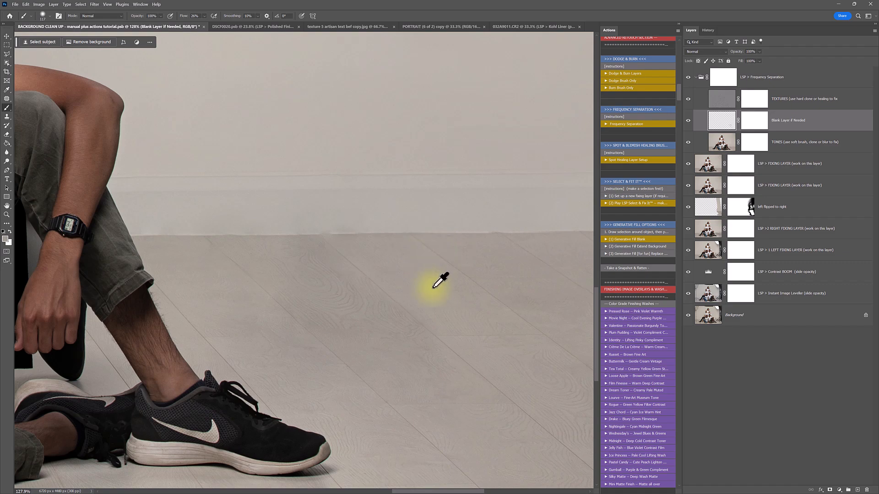
Enlarge the brush to 228 px, sample floor and skirting tones, and zoom out to the whole photo
{"action": "right_click", "coordinate": [480, 293]}
{"action": "left_click", "coordinate": [551, 309]}
{"action": "left_click", "coordinate": [428, 273], "text": "alt"}
{"action": "left_click", "coordinate": [443, 298], "text": "alt"}
{"action": "left_click", "coordinate": [374, 251], "text": "alt"}
{"action": "left_click", "coordinate": [410, 218], "text": "alt"}
{"action": "key", "text": "alt+space"}
{"action": "left_click", "coordinate": [339, 216], "text": "alt"}
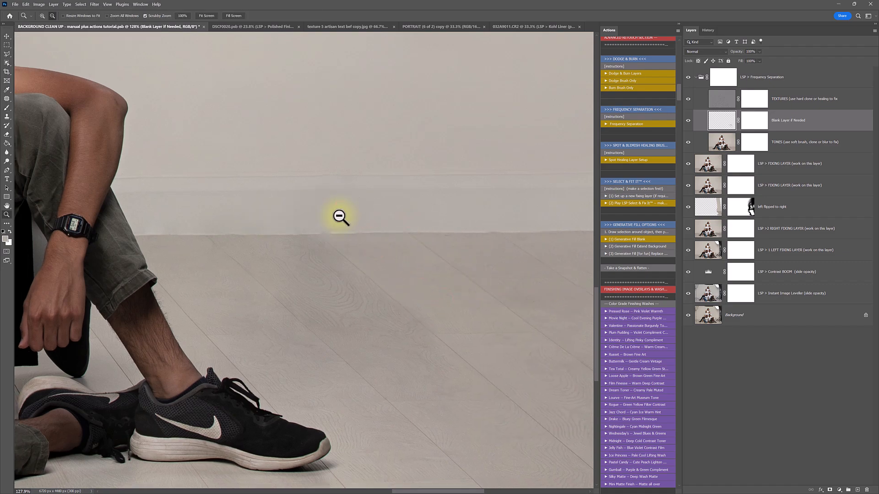
{"action": "left_click", "coordinate": [339, 216], "text": "alt"}
{"action": "left_click", "coordinate": [339, 216], "text": "alt"}
{"action": "key", "text": "ctrl+space"}
{"action": "mouse_move", "coordinate": [319, 232]}
{"action": "left_mouse_down"}
{"action": "mouse_move", "coordinate": [292, 231]}
{"action": "mouse_move", "coordinate": [338, 237]}
{"action": "left_mouse_up"}
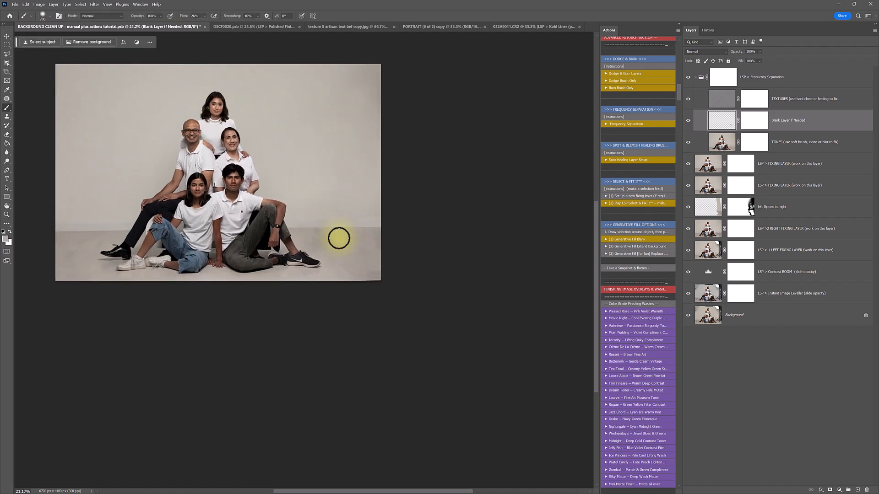
With a 1457 px brush, even out the right-hand wall and floor edge in sampled wall colour
{"action": "left_click", "coordinate": [343, 249], "text": "alt"}
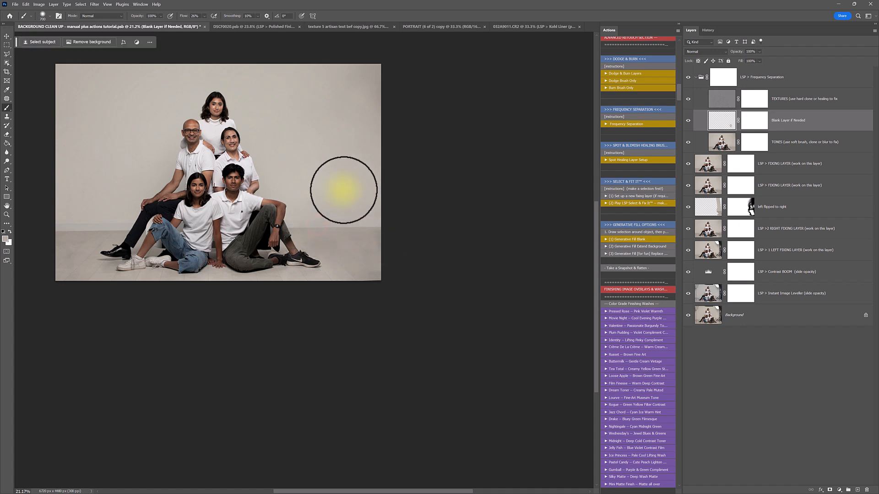
{"action": "right_click", "coordinate": [344, 191]}
{"action": "left_click_drag", "start_coordinate": [420, 209], "coordinate": [419, 209]}
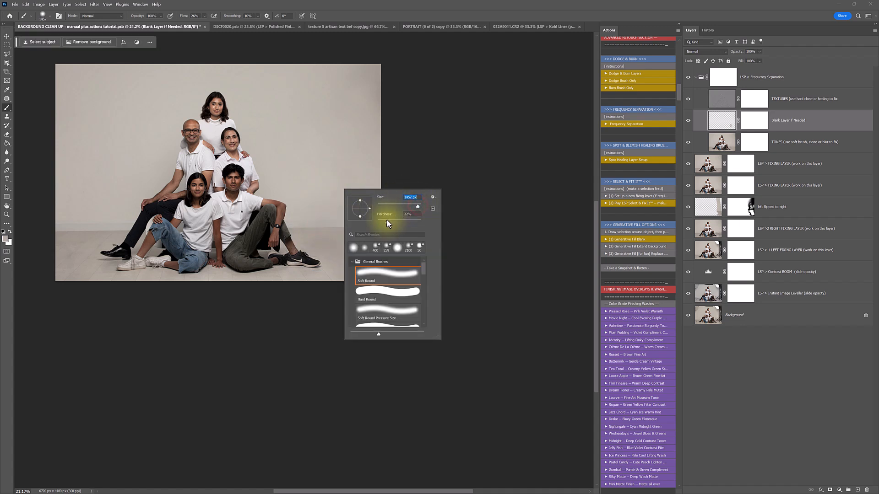
{"action": "left_click", "coordinate": [326, 100], "text": "alt"}
{"action": "left_click", "coordinate": [326, 111], "text": "alt"}
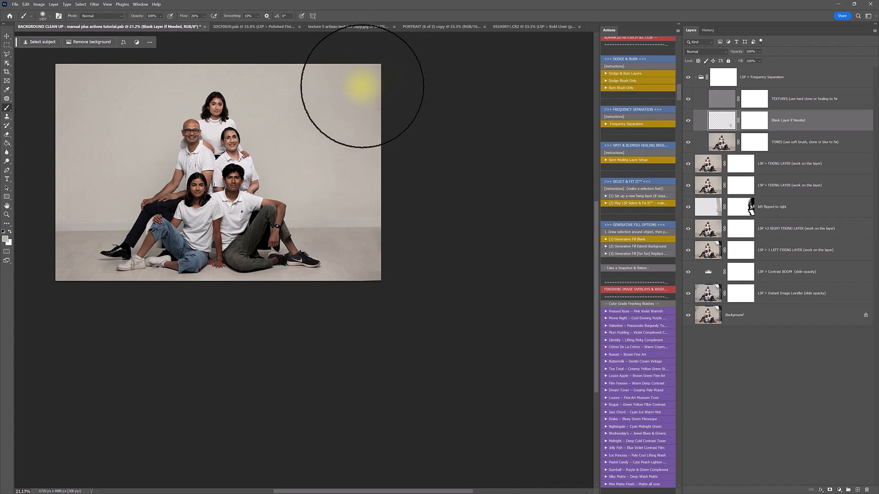
{"action": "mouse_move", "coordinate": [339, 174]}
{"action": "left_mouse_down"}
{"action": "mouse_move", "coordinate": [323, 168]}
{"action": "mouse_move", "coordinate": [456, 188]}
{"action": "left_mouse_up"}
{"action": "mouse_move", "coordinate": [357, 135]}
{"action": "left_mouse_down"}
{"action": "mouse_move", "coordinate": [367, 101]}
{"action": "mouse_move", "coordinate": [505, 76]}
{"action": "left_mouse_up"}
{"action": "mouse_move", "coordinate": [333, 104]}
{"action": "left_mouse_down"}
{"action": "mouse_move", "coordinate": [345, 77]}
{"action": "mouse_move", "coordinate": [386, 98]}
{"action": "left_mouse_up"}
{"action": "left_click_drag", "start_coordinate": [307, 166], "coordinate": [473, 202]}
{"action": "left_click_drag", "start_coordinate": [389, 224], "coordinate": [439, 229]}
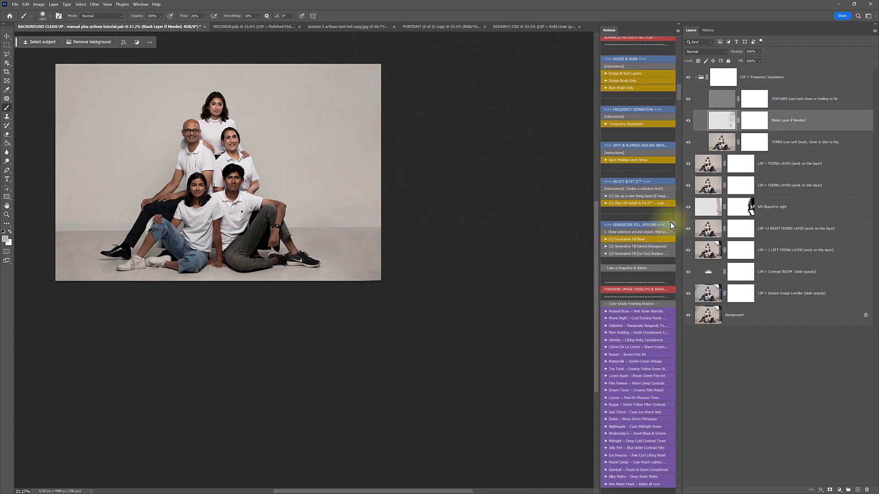
Zoom in on the left side and lighten the left floor and wall with beige soft dabs
{"action": "key", "text": "z"}
{"action": "mouse_move", "coordinate": [48, 259]}
{"action": "left_mouse_down"}
{"action": "mouse_move", "coordinate": [67, 269]}
{"action": "mouse_move", "coordinate": [79, 261]}
{"action": "left_mouse_up"}
{"action": "key", "text": "b"}
{"action": "left_click", "coordinate": [126, 241], "text": "alt"}
{"action": "left_click", "coordinate": [112, 226]}
{"action": "left_click", "coordinate": [98, 232]}
{"action": "left_click", "coordinate": [82, 275]}
{"action": "scroll", "coordinate": [128, 272], "scroll_direction": "up", "scroll_amount": 1}
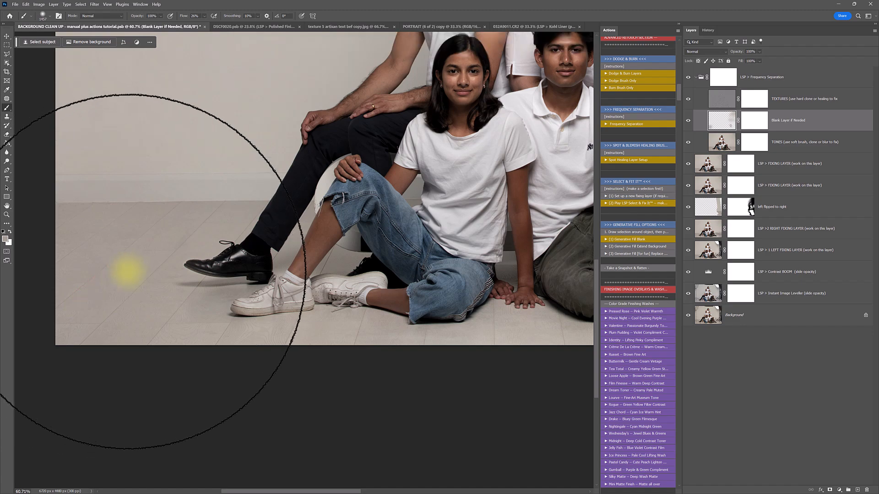
{"action": "scroll", "coordinate": [128, 271], "scroll_direction": "up", "scroll_amount": 1}
Dab sampled floor tone over the left floor near the wall, then zoom back out
{"action": "left_click", "coordinate": [155, 206], "text": "alt"}
{"action": "left_click", "coordinate": [116, 212]}
{"action": "left_click", "coordinate": [67, 214]}
{"action": "left_click", "coordinate": [124, 268]}
{"action": "left_click", "coordinate": [63, 272]}
{"action": "left_click", "coordinate": [128, 267], "text": "alt"}
{"action": "left_click", "coordinate": [128, 268], "text": "alt"}
{"action": "left_click", "coordinate": [127, 268], "text": "alt"}
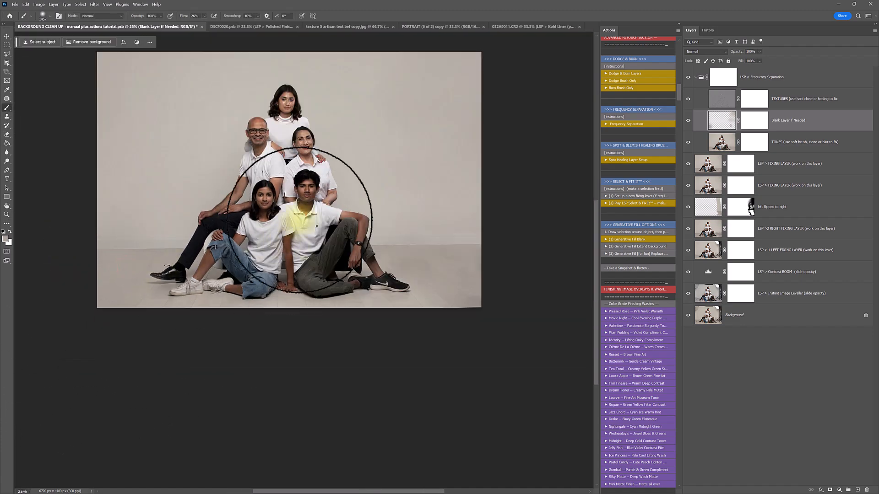
{"action": "left_click", "coordinate": [724, 79]}
{"action": "left_click", "coordinate": [101, 251]}
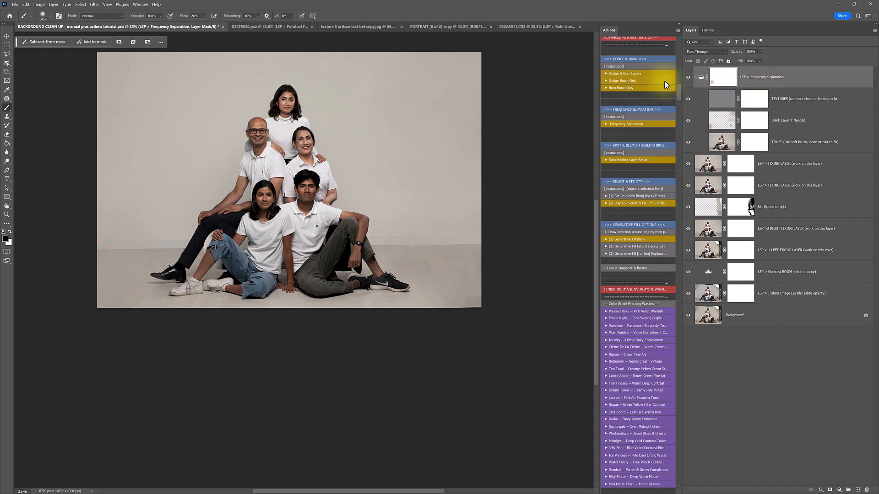
{"action": "left_click", "coordinate": [695, 77]}
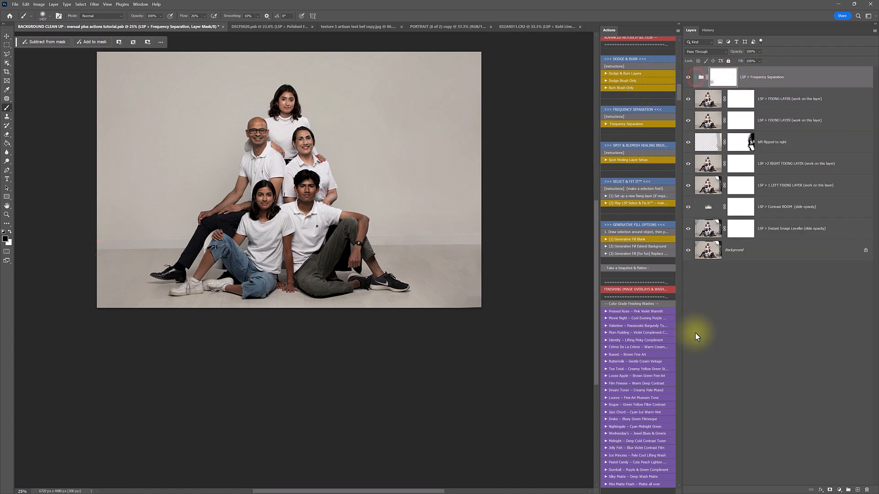
{"action": "left_click", "coordinate": [688, 251], "text": "alt"}
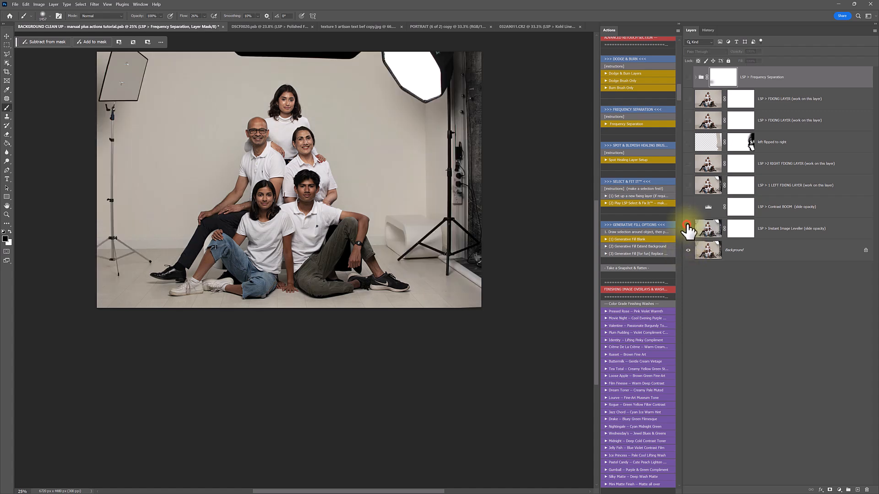
{"action": "left_click_drag", "start_coordinate": [688, 228], "coordinate": [688, 207]}
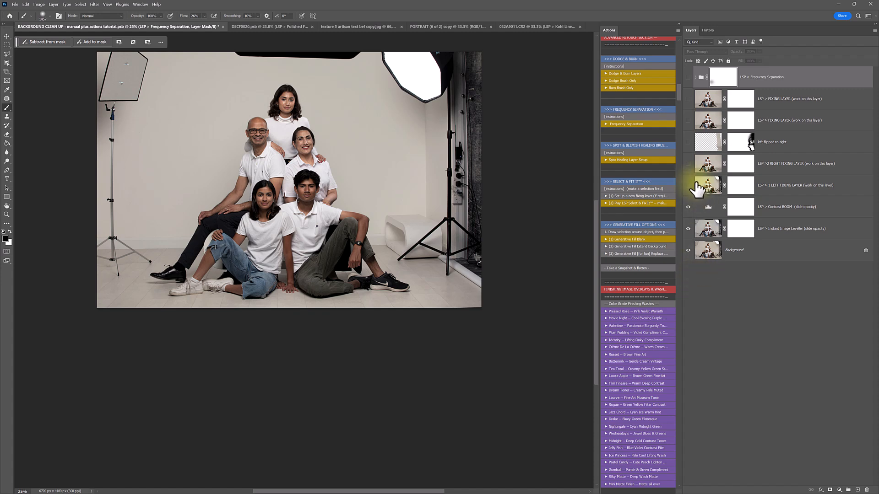
{"action": "left_click_drag", "start_coordinate": [688, 185], "coordinate": [688, 69]}
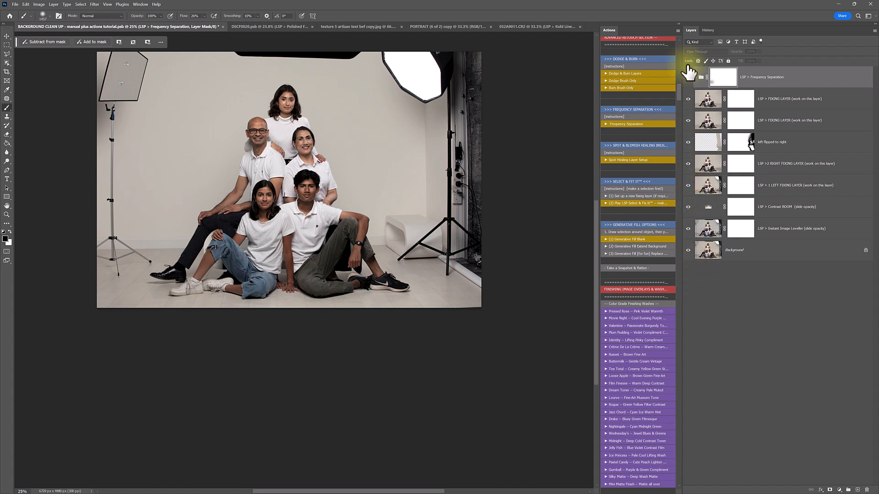
{"action": "left_click", "coordinate": [688, 74]}
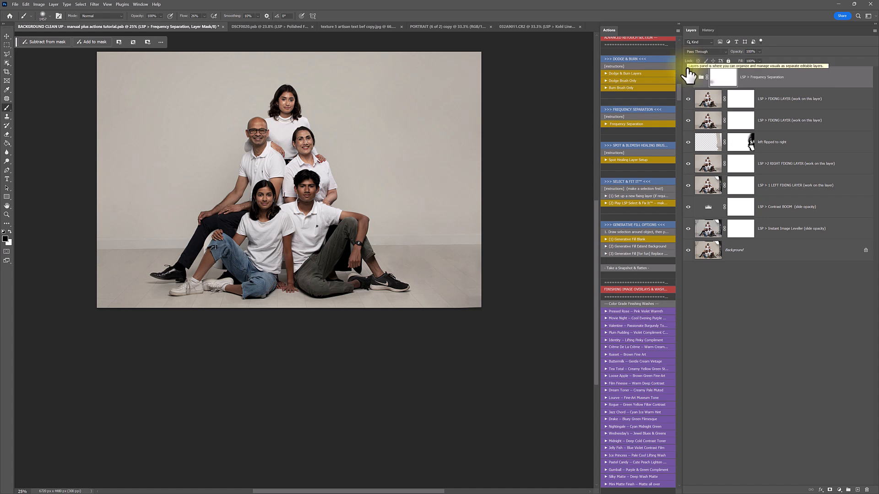
{"action": "left_click", "coordinate": [687, 186]}
{"action": "left_click_drag", "start_coordinate": [688, 165], "coordinate": [683, 81]}
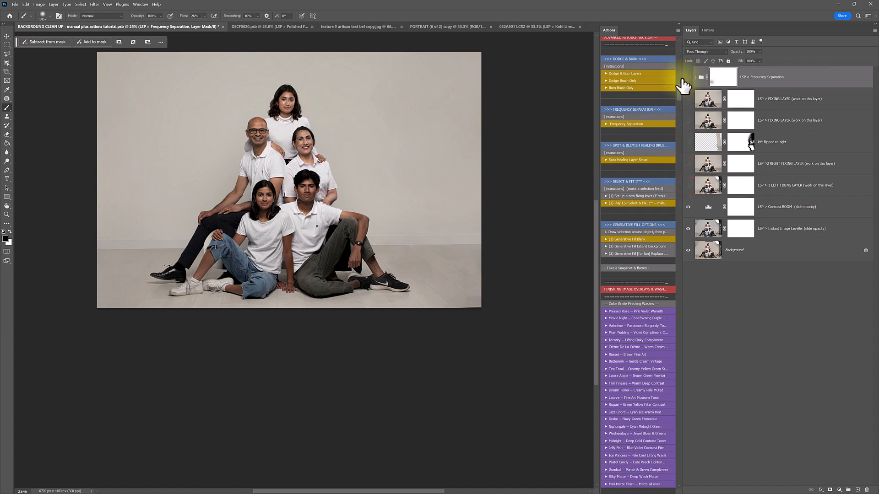
{"action": "left_click", "coordinate": [684, 77]}
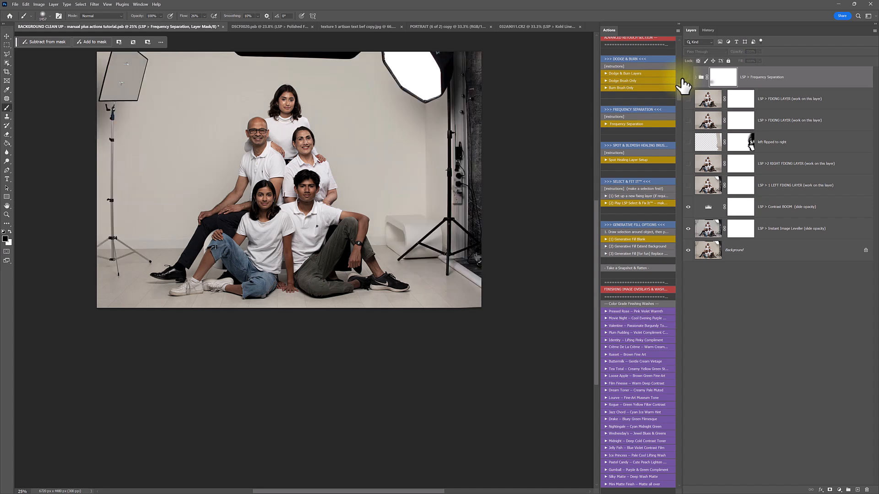
{"action": "left_click", "coordinate": [687, 187]}
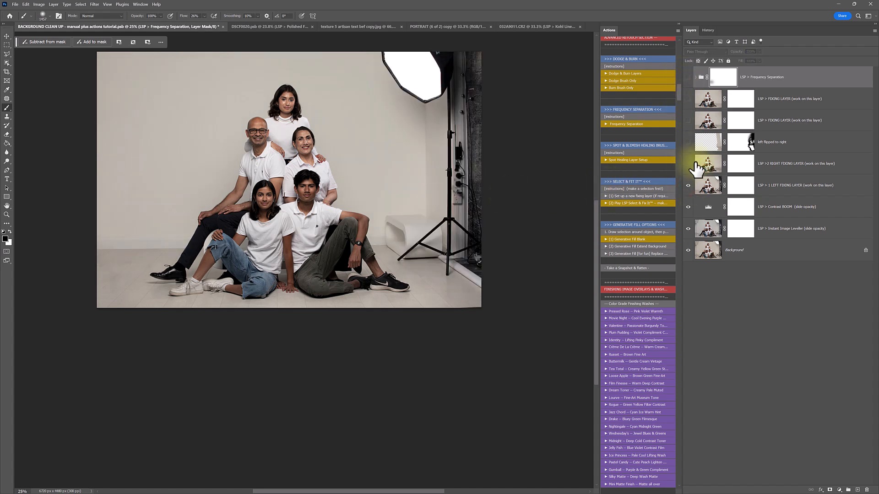
{"action": "left_click", "coordinate": [688, 163]}
{"action": "key", "text": "z"}
{"action": "left_click_drag", "start_coordinate": [474, 274], "coordinate": [495, 252]}
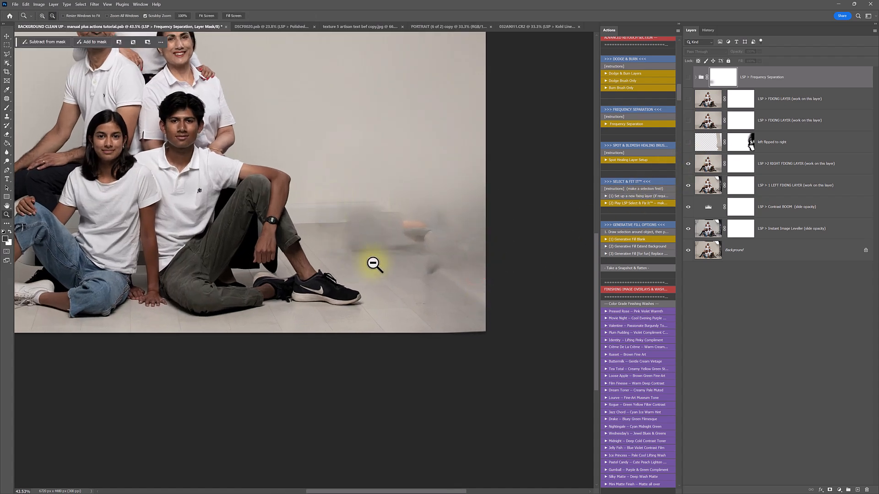
{"action": "left_click", "coordinate": [687, 143]}
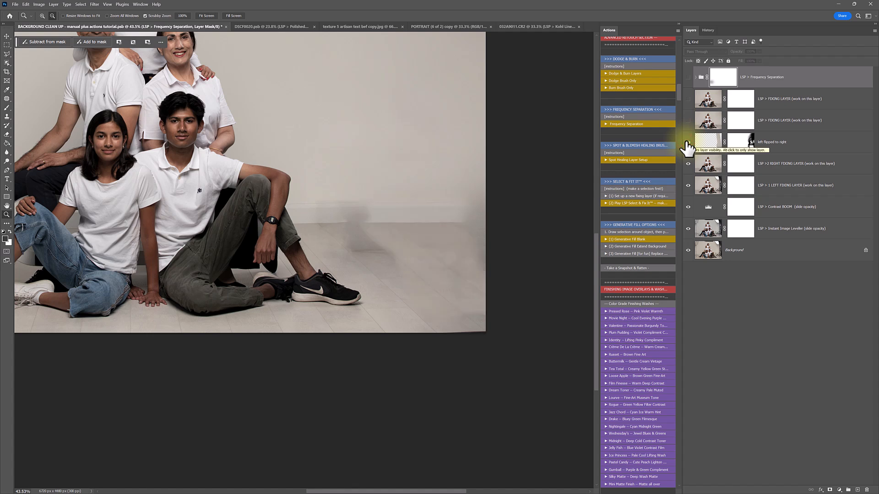
{"action": "left_click", "coordinate": [688, 142]}
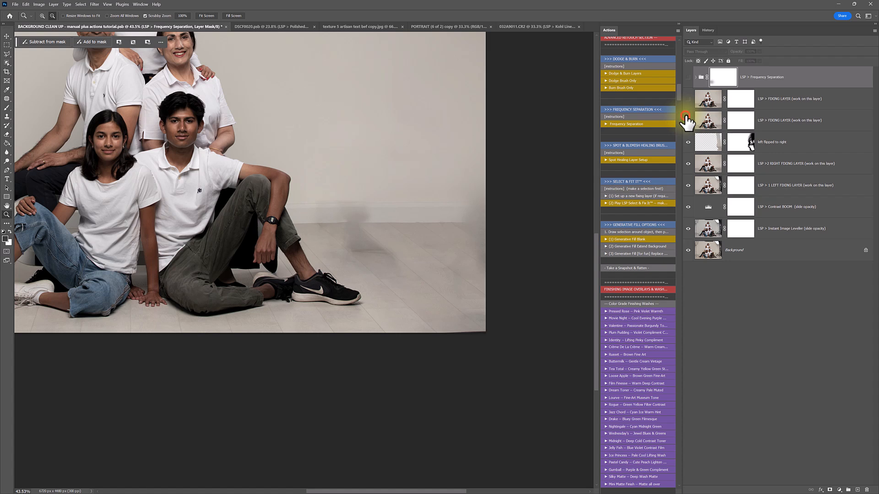
{"action": "left_click", "coordinate": [686, 120]}
{"action": "left_click", "coordinate": [687, 121]}
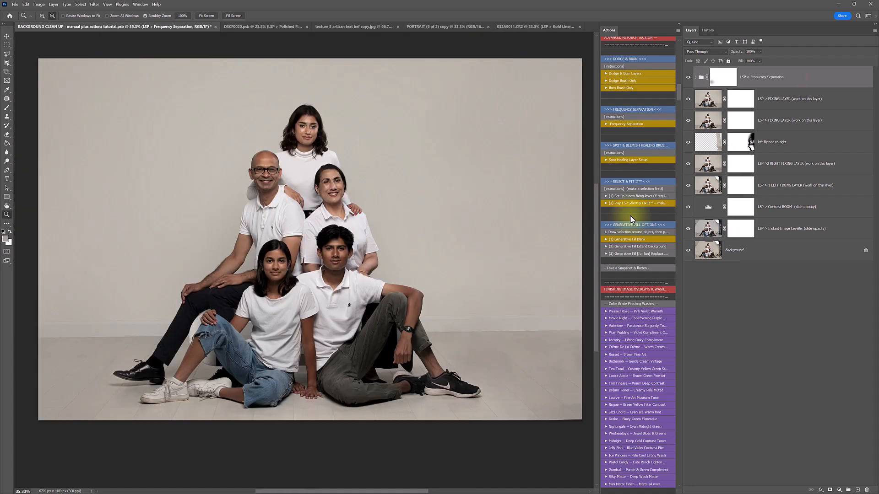
Add a new fixing layer and patch out the young man's wristwatch with clean arm
{"action": "left_click_drag", "start_coordinate": [410, 331], "coordinate": [436, 328]}
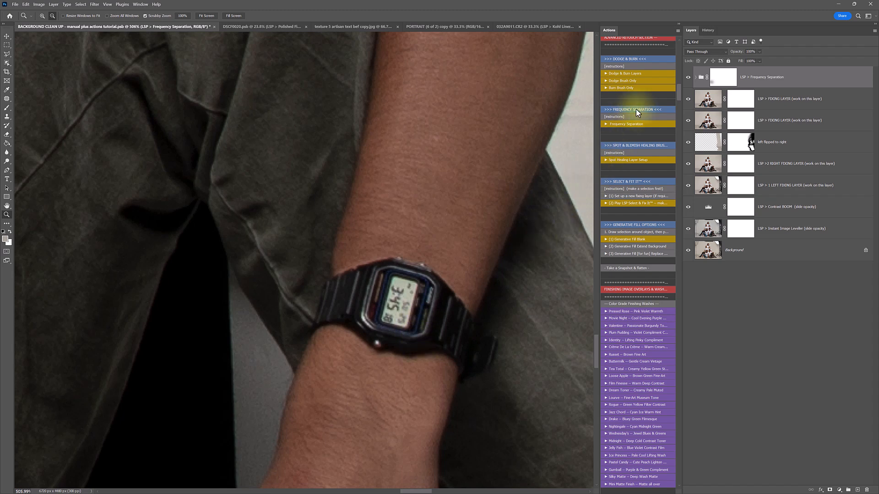
{"action": "left_click", "coordinate": [617, 196]}
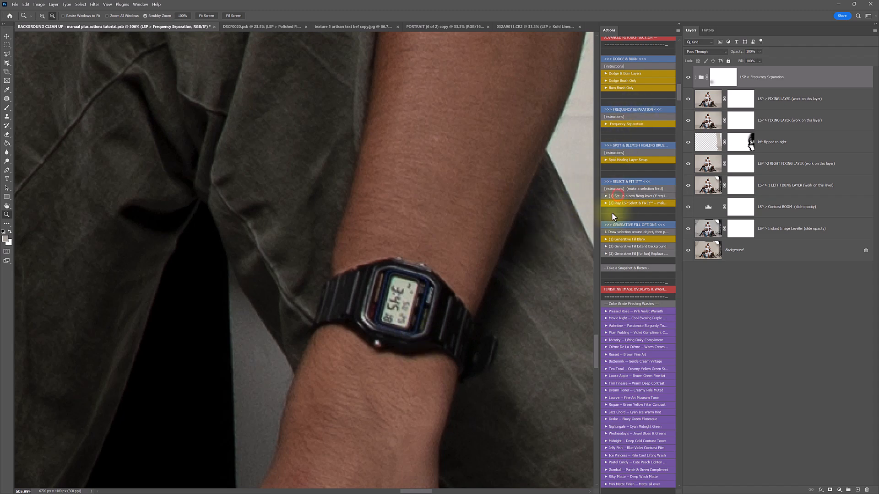
{"action": "left_click", "coordinate": [10, 97]}
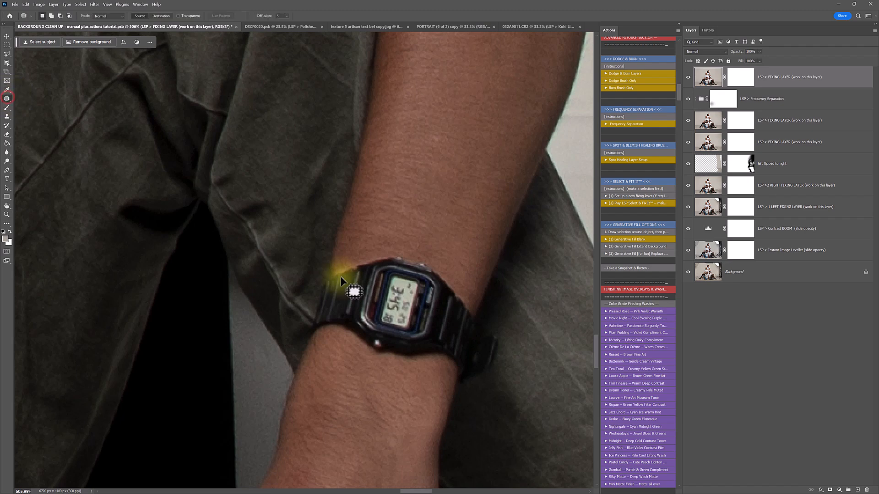
{"action": "mouse_move", "coordinate": [457, 282]}
{"action": "left_mouse_down"}
{"action": "mouse_move", "coordinate": [502, 336]}
{"action": "mouse_move", "coordinate": [497, 357]}
{"action": "mouse_move", "coordinate": [486, 377]}
{"action": "mouse_move", "coordinate": [448, 368]}
{"action": "left_mouse_up"}
{"action": "left_click_drag", "start_coordinate": [346, 337], "coordinate": [312, 341]}
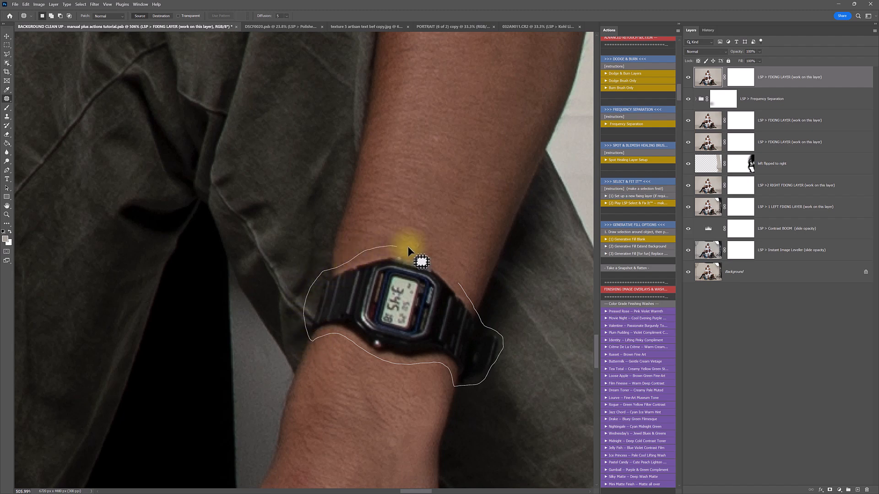
{"action": "left_click_drag", "start_coordinate": [402, 245], "coordinate": [455, 282]}
{"action": "left_click", "coordinate": [616, 204]}
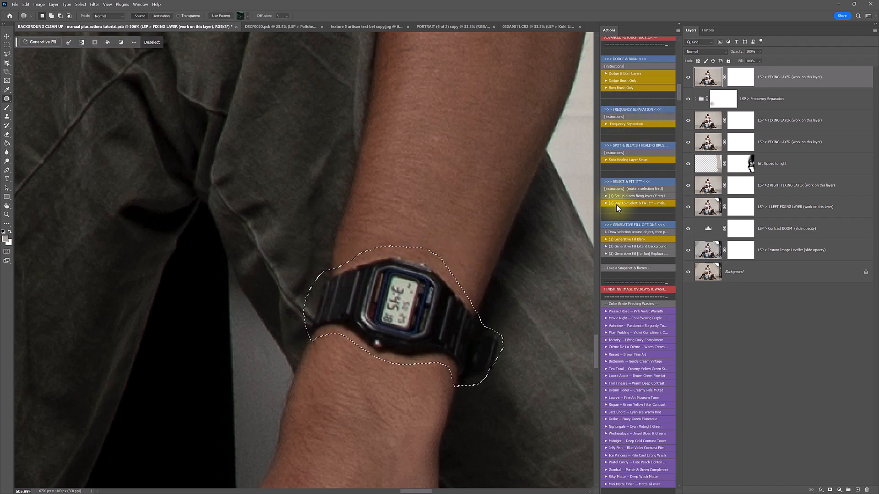
{"action": "left_click", "coordinate": [619, 203]}
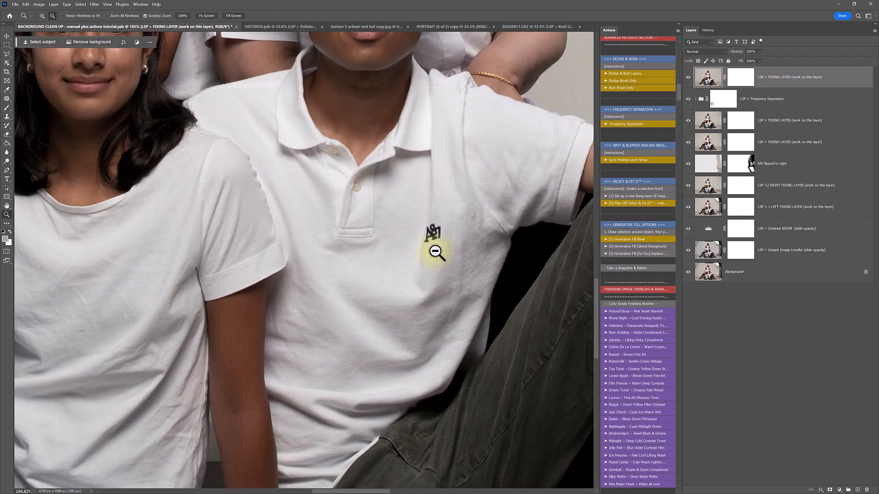
Patch out the small logo on the shirt
{"action": "key", "text": "j"}
{"action": "mouse_move", "coordinate": [440, 224]}
{"action": "left_mouse_down"}
{"action": "mouse_move", "coordinate": [438, 243]}
{"action": "mouse_move", "coordinate": [427, 245]}
{"action": "mouse_move", "coordinate": [441, 223]}
{"action": "left_mouse_up"}
{"action": "left_click", "coordinate": [618, 202]}
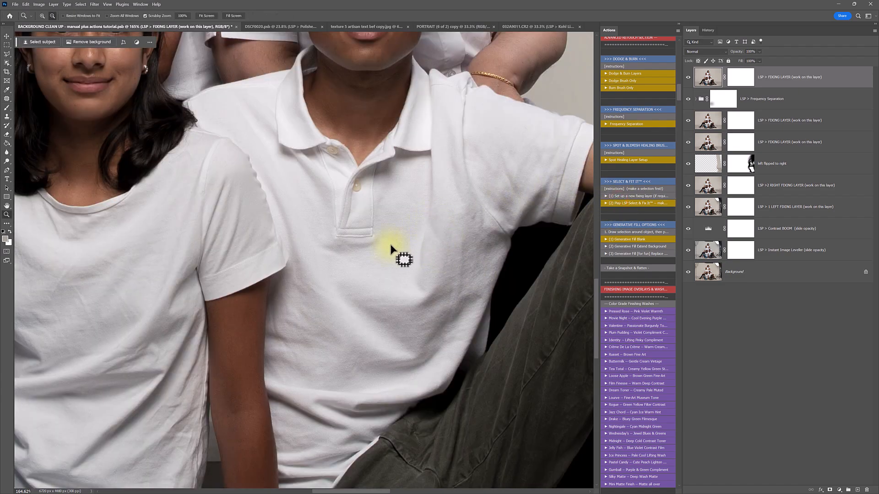
{"action": "left_click", "coordinate": [391, 245], "text": "alt"}
{"action": "left_click", "coordinate": [391, 246], "text": "alt"}
{"action": "left_click", "coordinate": [390, 246], "text": "alt"}
{"action": "scroll", "coordinate": [396, 251], "scroll_direction": "up", "scroll_amount": 1}
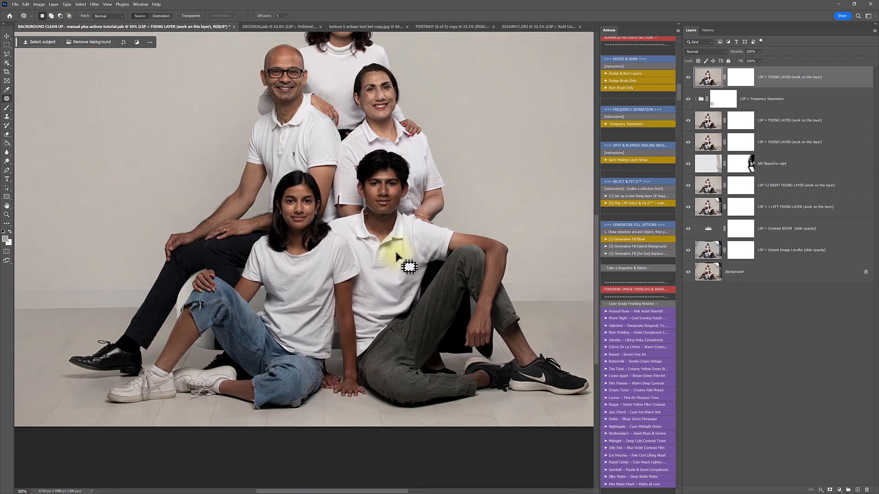
{"action": "scroll", "coordinate": [396, 255], "scroll_direction": "up", "scroll_amount": 1}
Fill the slit in the sleeve with clean fabric
{"action": "key", "text": "space"}
{"action": "left_click_drag", "start_coordinate": [409, 228], "coordinate": [383, 254]}
{"action": "key", "text": "ctrl+space"}
{"action": "mouse_move", "coordinate": [313, 248]}
{"action": "left_mouse_down"}
{"action": "mouse_move", "coordinate": [336, 277]}
{"action": "mouse_move", "coordinate": [307, 227]}
{"action": "mouse_move", "coordinate": [326, 249]}
{"action": "left_mouse_up"}
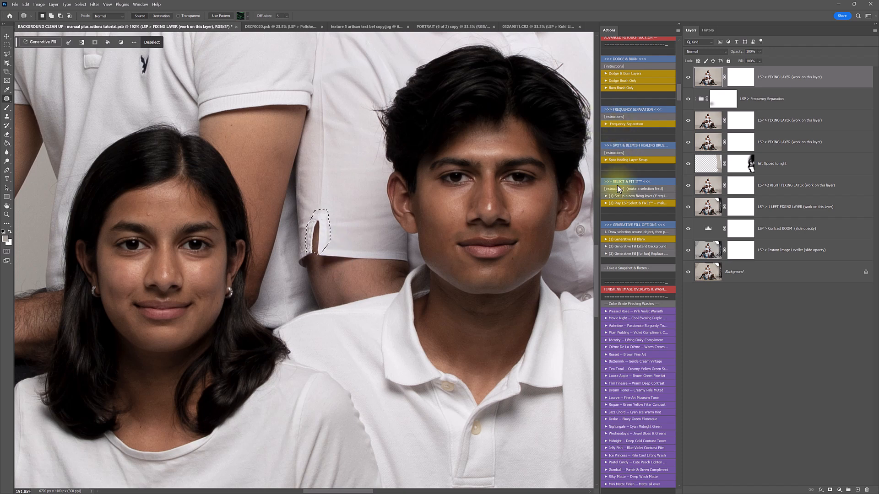
{"action": "left_click", "coordinate": [612, 203]}
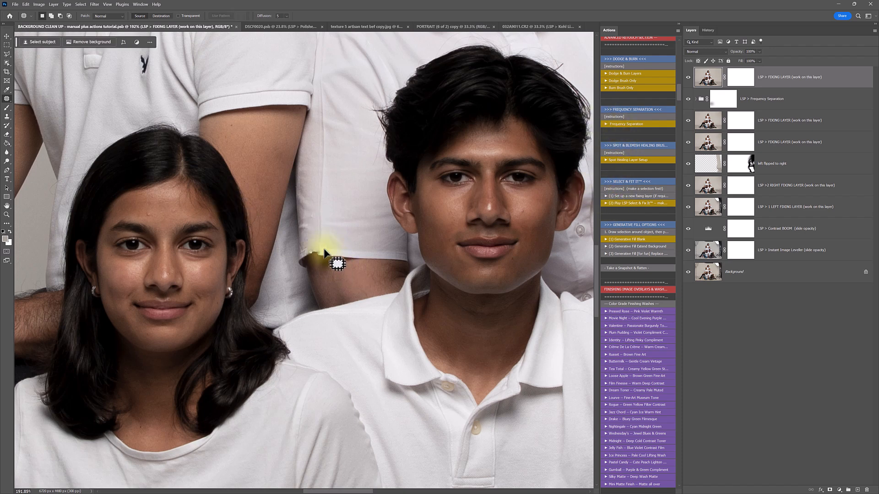
{"action": "left_click_drag", "start_coordinate": [321, 246], "coordinate": [322, 249]}
{"action": "left_click_drag", "start_coordinate": [323, 249], "coordinate": [313, 250]}
Remove the logo on the other shirt and zoom out to the whole portrait
{"action": "scroll", "coordinate": [220, 199], "scroll_direction": "up", "scroll_amount": 2}
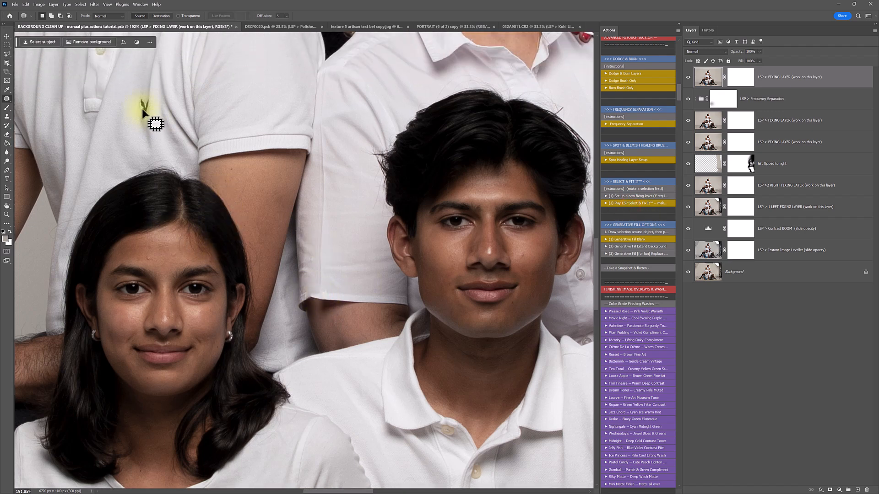
{"action": "left_click", "coordinate": [147, 96]}
{"action": "left_click_drag", "start_coordinate": [137, 105], "coordinate": [148, 97]}
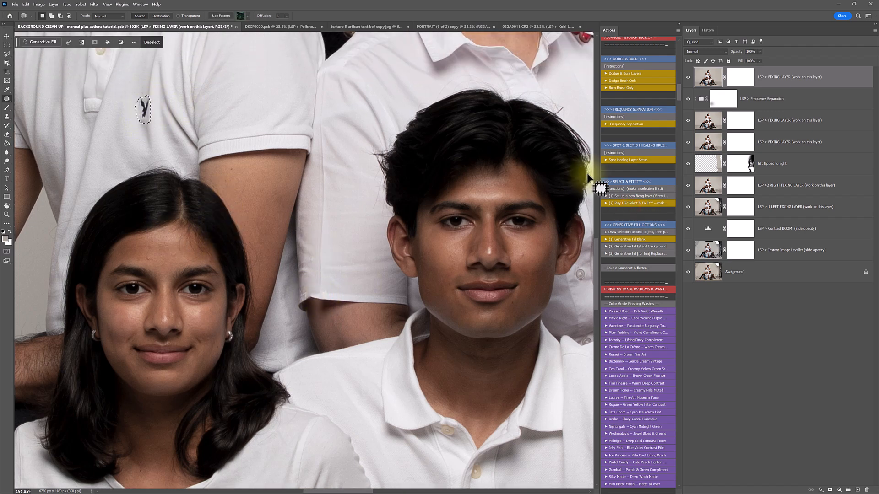
{"action": "left_click", "coordinate": [616, 204]}
{"action": "left_click", "coordinate": [288, 215], "text": "alt"}
{"action": "left_click", "coordinate": [288, 215], "text": "alt"}
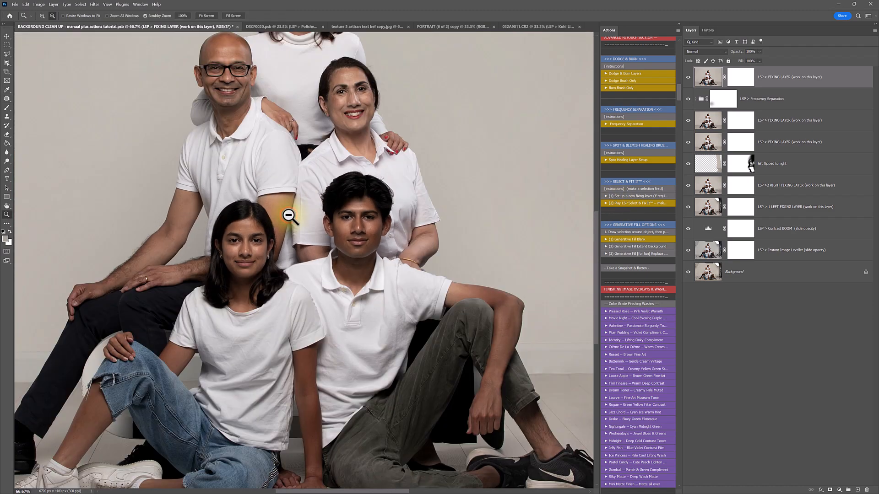
{"action": "left_click", "coordinate": [289, 215], "text": "alt"}
{"action": "left_click", "coordinate": [289, 215], "text": "alt"}
Enlarge the view of the finished portrait slightly to inspect it
{"action": "key", "text": "j"}
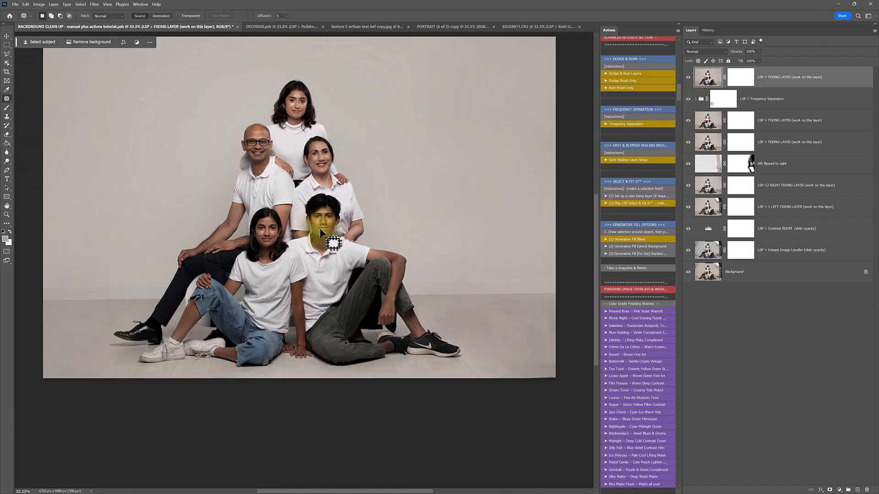
{"action": "key", "text": "z"}
{"action": "left_click_drag", "start_coordinate": [314, 265], "coordinate": [319, 302]}
{"action": "key", "text": "h"}
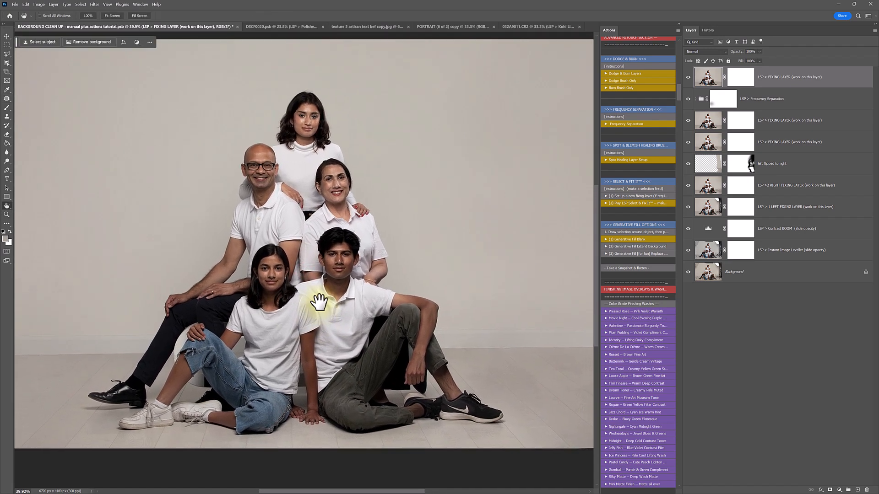